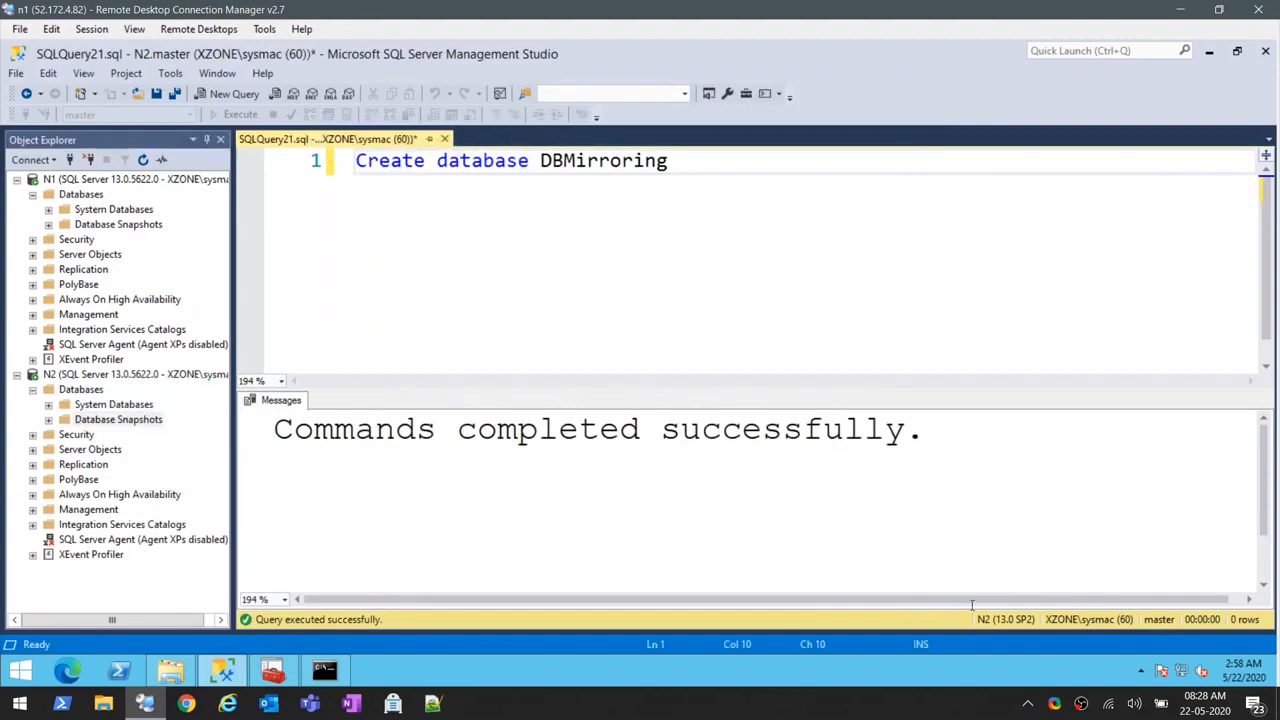
# - Copy the Create database DBMirroring statement and close the N2 query without saving it
pyautogui.moveTo(686, 167); pyautogui.dragTo(350, 162)
pyautogui.hotkey('ctrl', 'c')
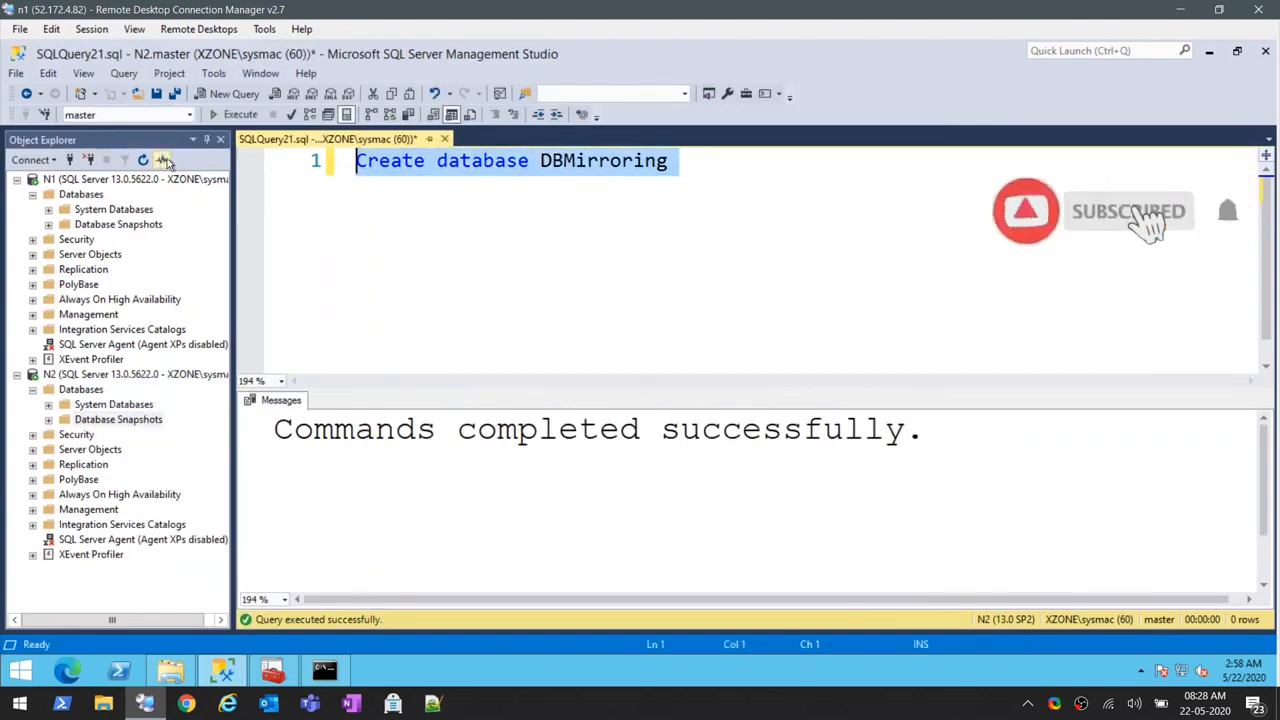
pyautogui.click(444, 139)
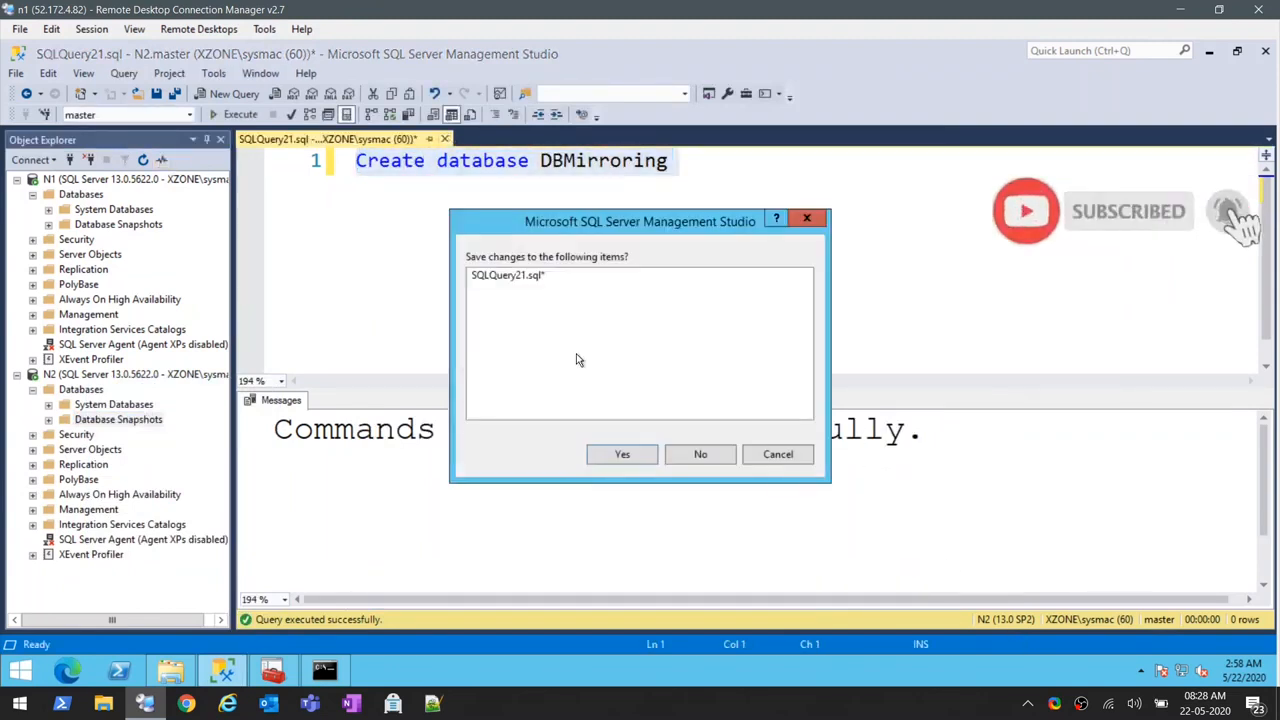
pyautogui.click(731, 460)
# - Run Create database DBMirroring in a new query on server N1, and close that query without saving
pyautogui.click(80, 194)
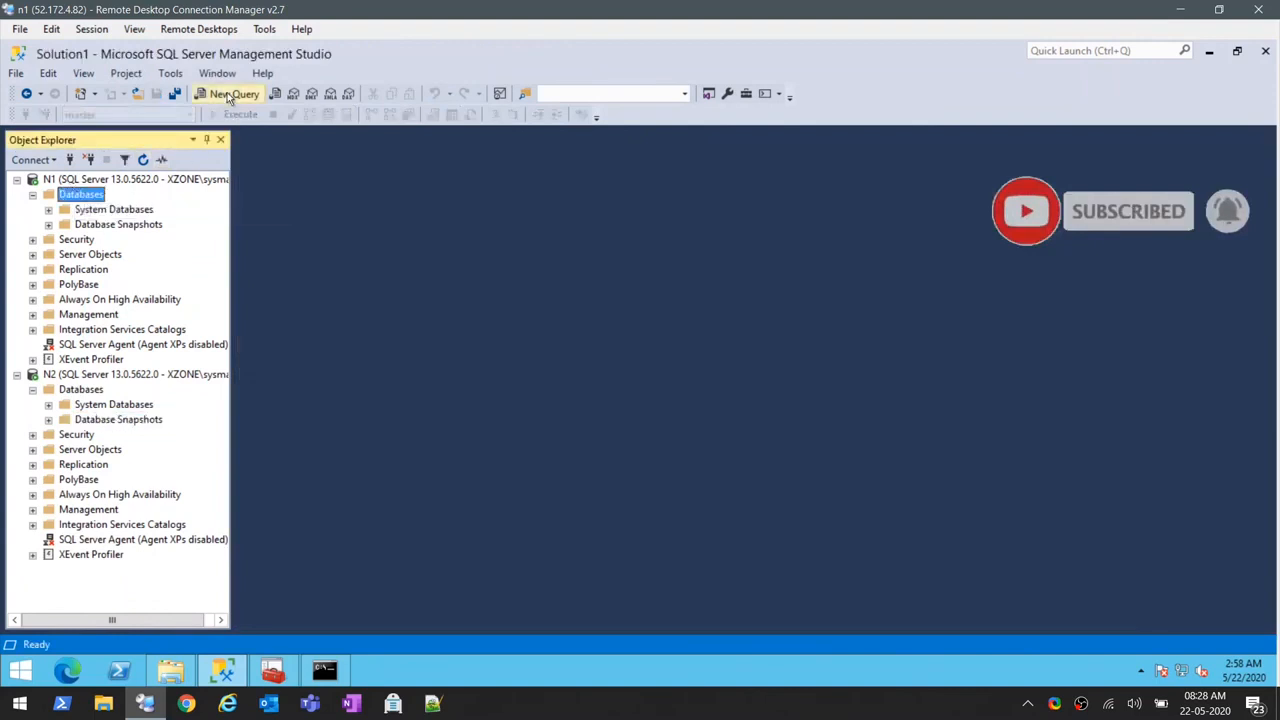
pyautogui.click(230, 96)
pyautogui.hotkey('ctrl', 'v')
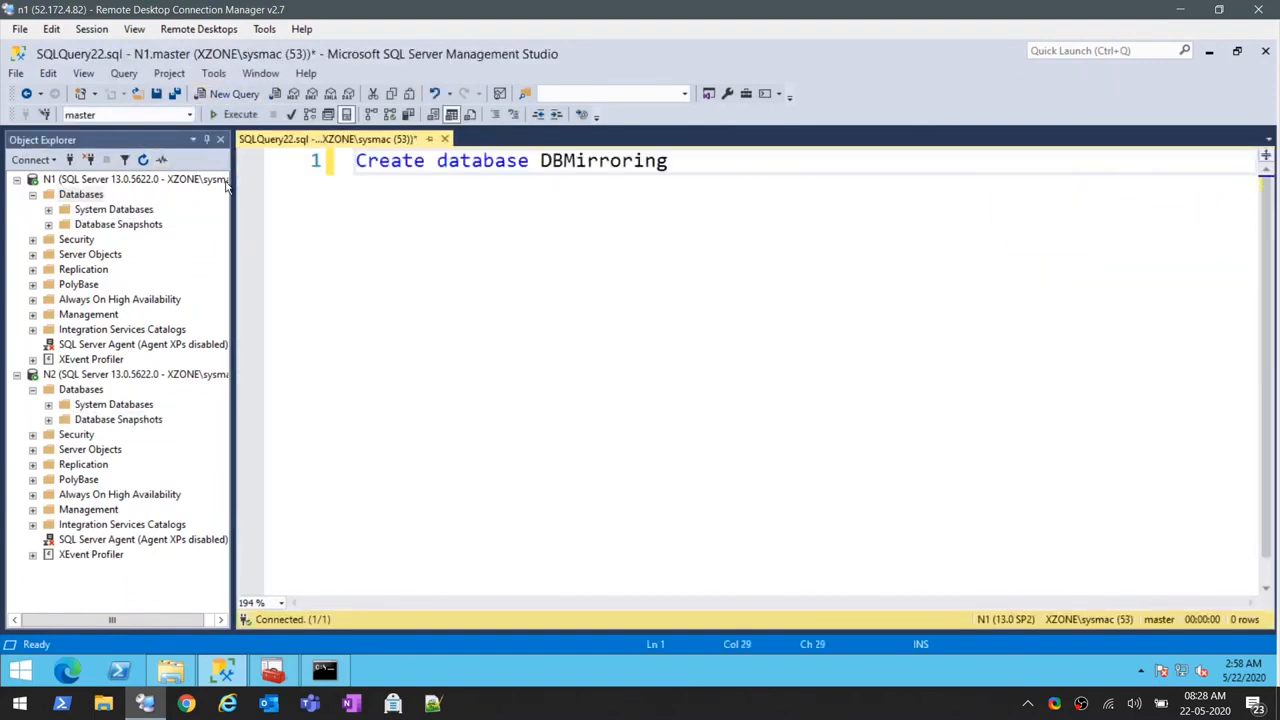
pyautogui.click(230, 114)
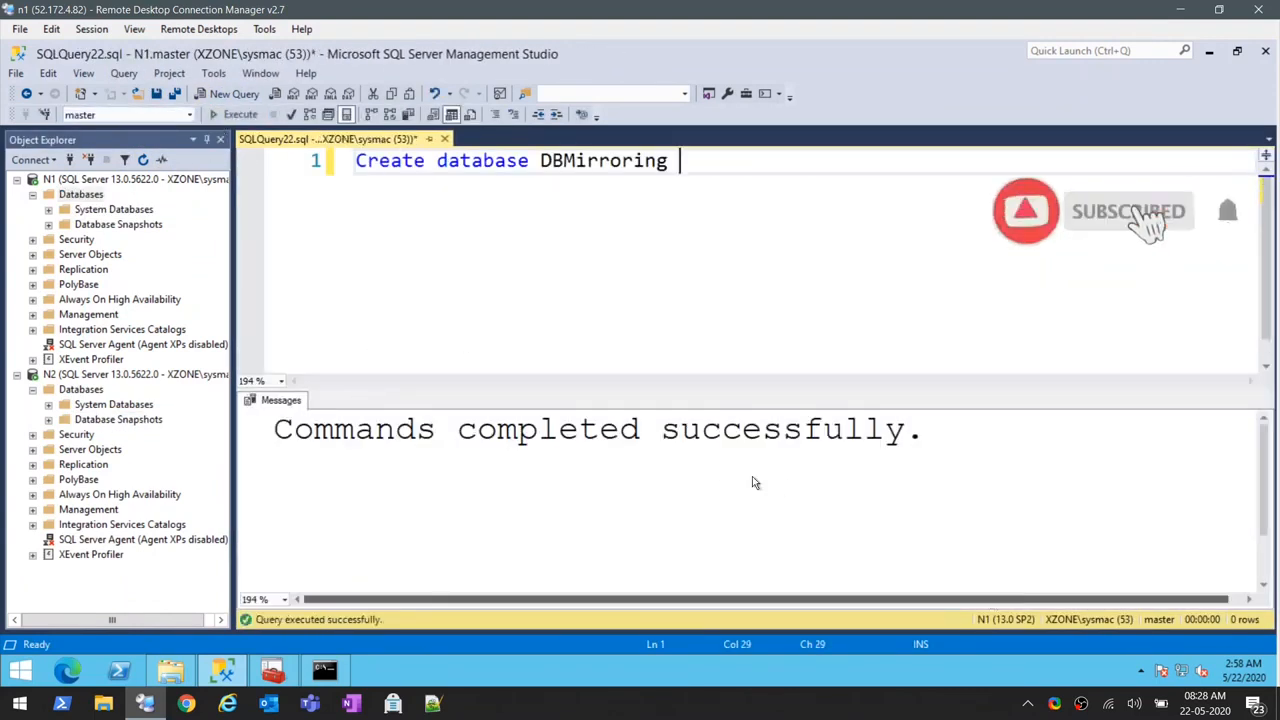
pyautogui.click(444, 139)
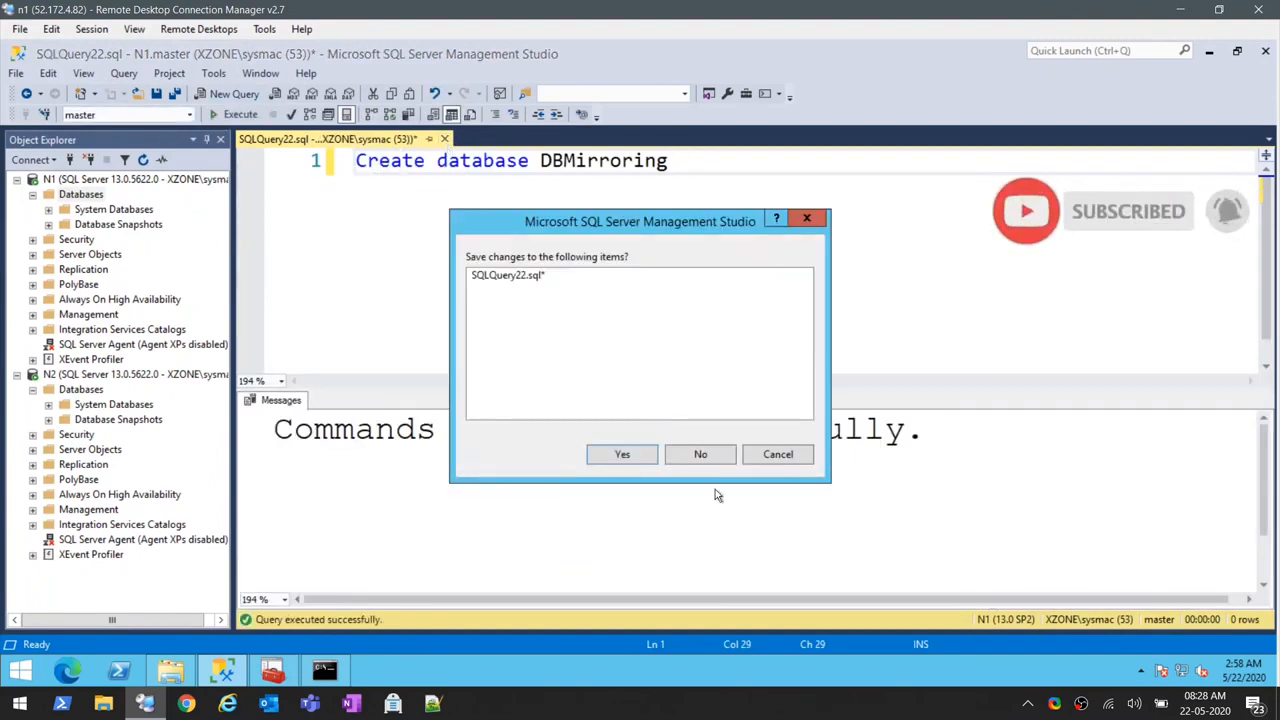
pyautogui.click(700, 455)
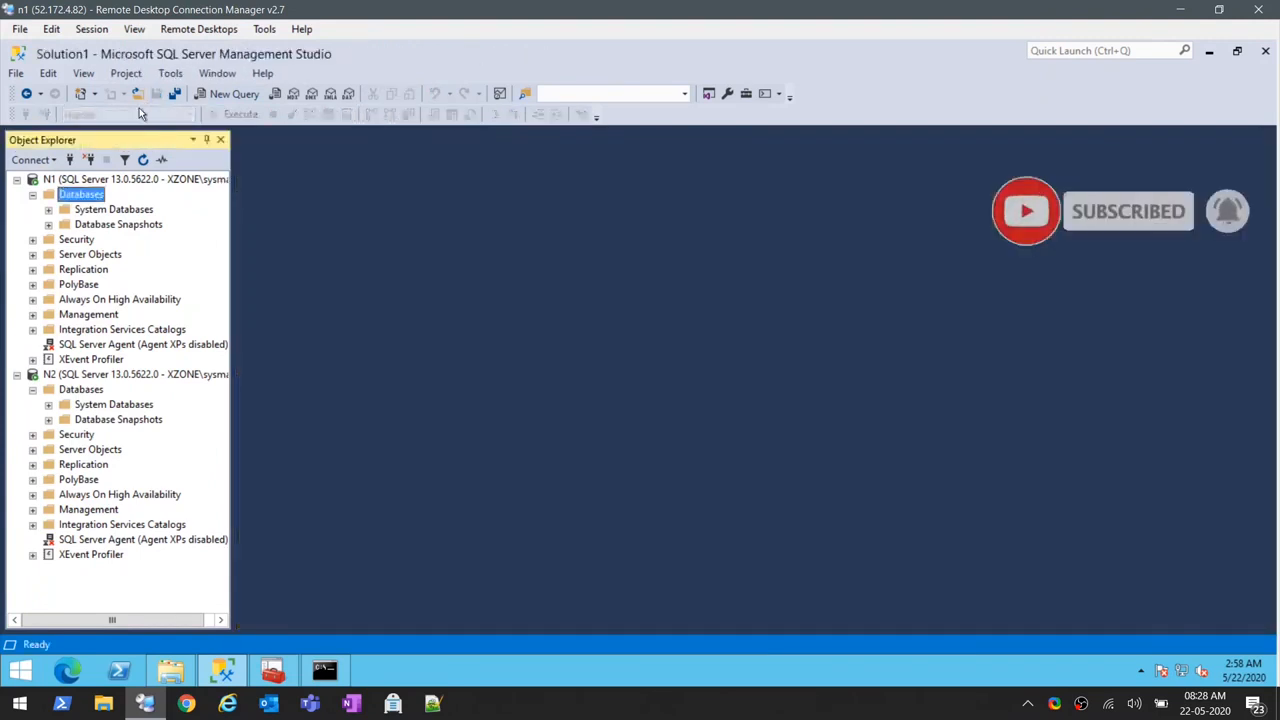
# - Open the BackupScript.sql file from the Desktop
pyautogui.click(137, 93)
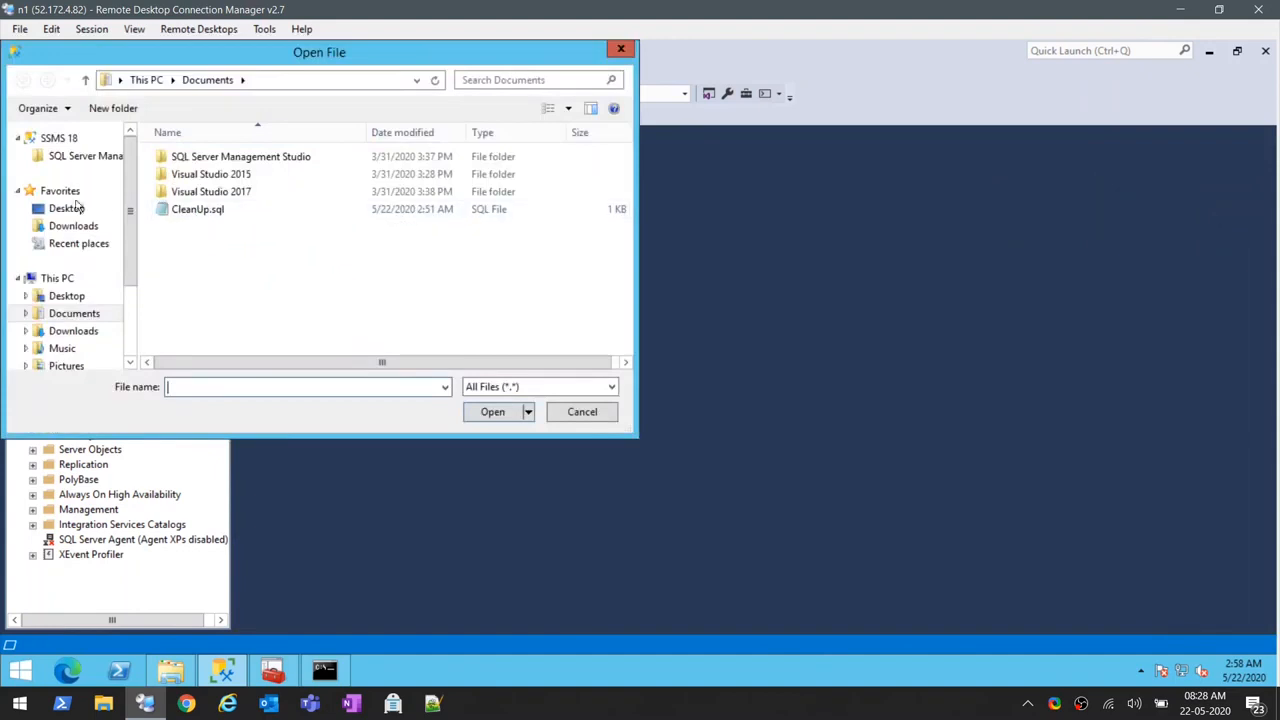
pyautogui.click(66, 208)
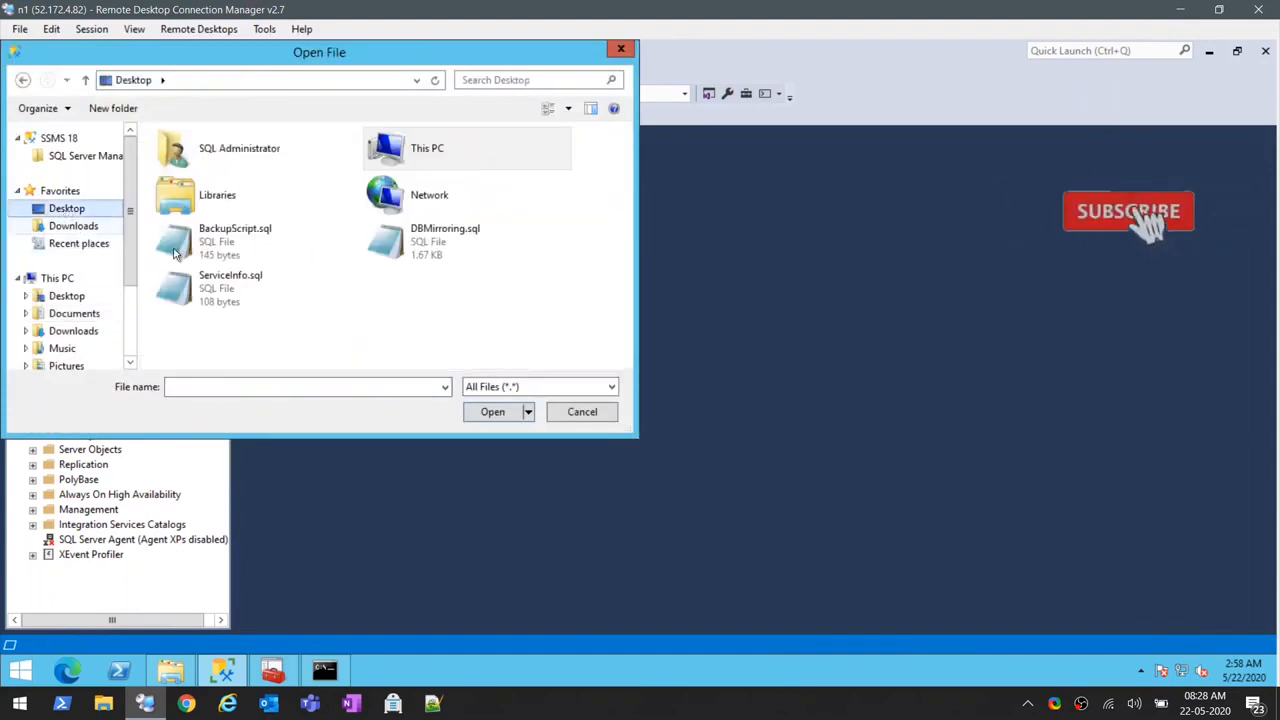
pyautogui.click(243, 250)
pyautogui.doubleClick(241, 250)
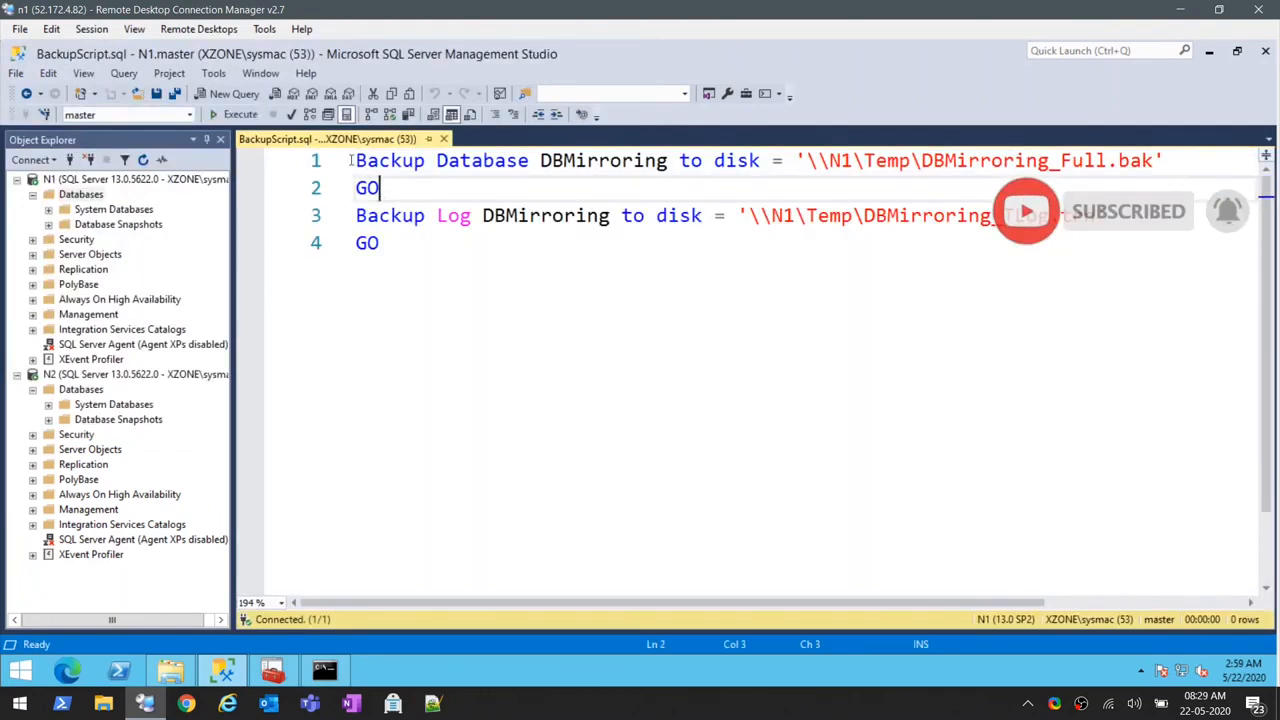
# - Back up DBMirroring on N1 by running the full backup statement and the log backup statement separately
pyautogui.moveTo(384, 192); pyautogui.dragTo(356, 160)
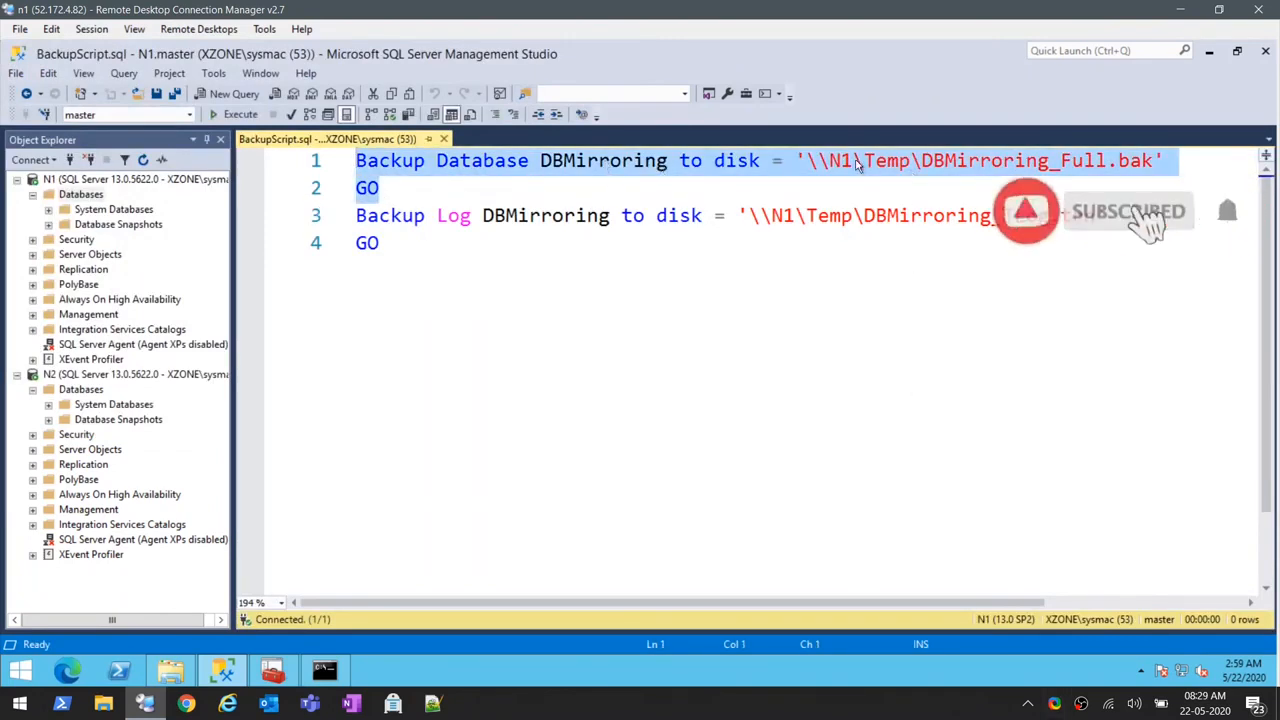
pyautogui.click(230, 117)
pyautogui.moveTo(397, 250); pyautogui.dragTo(356, 215)
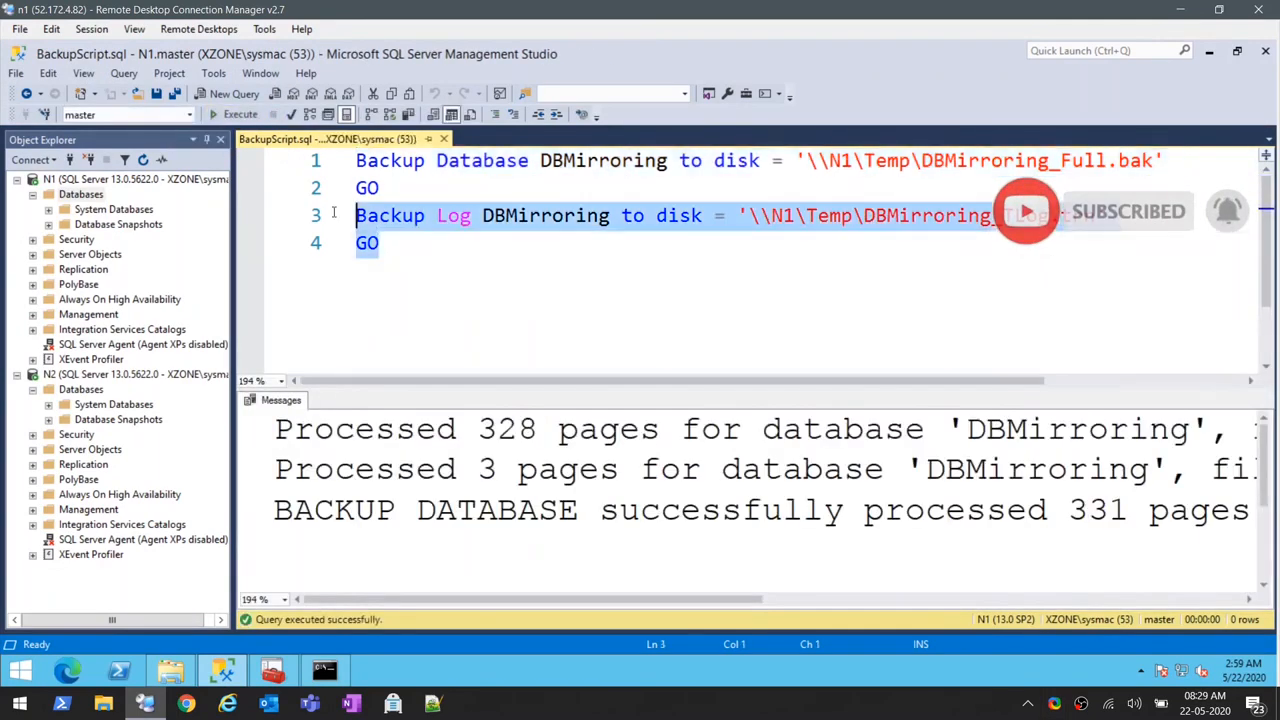
pyautogui.press('F5')
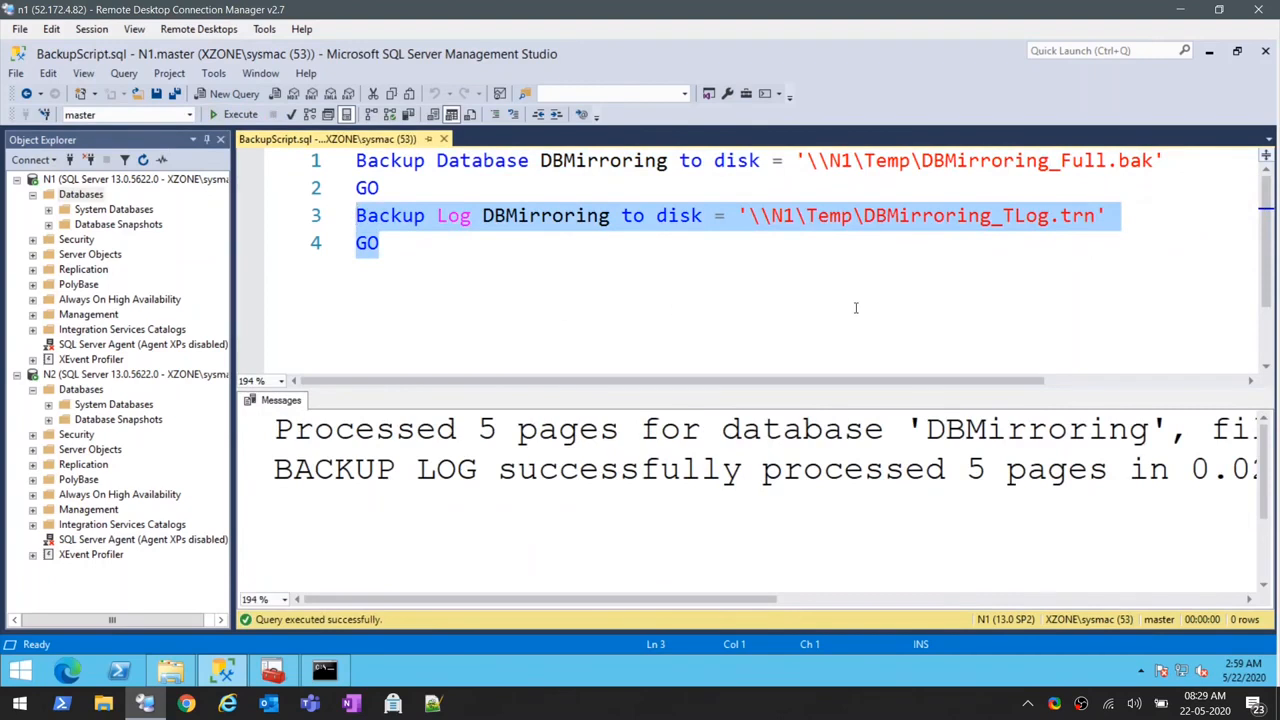
# - Copy the \\N1\Temp\ path from the script and start a database restore on N2 with a device as source
pyautogui.click(894, 237)
pyautogui.moveTo(863, 216); pyautogui.dragTo(748, 216)
pyautogui.hotkey('ctrl', 'c')
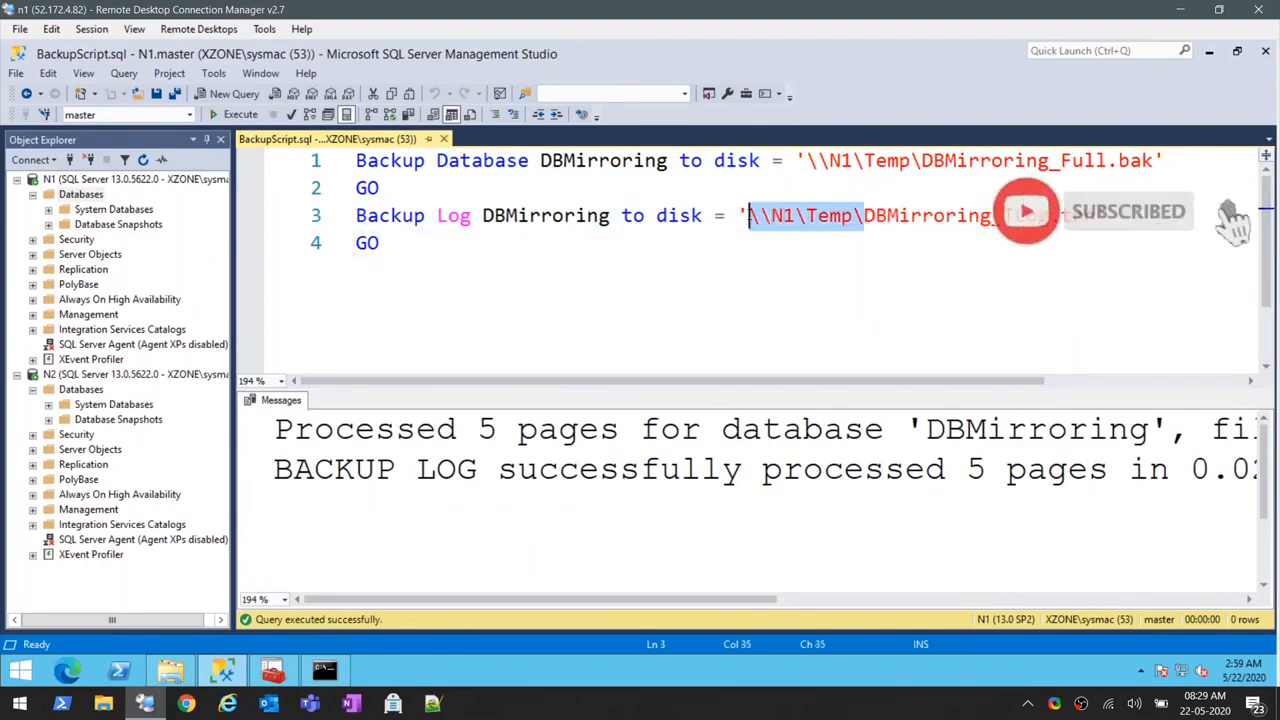
pyautogui.rightClick(58, 388)
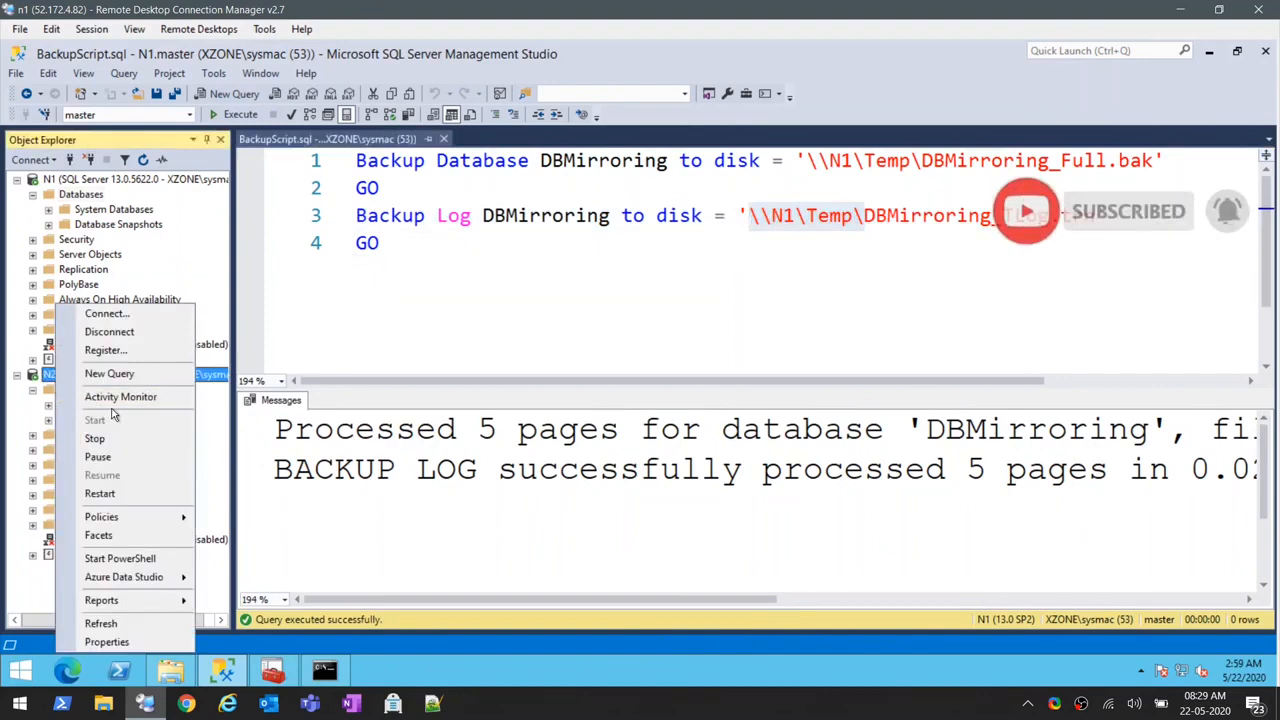
pyautogui.click(36, 420)
pyautogui.click(69, 393)
pyautogui.rightClick(70, 398)
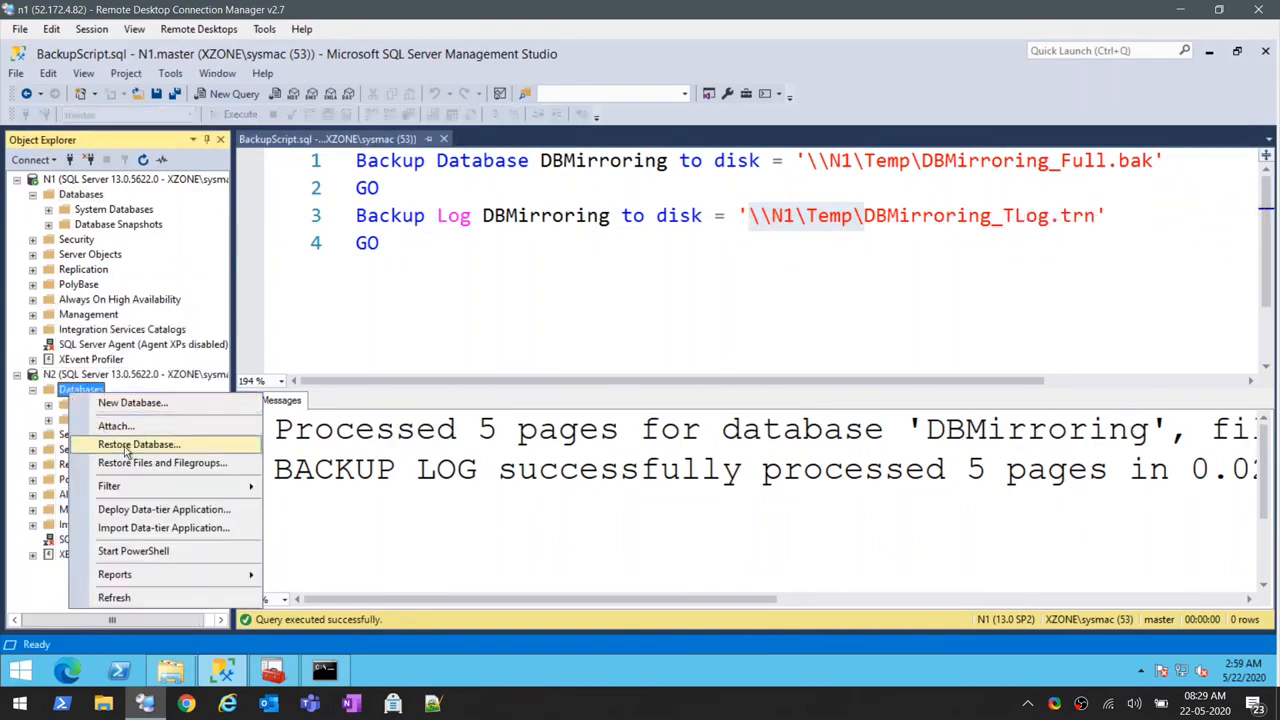
pyautogui.click(115, 446)
pyautogui.click(482, 172)
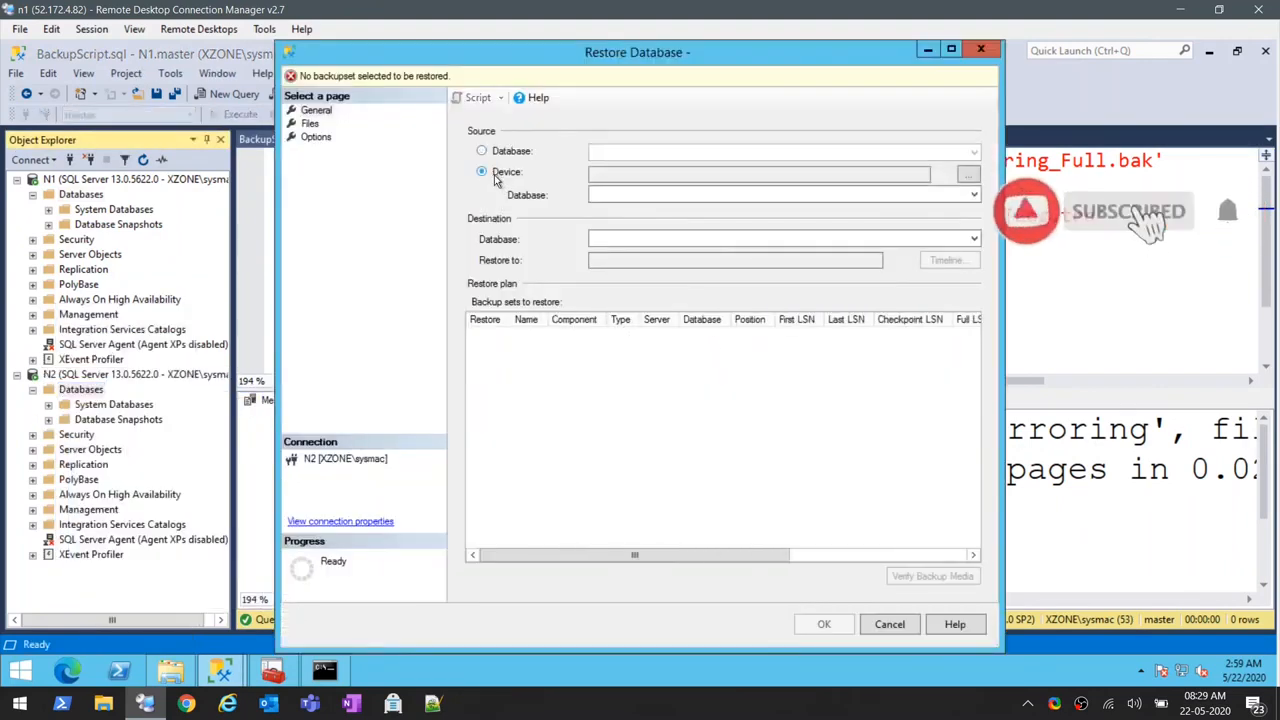
# - Add DBMirroring_Full.bak and DBMirroring_TLog.trn from \\N1\Temp as the backup media for the restore
pyautogui.click(968, 176)
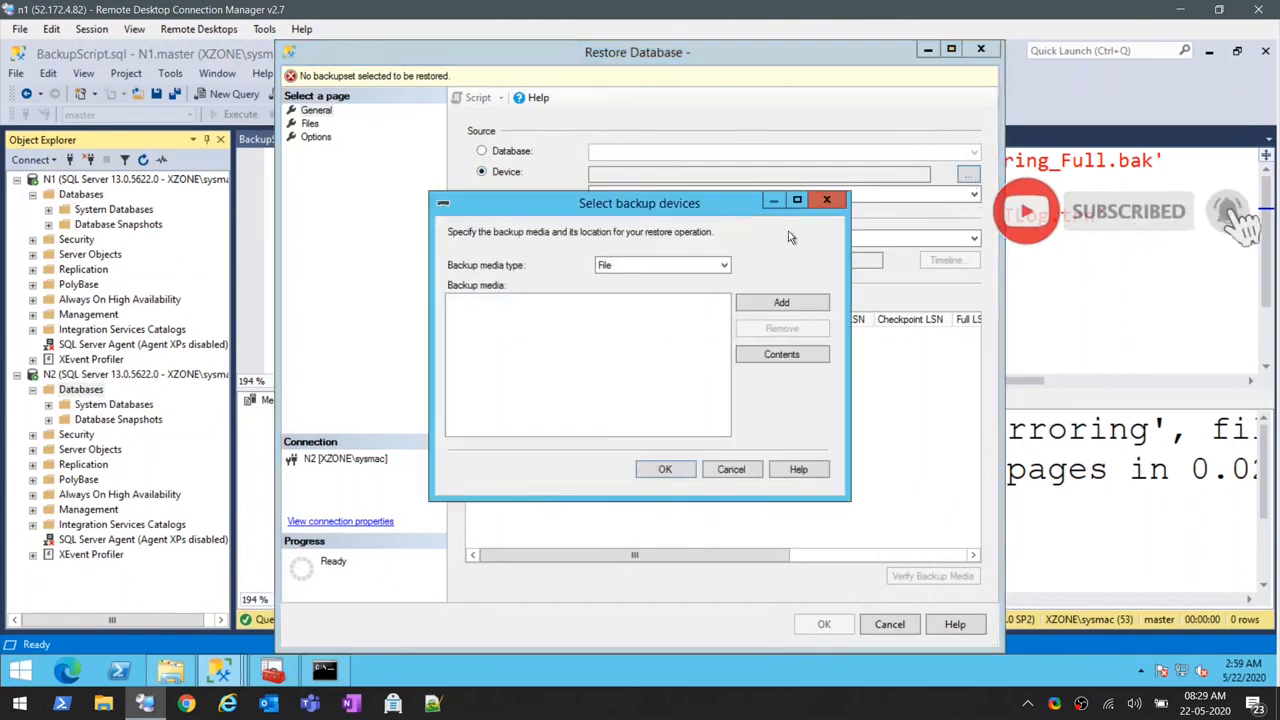
pyautogui.click(770, 303)
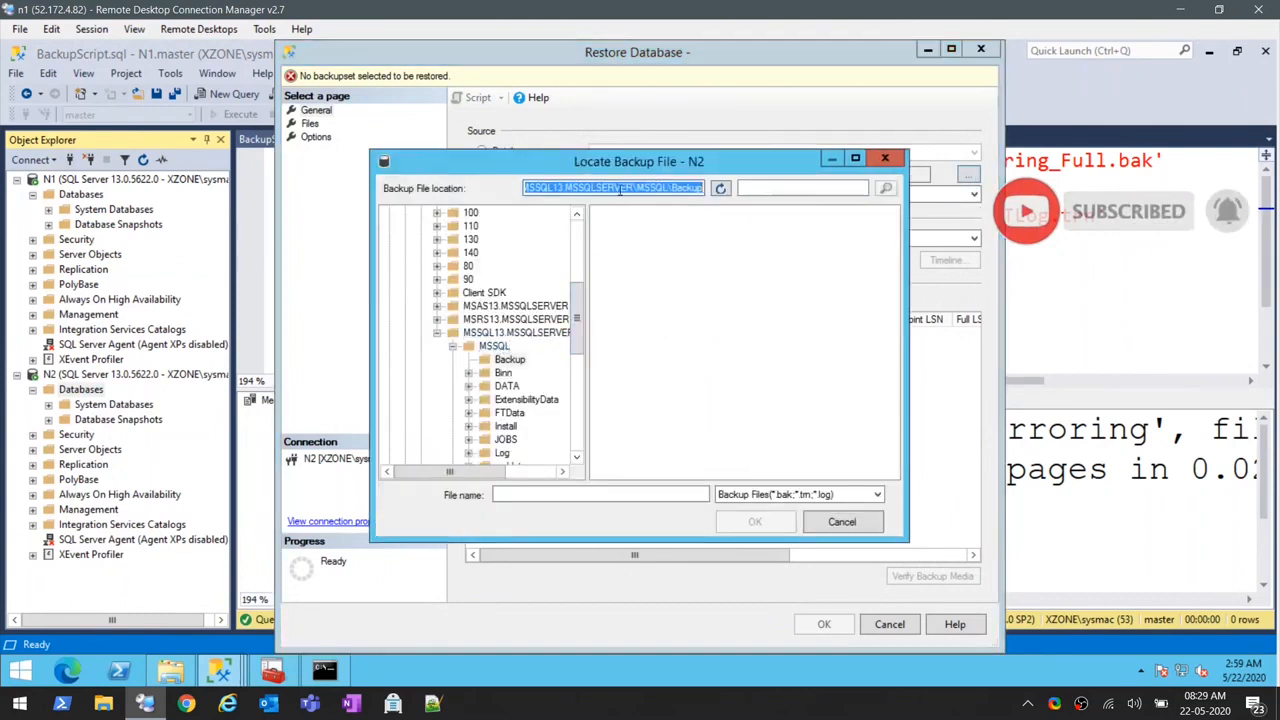
pyautogui.hotkey('ctrl', 'v')
pyautogui.click(720, 188)
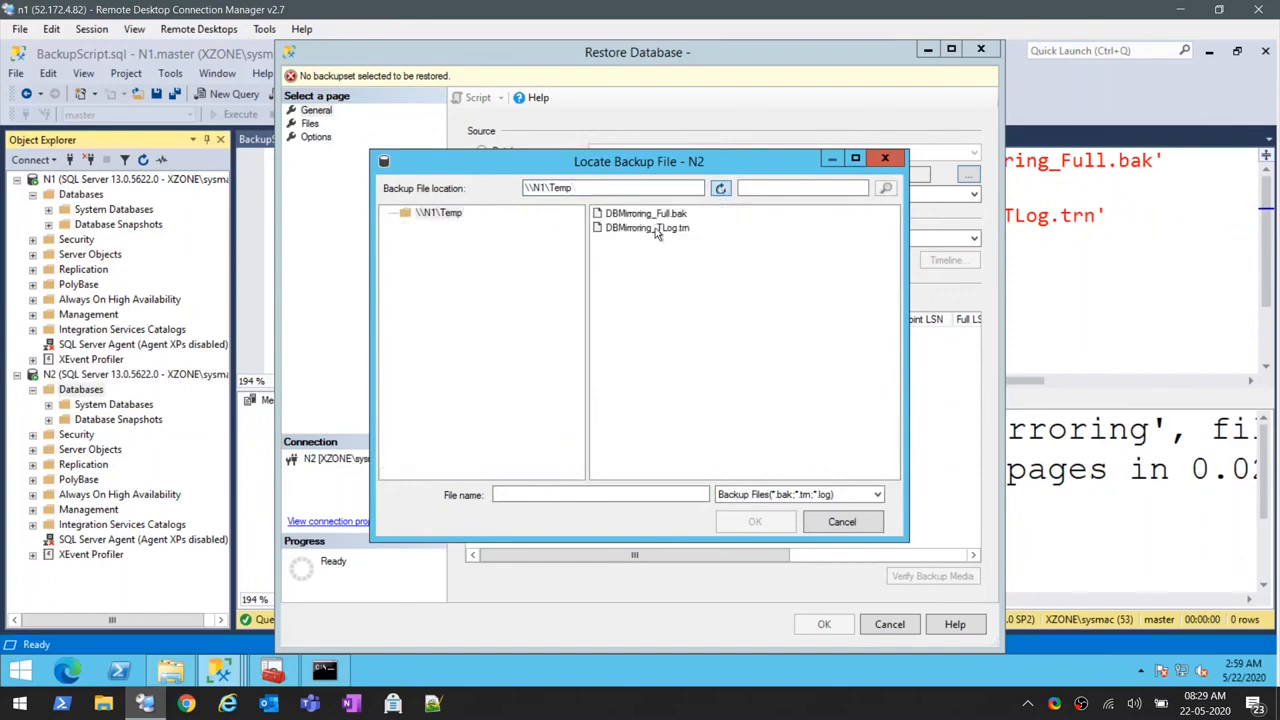
pyautogui.click(647, 228)
pyautogui.keyDown('shift'); pyautogui.click(646, 213); pyautogui.keyUp('shift')
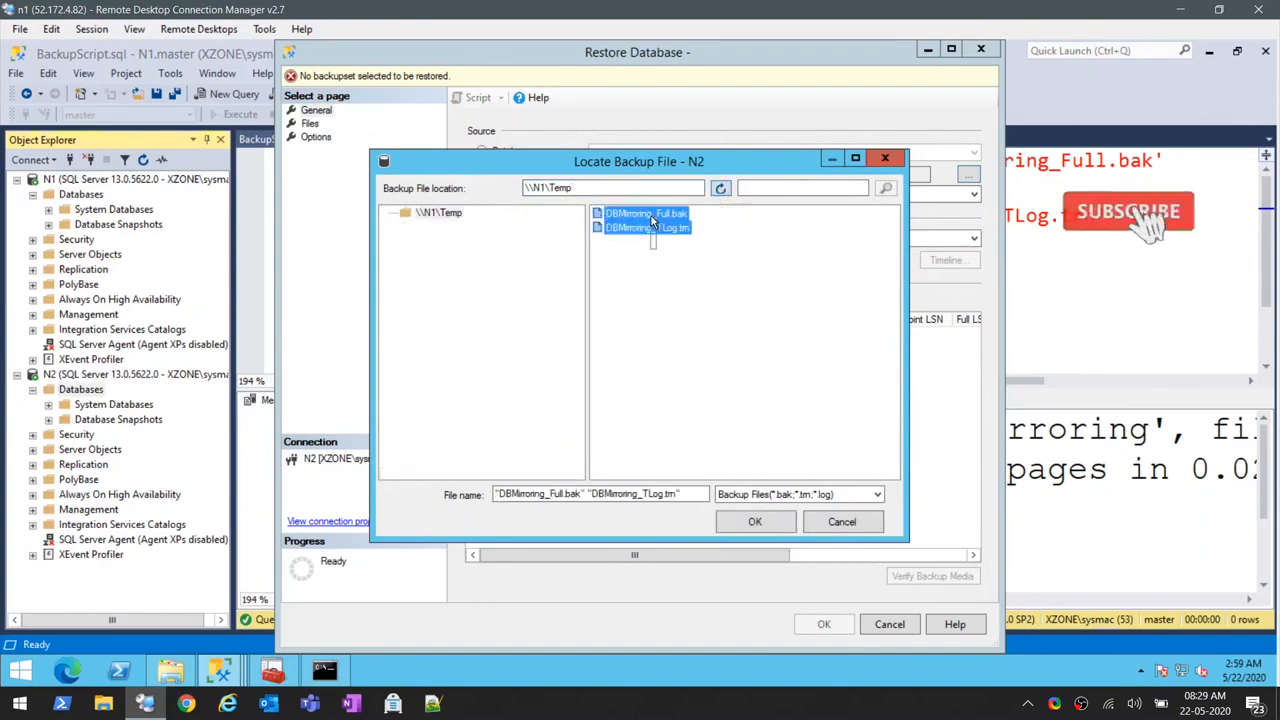
pyautogui.click(755, 521)
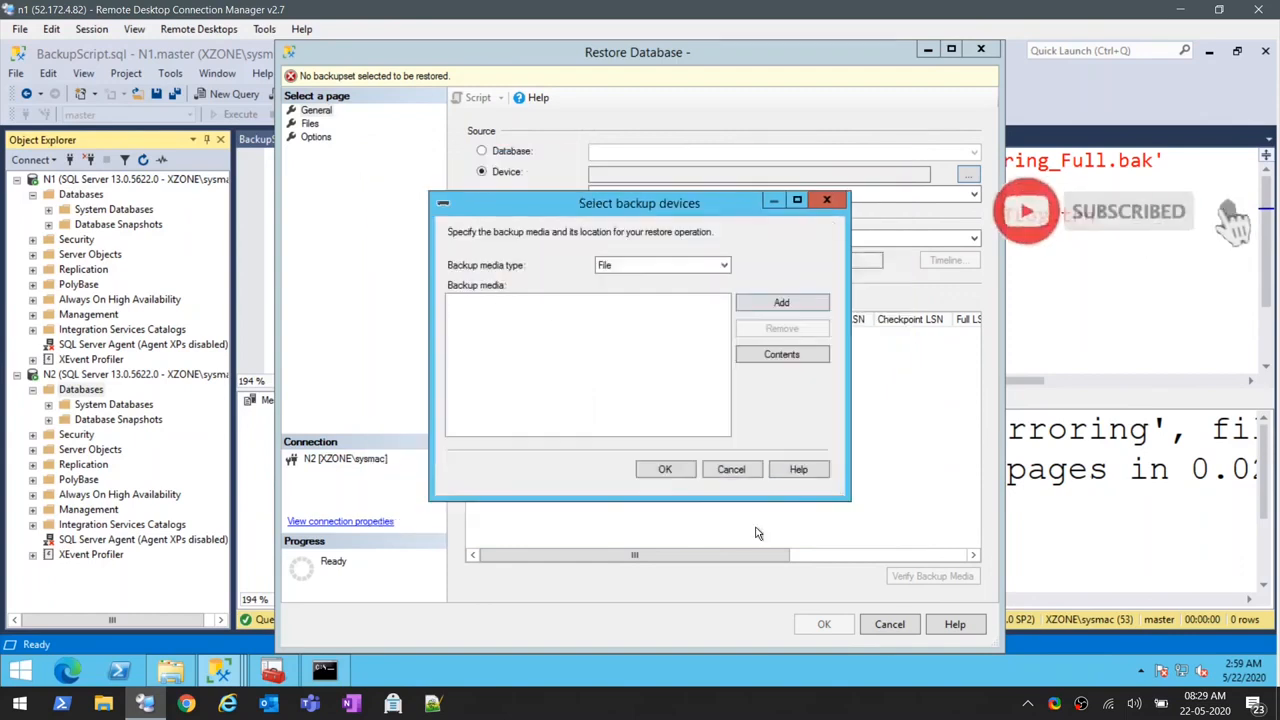
pyautogui.click(664, 471)
# - Set the recovery state to RESTORE WITH NORECOVERY, review the file and backup set settings, and restore DBMirroring on N2
pyautogui.click(314, 136)
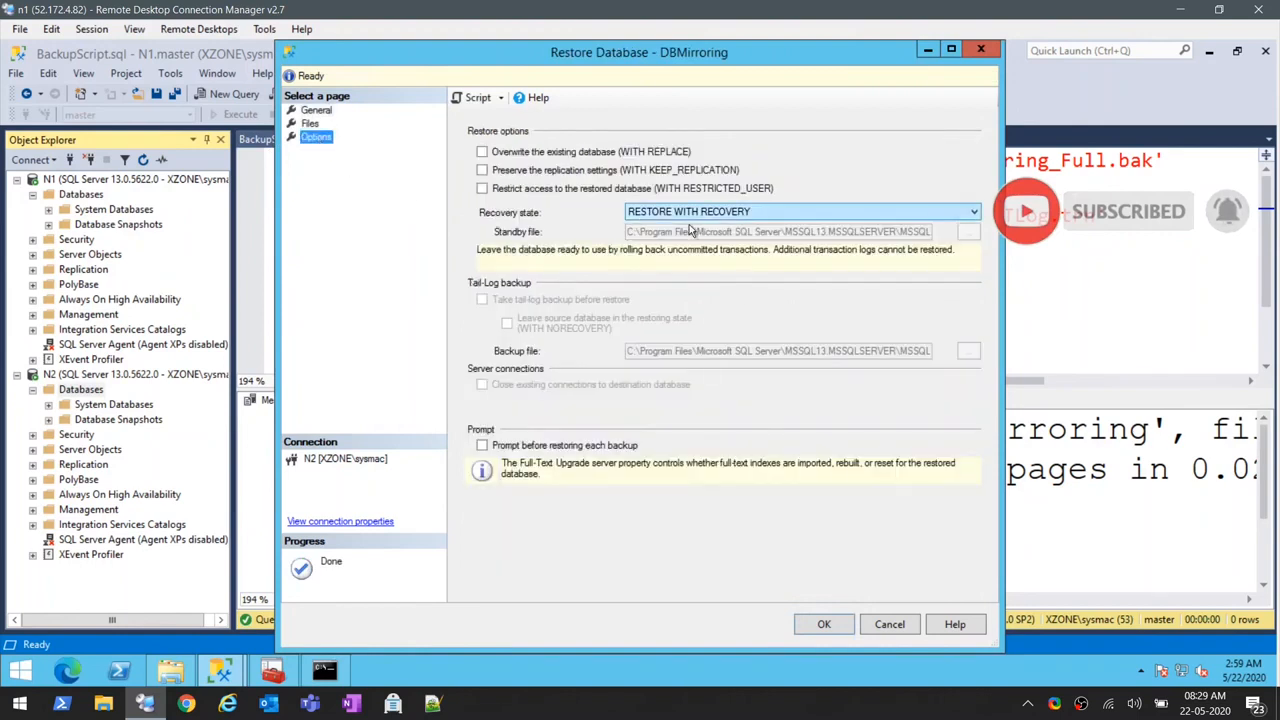
pyautogui.click(698, 213)
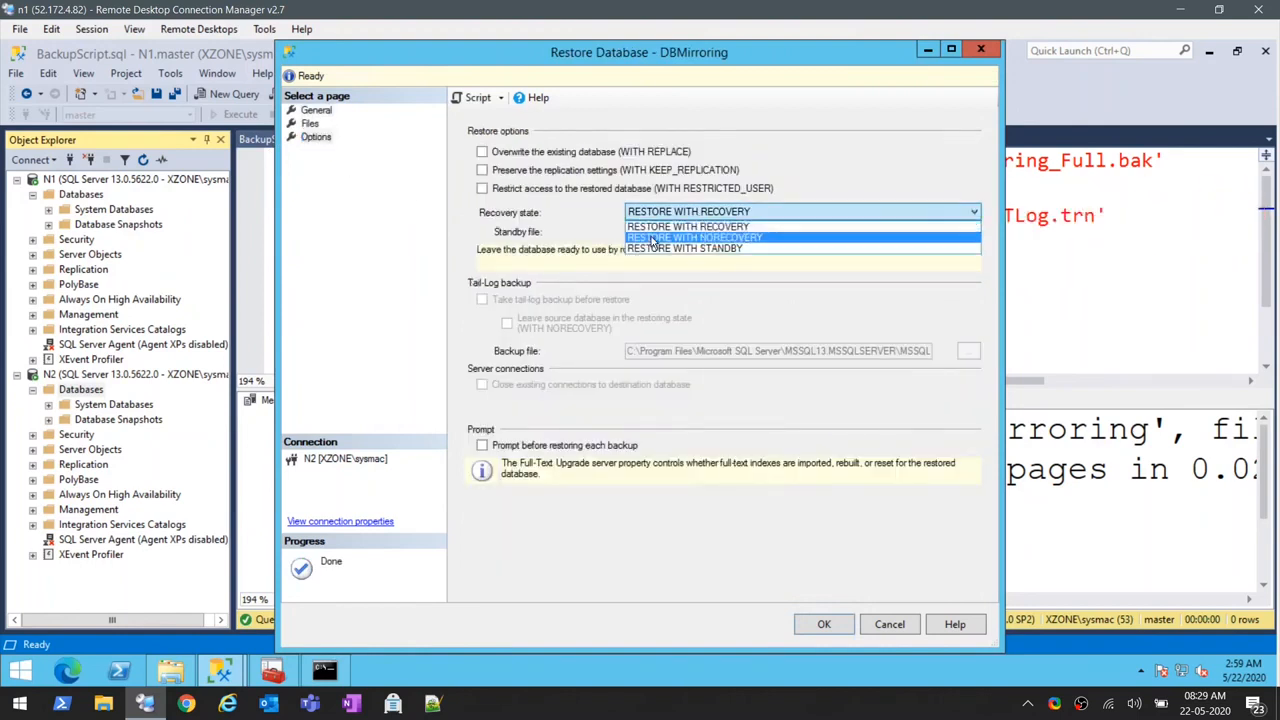
pyautogui.click(653, 238)
pyautogui.click(310, 123)
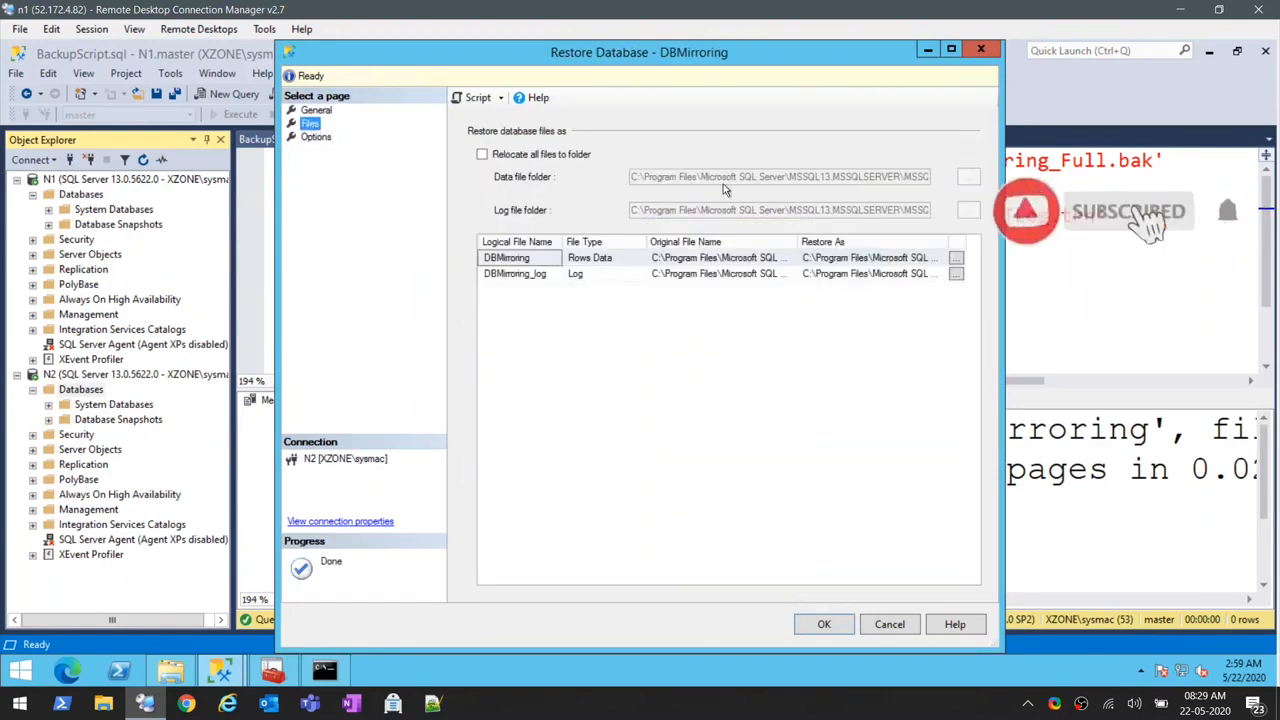
pyautogui.click(322, 111)
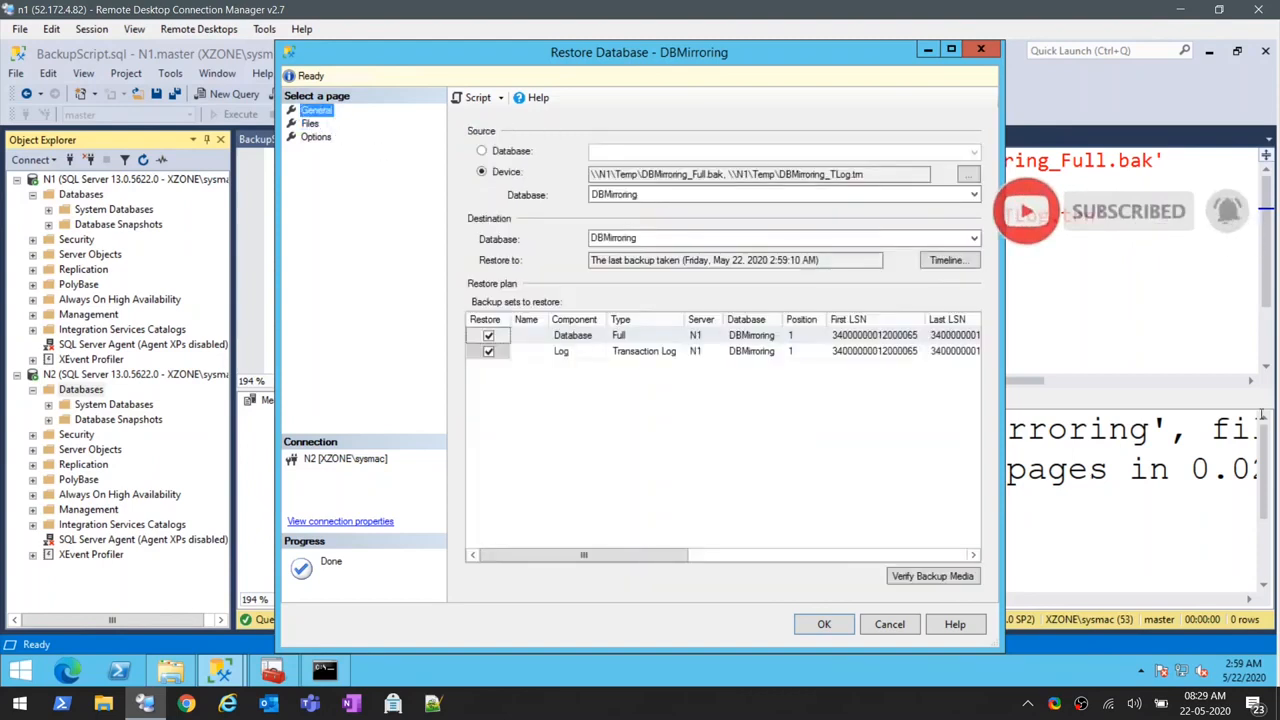
pyautogui.click(838, 634)
pyautogui.click(745, 424)
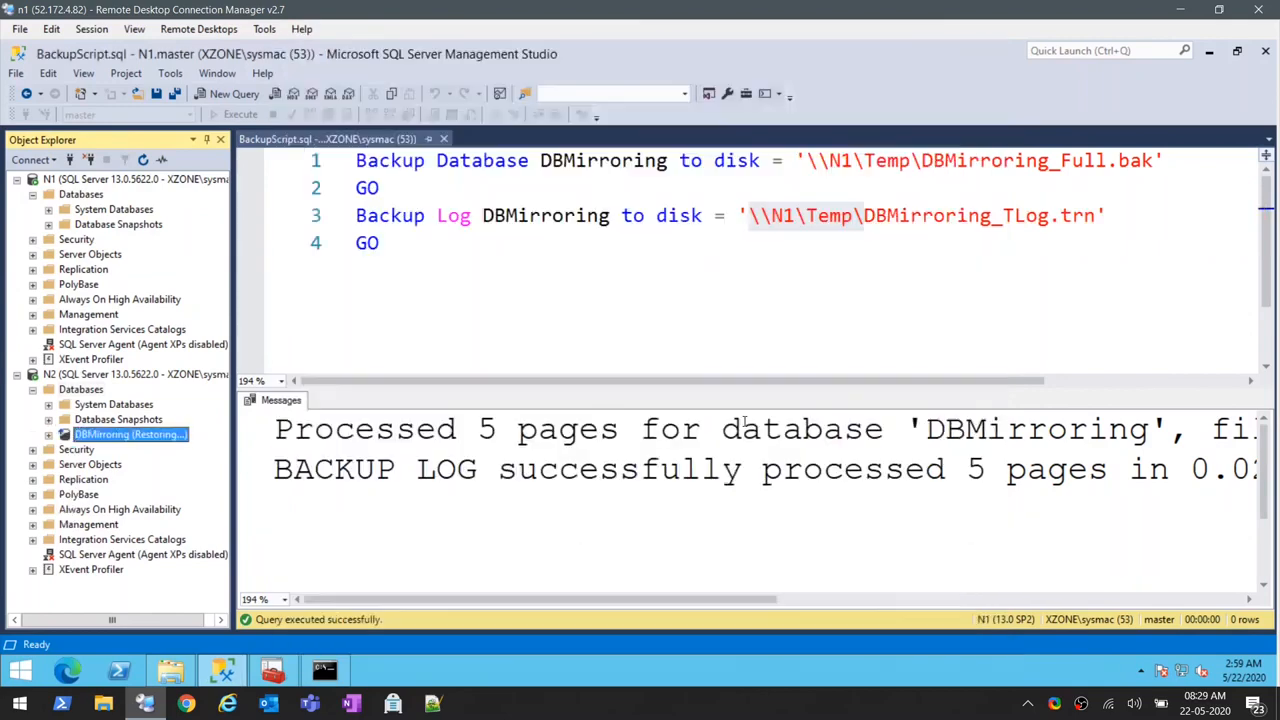
# - Close BackupScript.sql and open DBMirroring.sql from the Desktop
pyautogui.click(81, 389)
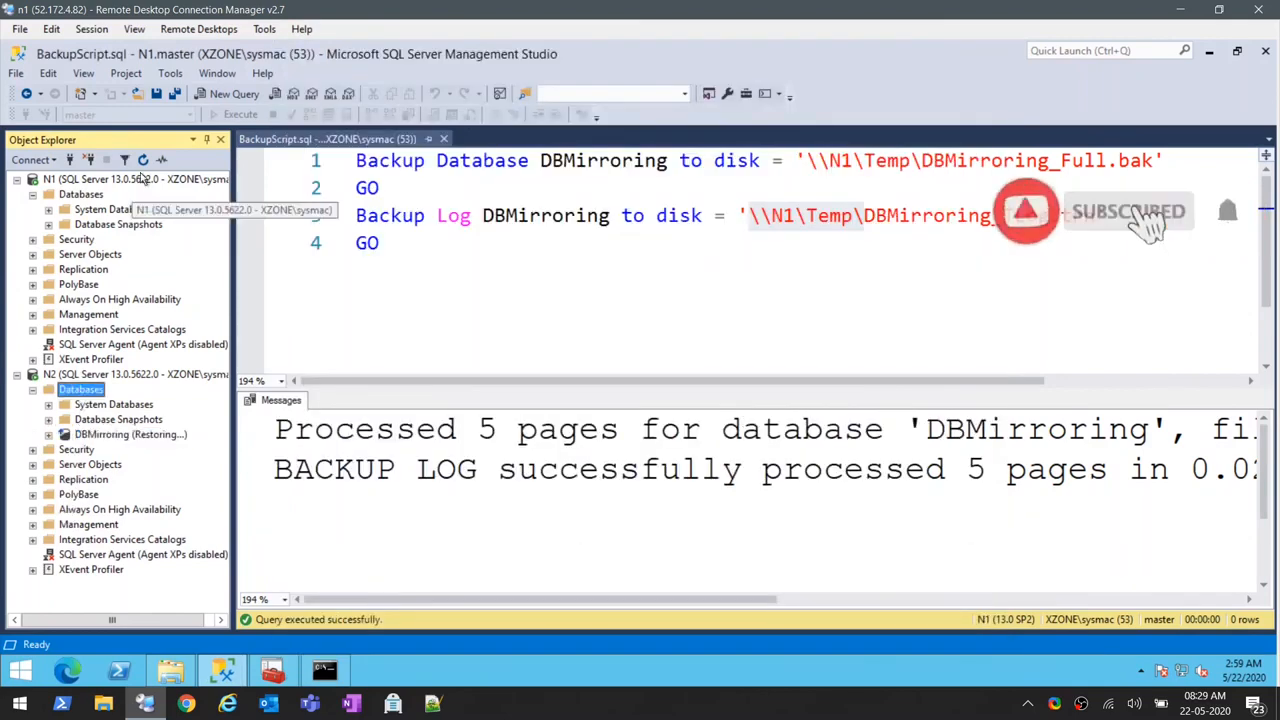
pyautogui.click(458, 141)
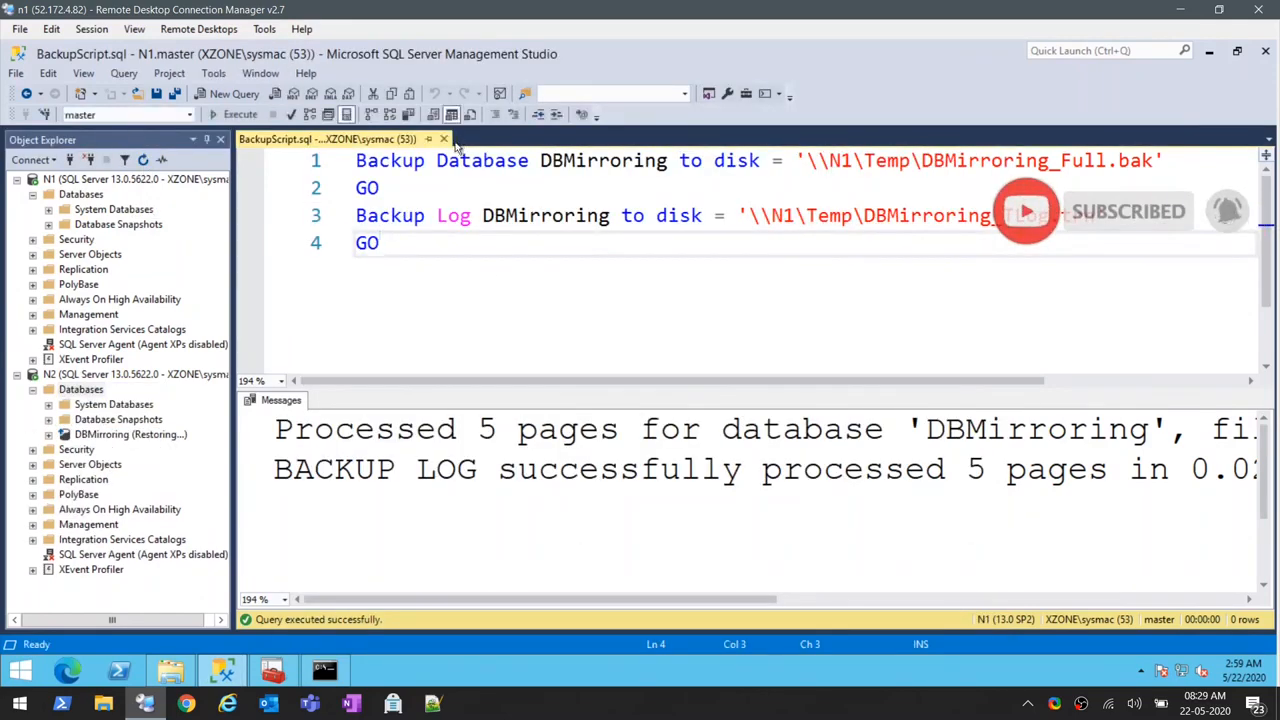
pyautogui.click(444, 140)
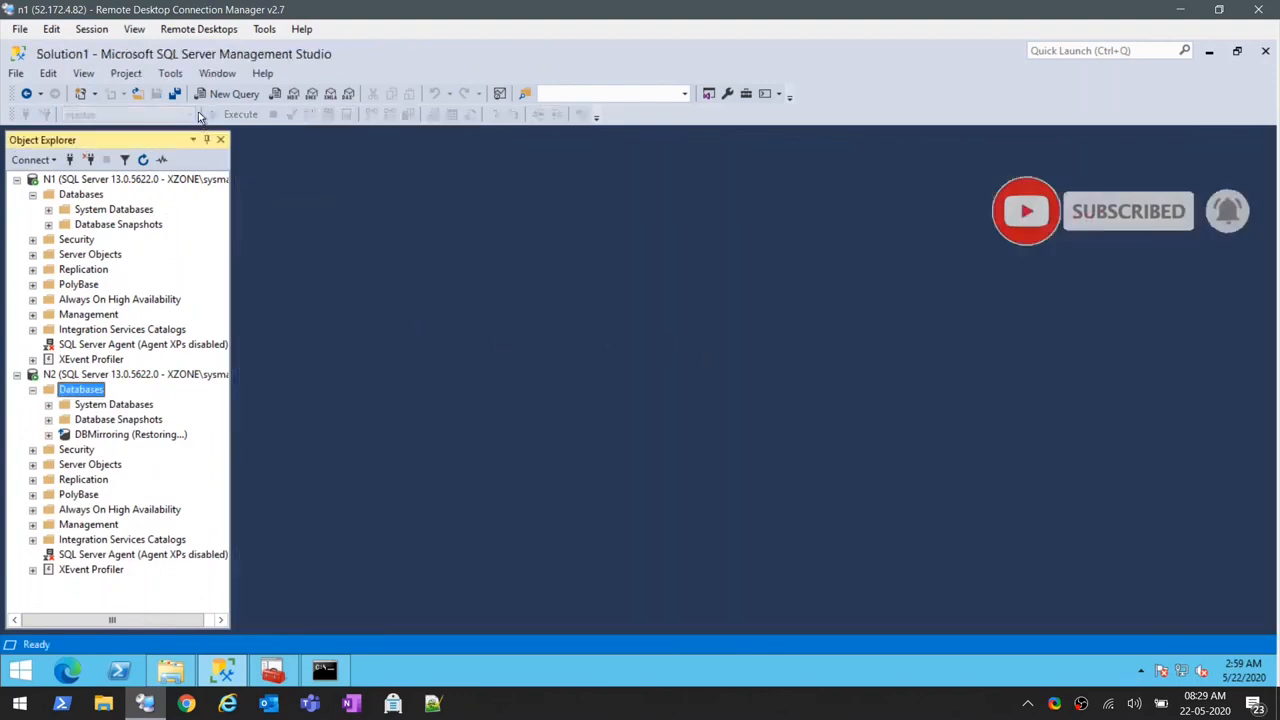
pyautogui.click(137, 98)
pyautogui.doubleClick(424, 240)
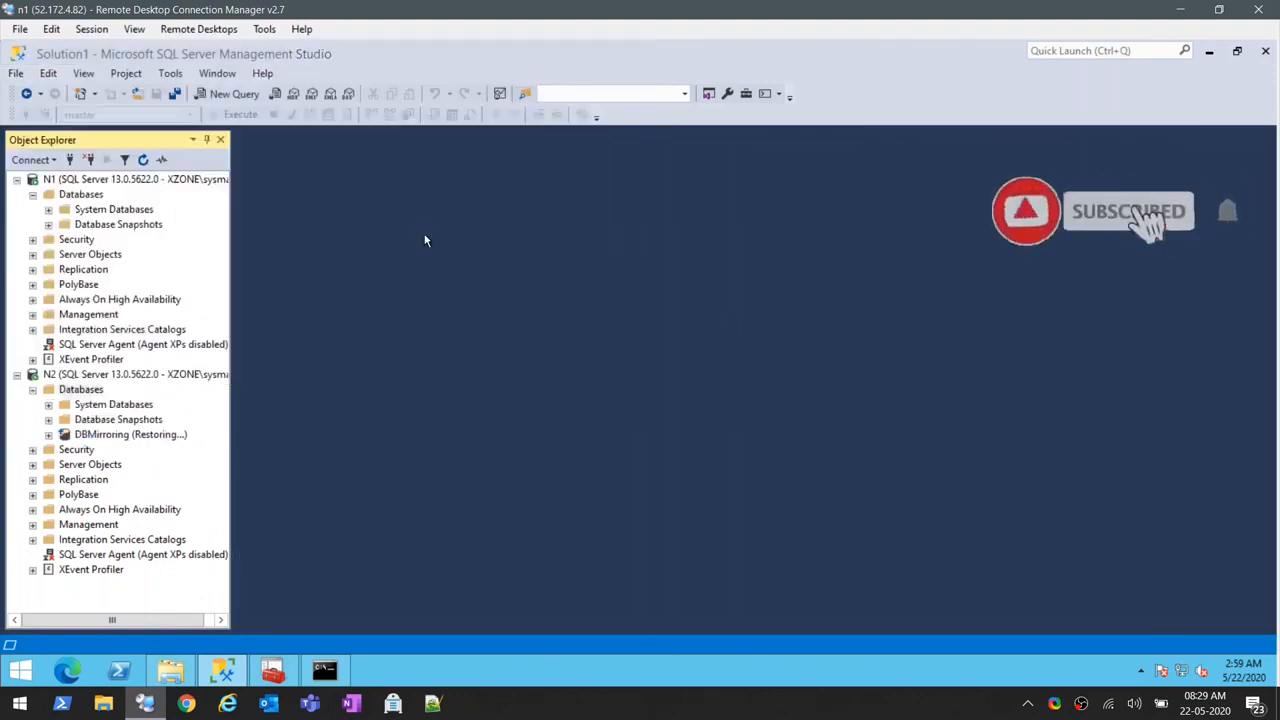
# - Run only the CREATE ENDPOINT [Mirroring] statement with listener port 5022 from DBMirroring.sql on N2
pyautogui.keyDown('ctrl'); pyautogui.scroll(5, 711, 401); pyautogui.keyUp('ctrl')
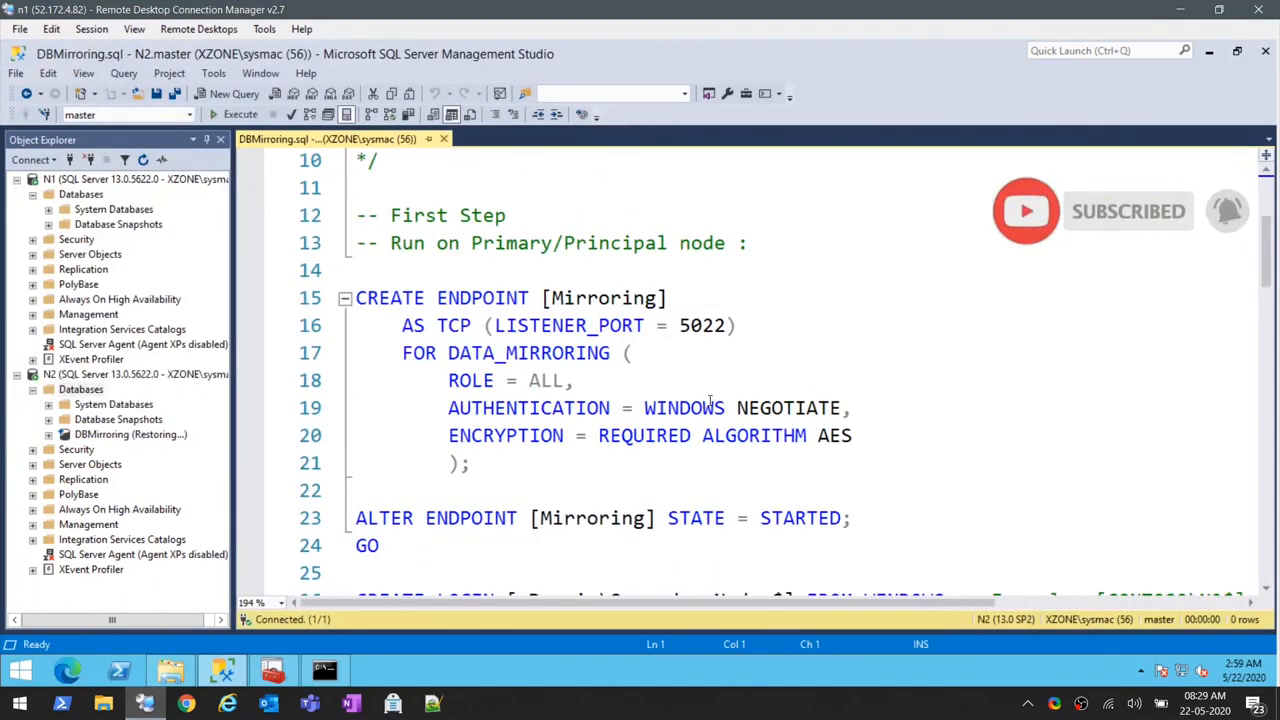
pyautogui.scroll(-2, 711, 401)
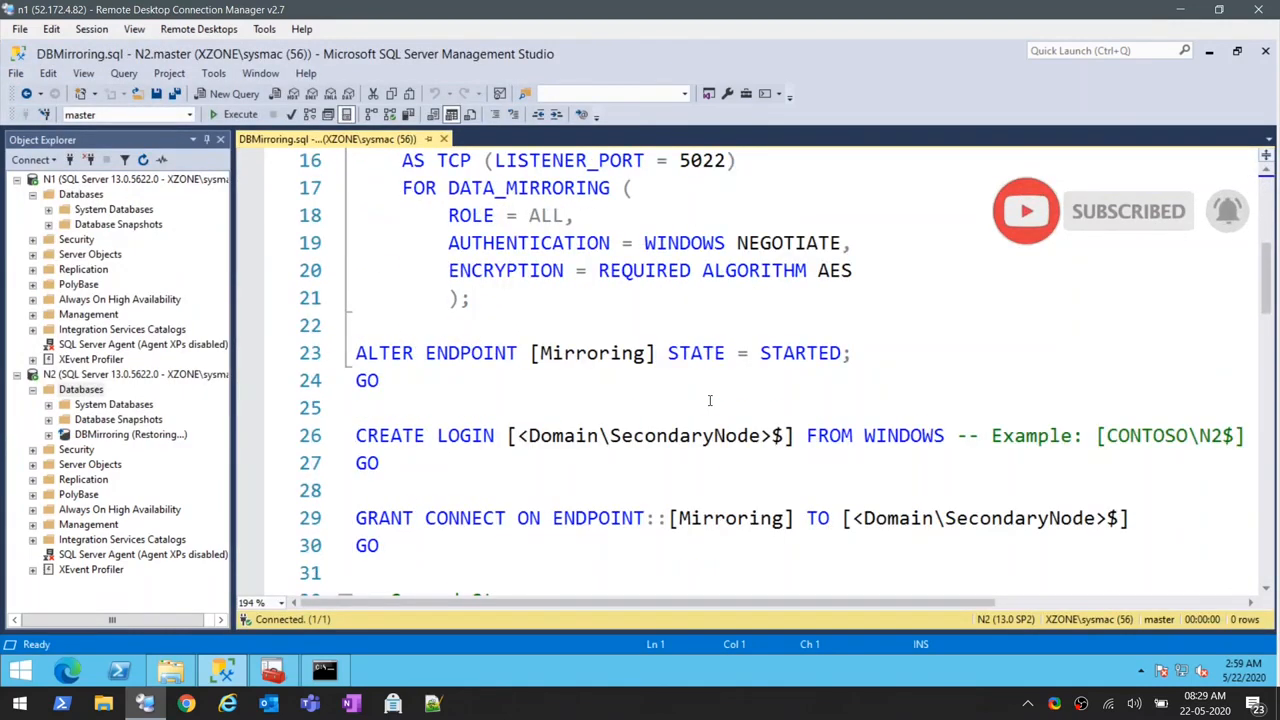
pyautogui.scroll(2, 710, 400)
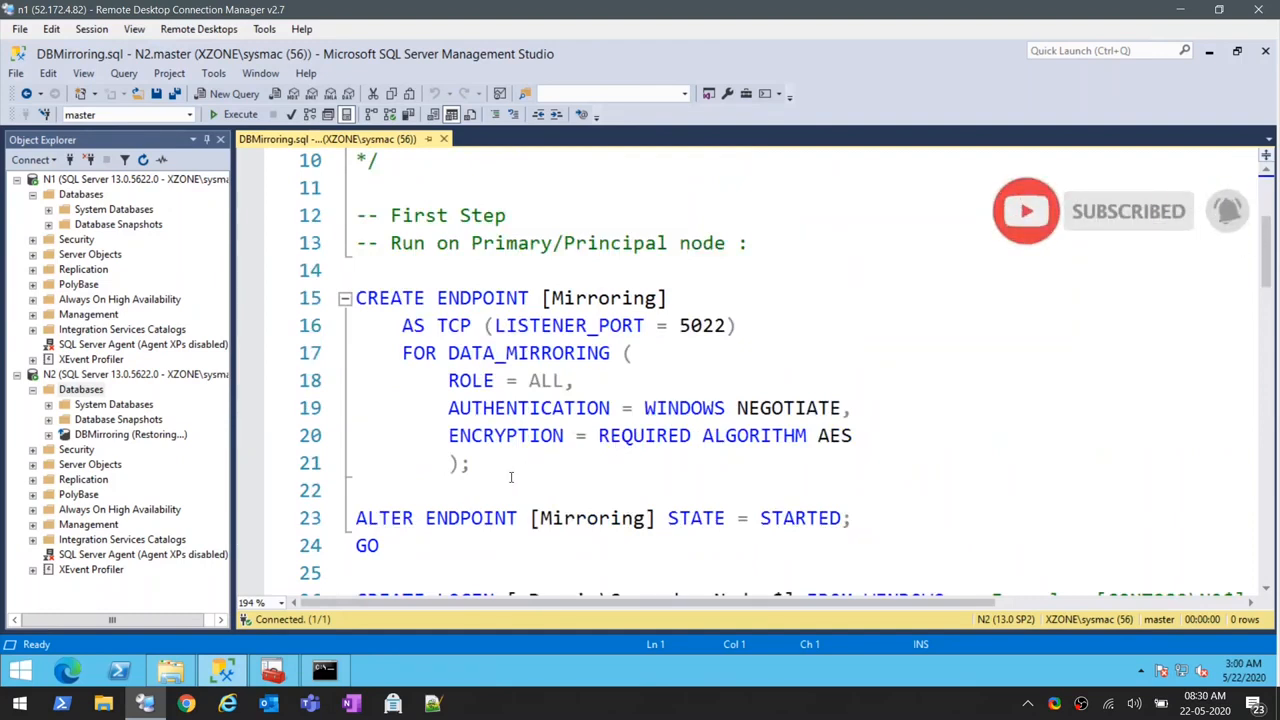
pyautogui.moveTo(510, 477); pyautogui.dragTo(320, 298)
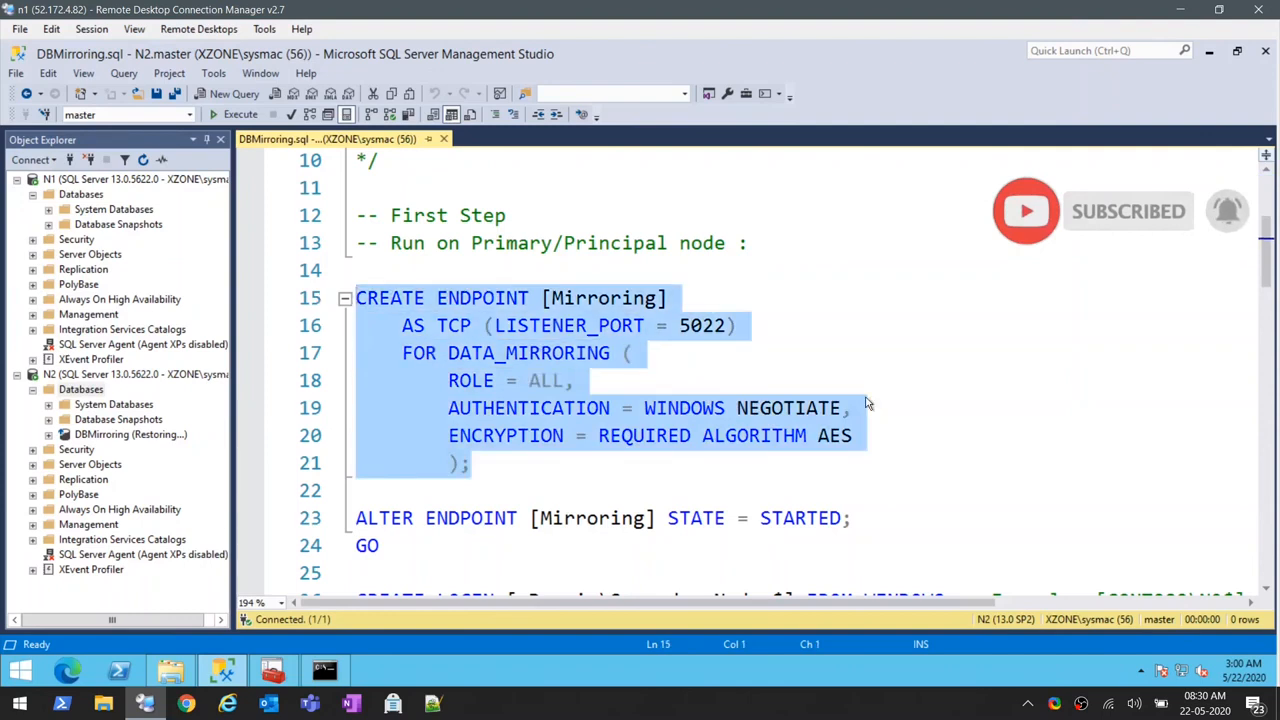
pyautogui.click(218, 117)
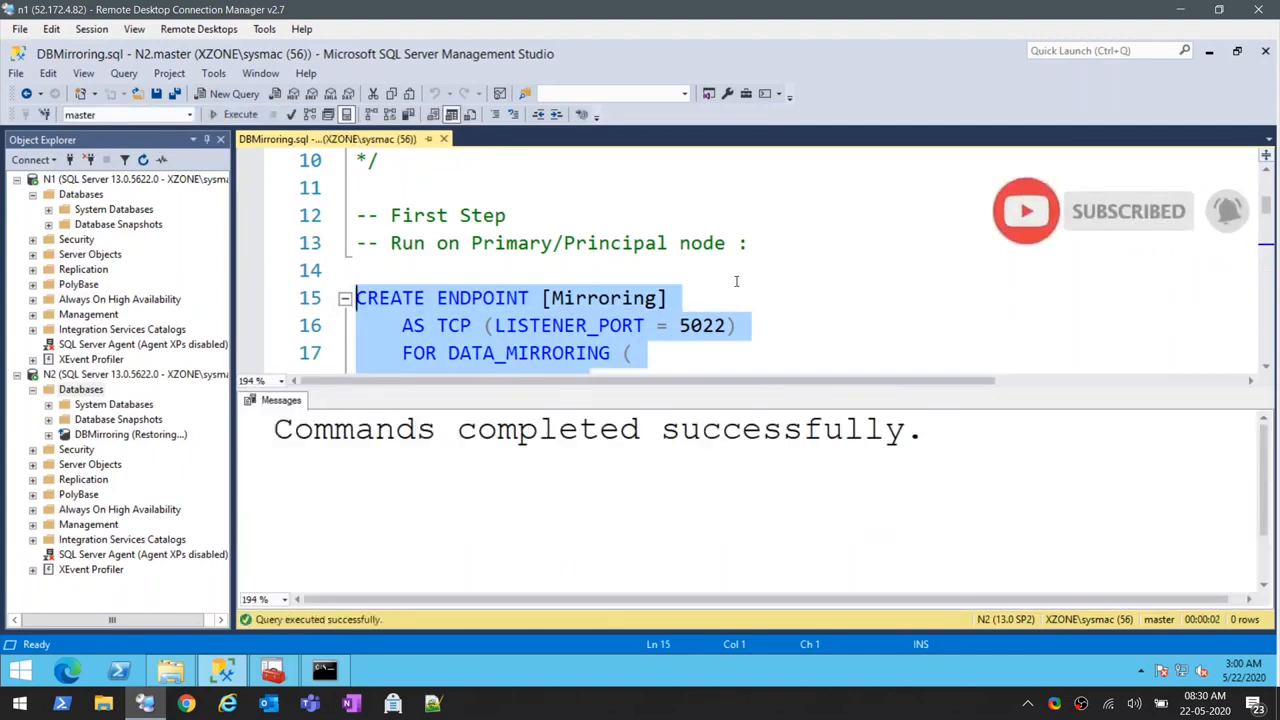
# - Close DBMirroring.sql and reopen it with a connection to N1
pyautogui.scroll(-3, 736, 281)
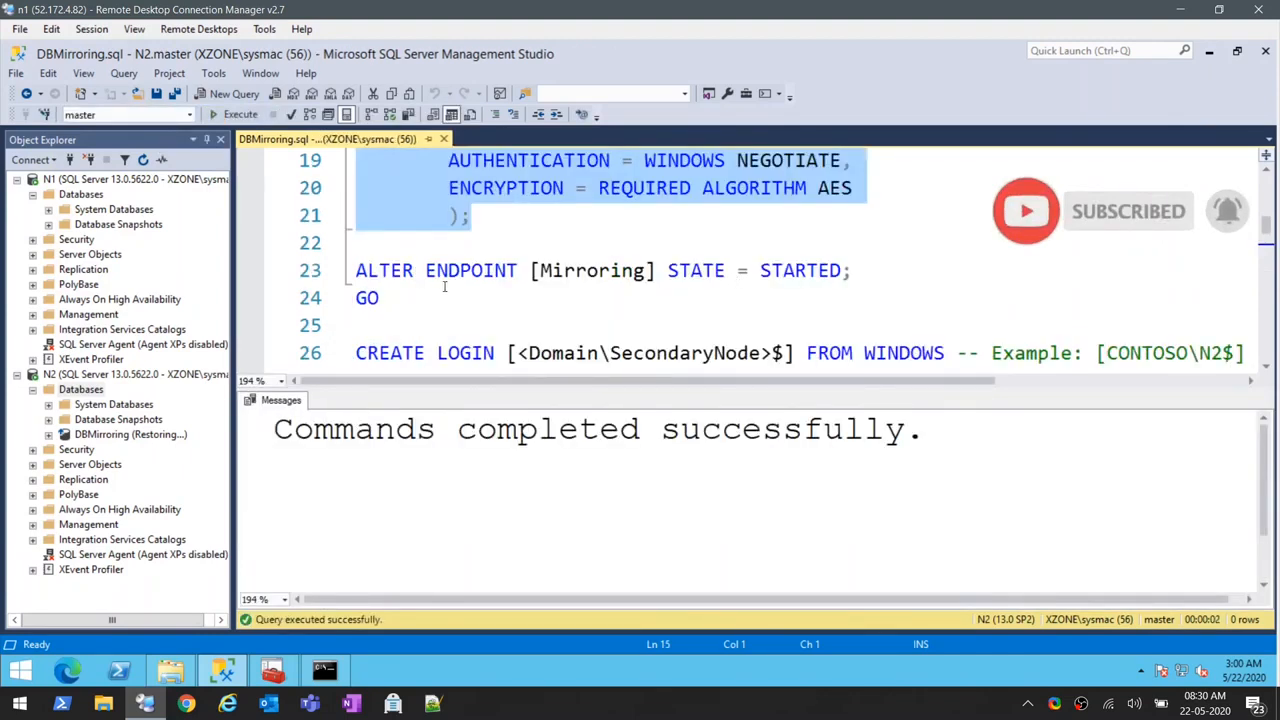
pyautogui.click(72, 197)
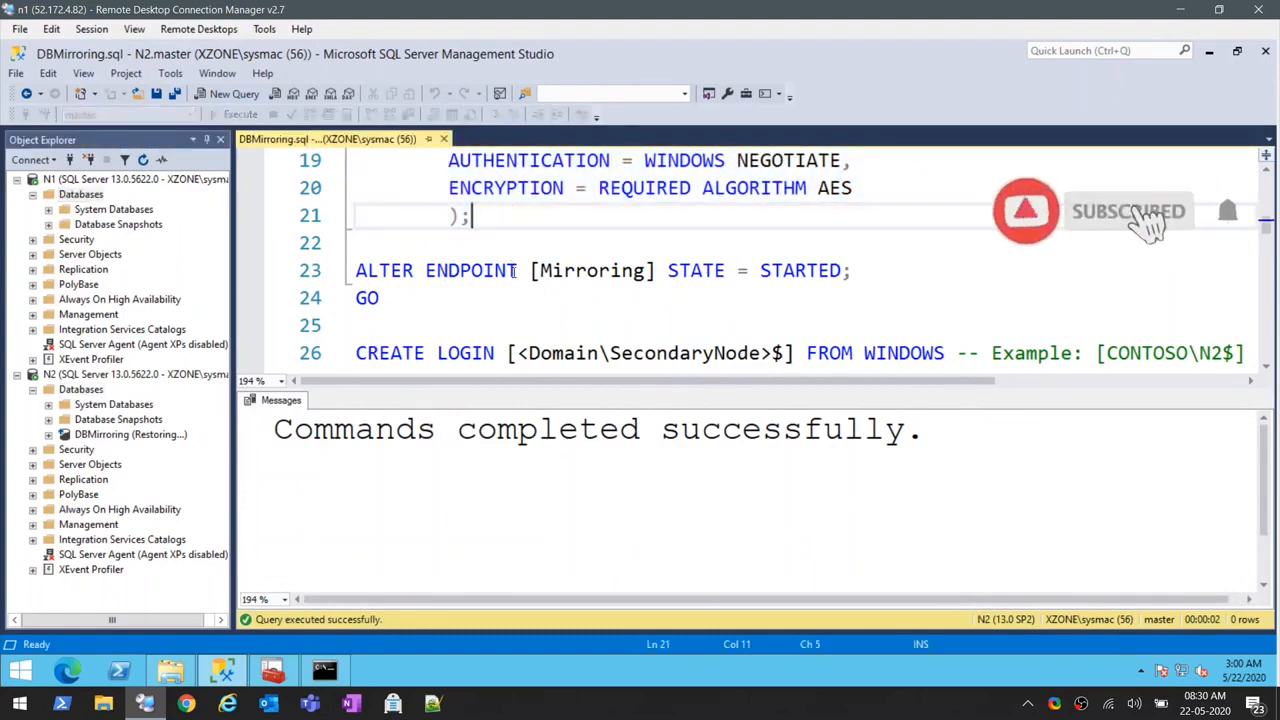
pyautogui.scroll(4, 514, 270)
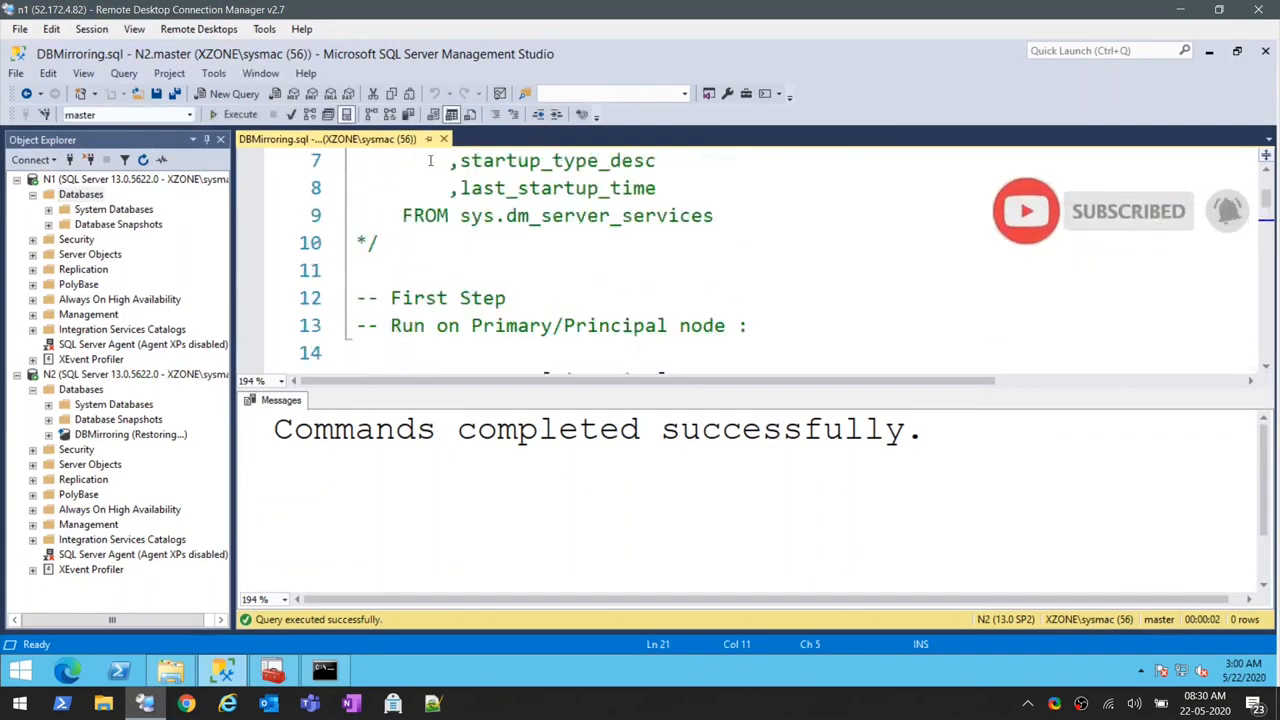
pyautogui.click(443, 140)
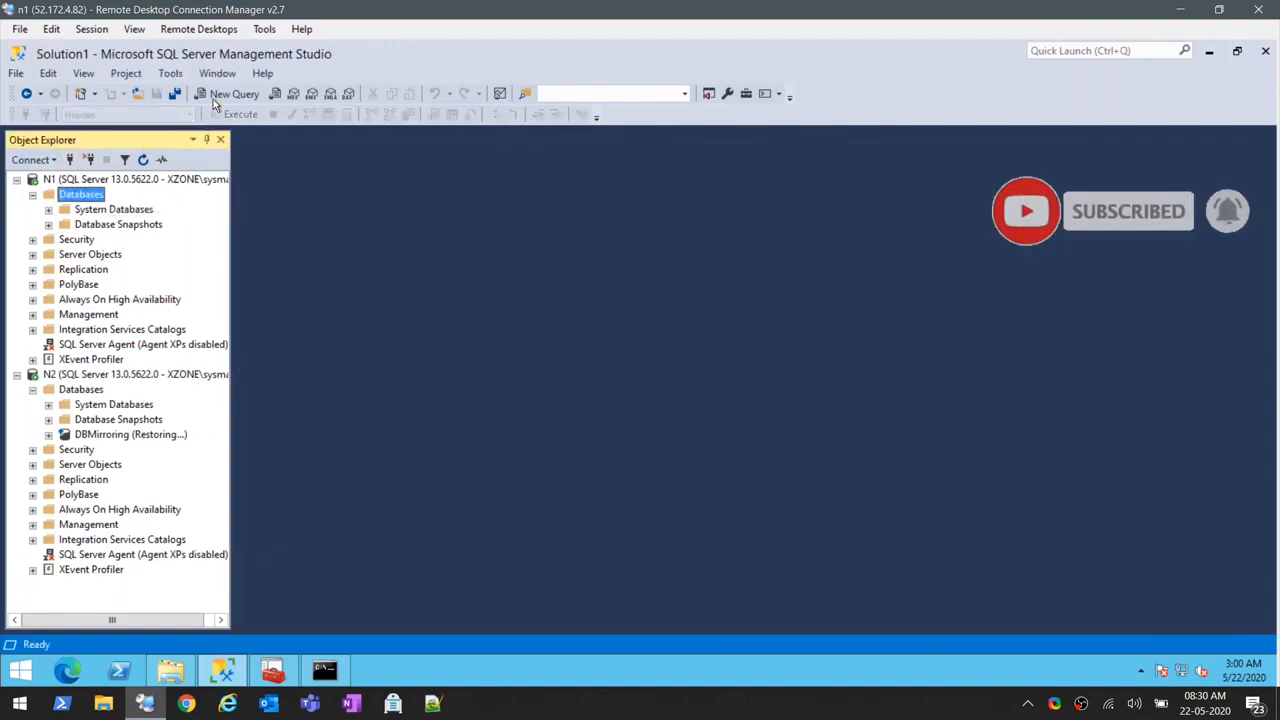
pyautogui.click(140, 93)
pyautogui.doubleClick(425, 250)
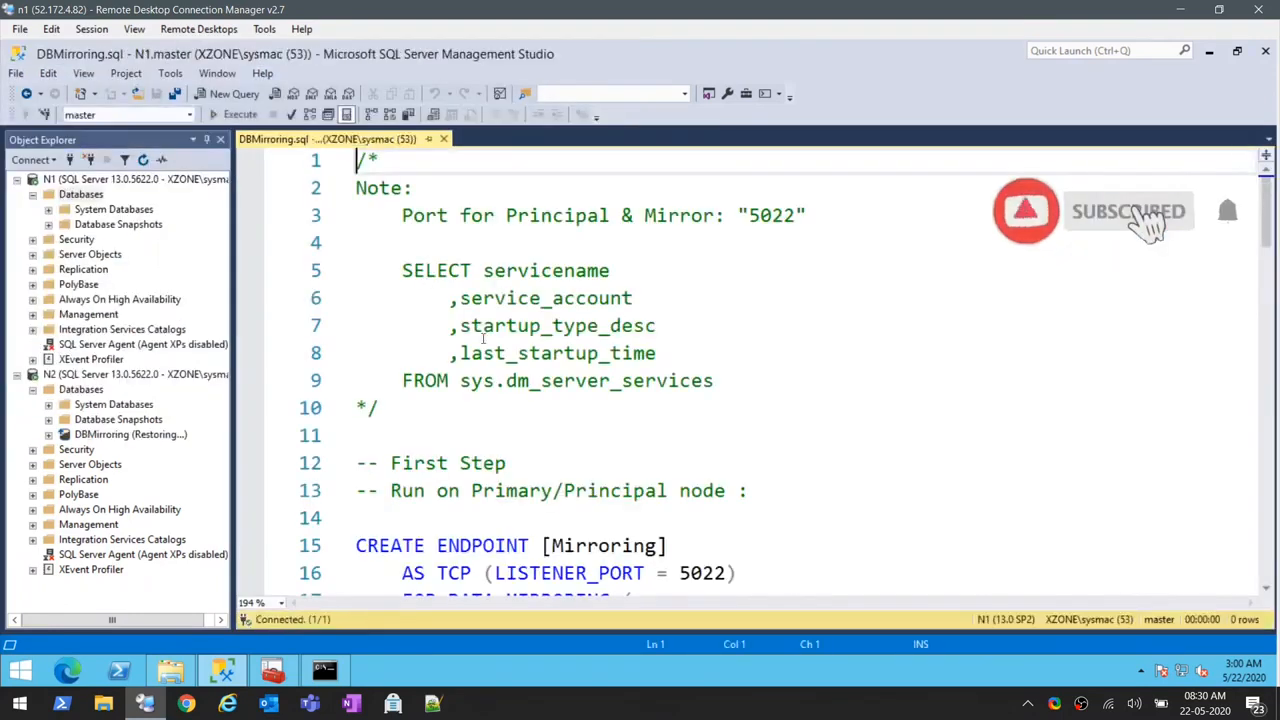
# - Run the First Step CREATE ENDPOINT [Mirroring] statement with listener port 5022 on N1
pyautogui.scroll(-3, 545, 385)
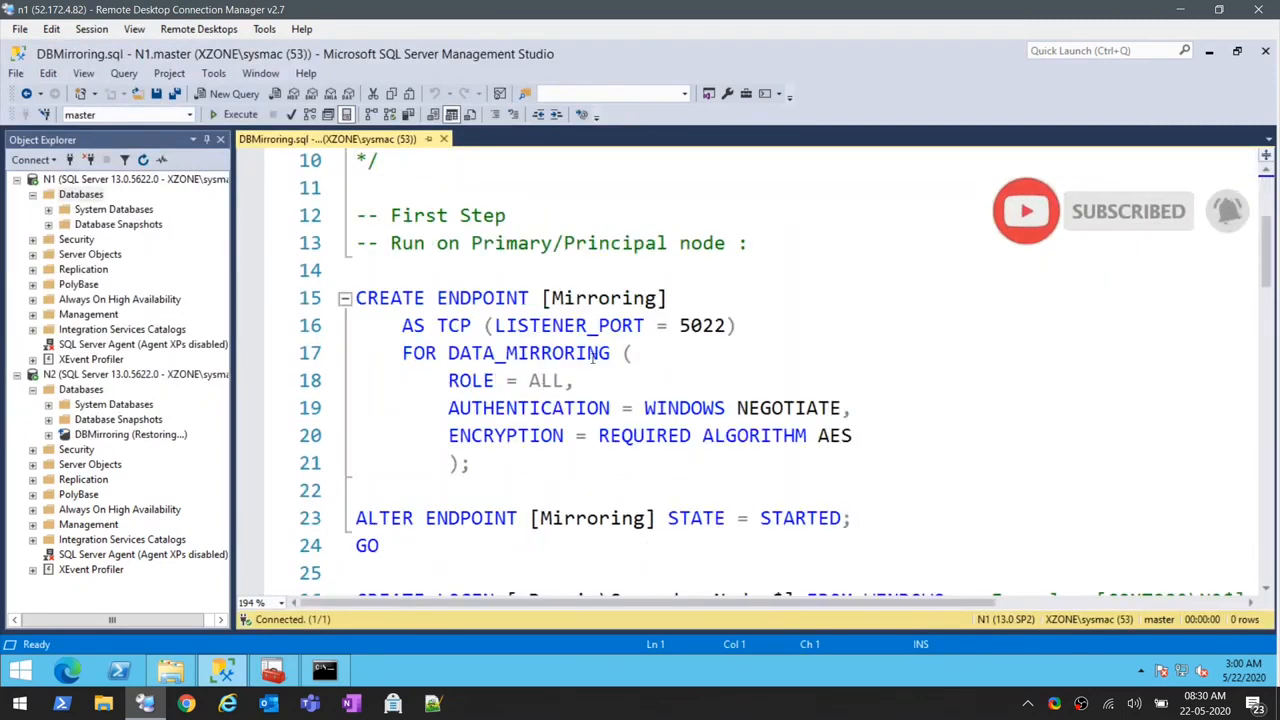
pyautogui.moveTo(509, 473); pyautogui.dragTo(340, 290)
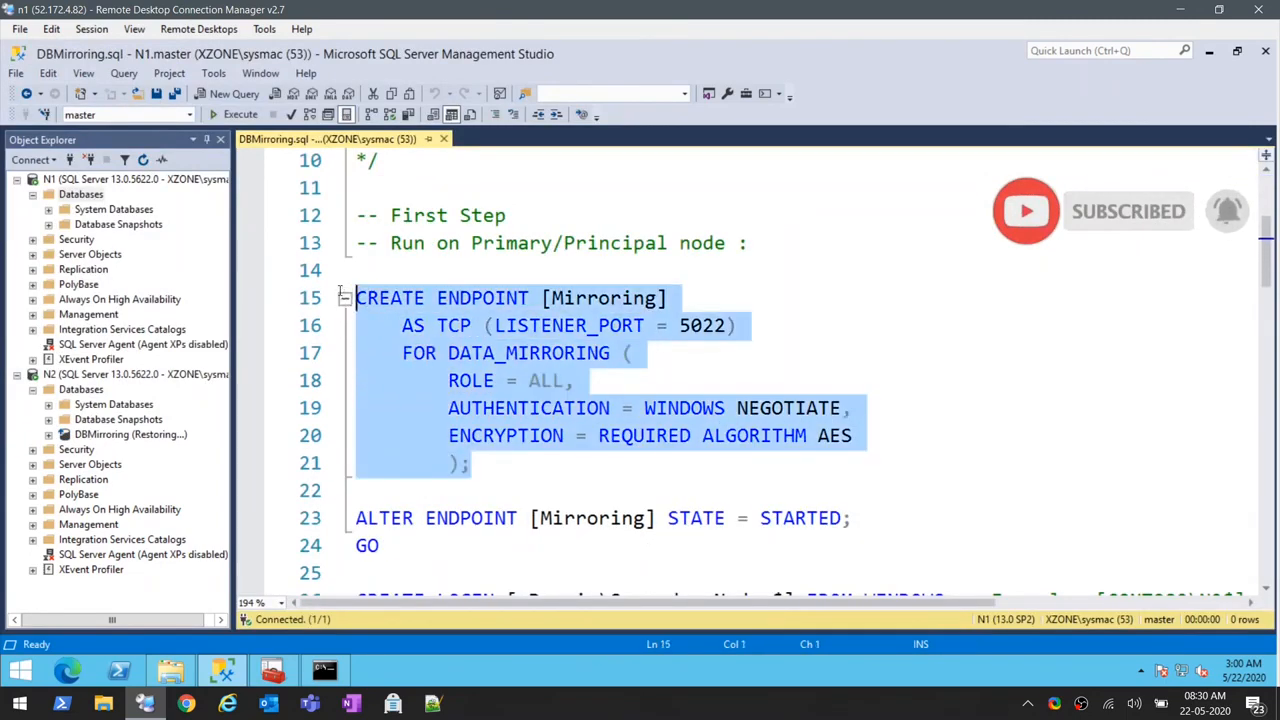
pyautogui.click(214, 115)
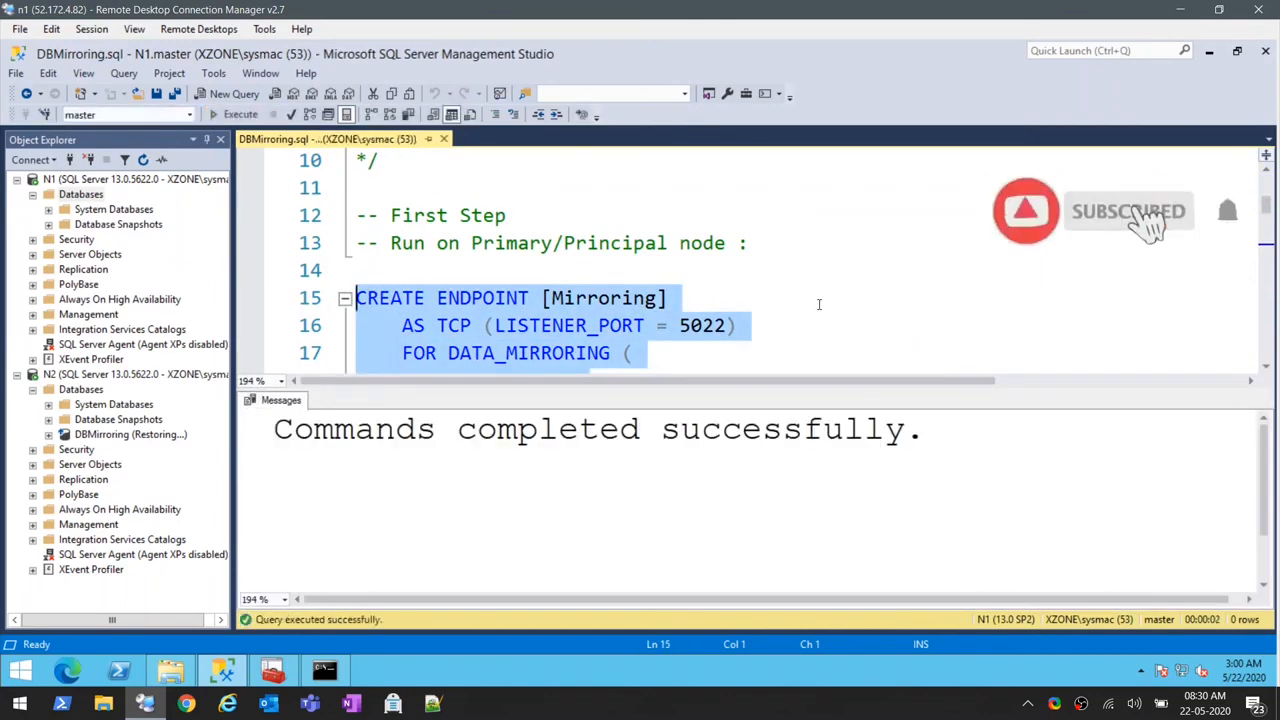
# - Start the mirroring endpoint on N1 by running ALTER ENDPOINT [Mirroring] STATE = STARTED with its GO
pyautogui.scroll(-2, 818, 304)
pyautogui.scroll(-1, 818, 304)
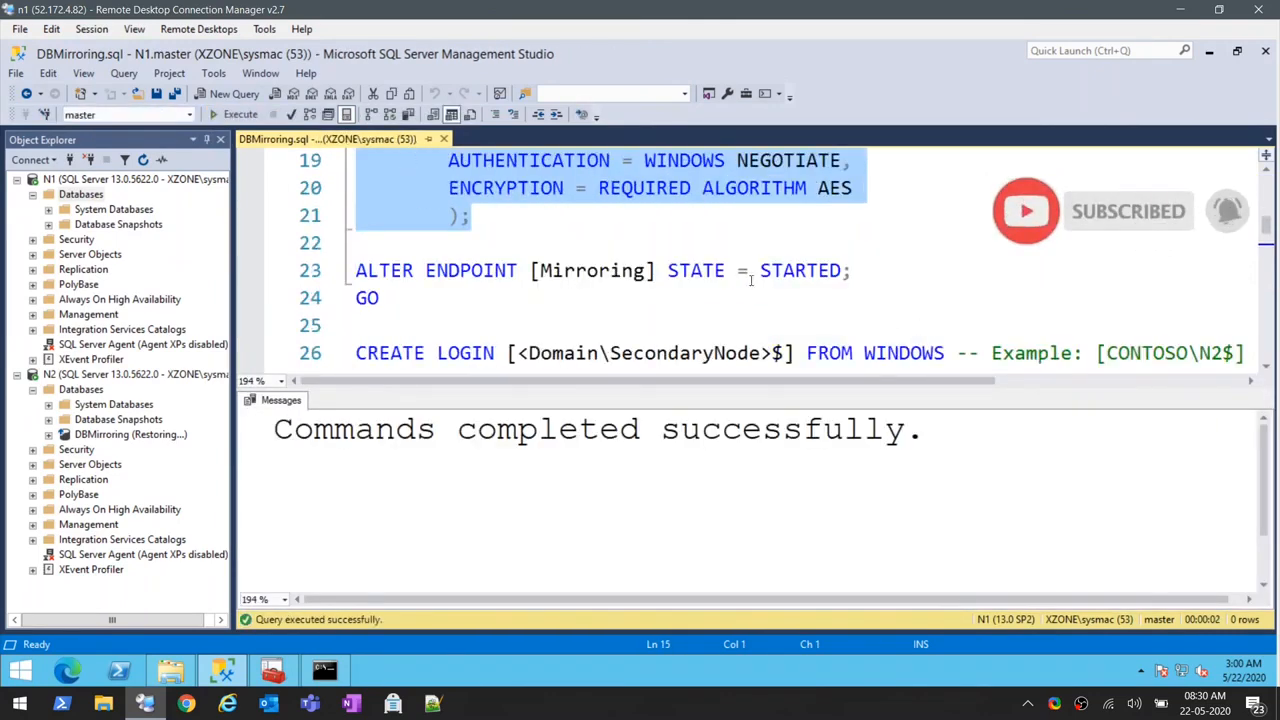
pyautogui.moveTo(385, 299); pyautogui.dragTo(356, 270)
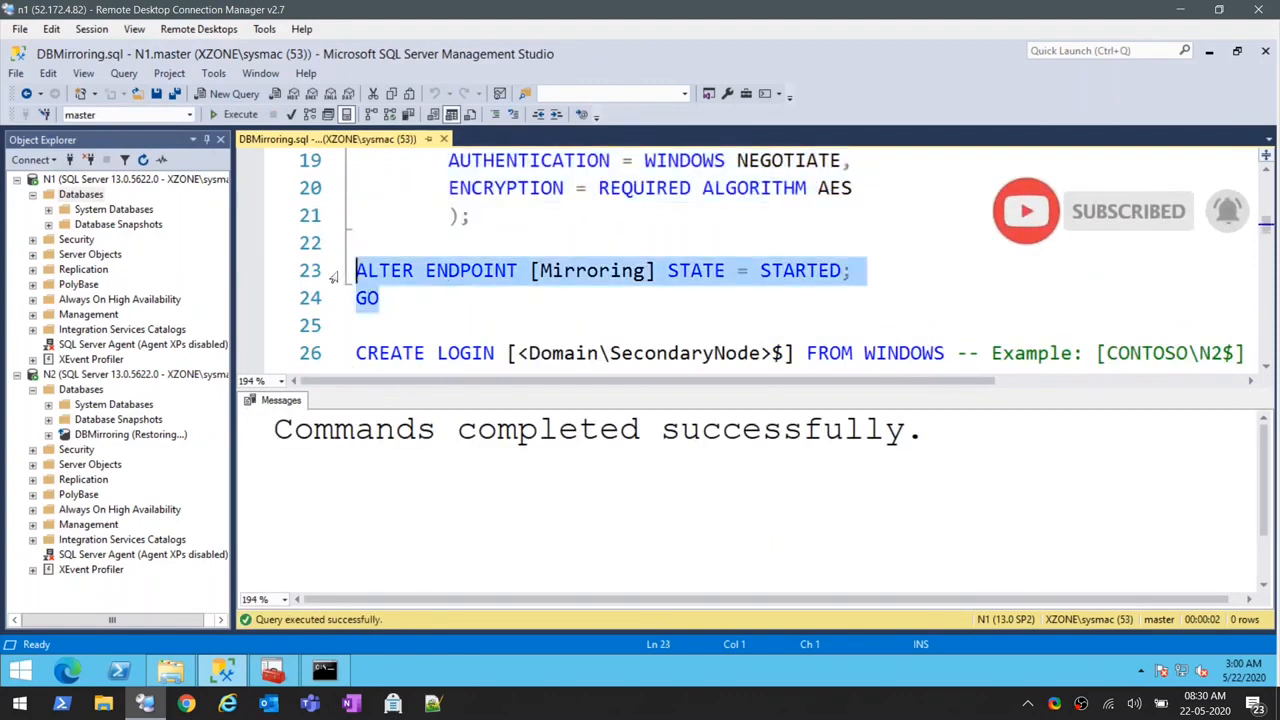
pyautogui.click(228, 115)
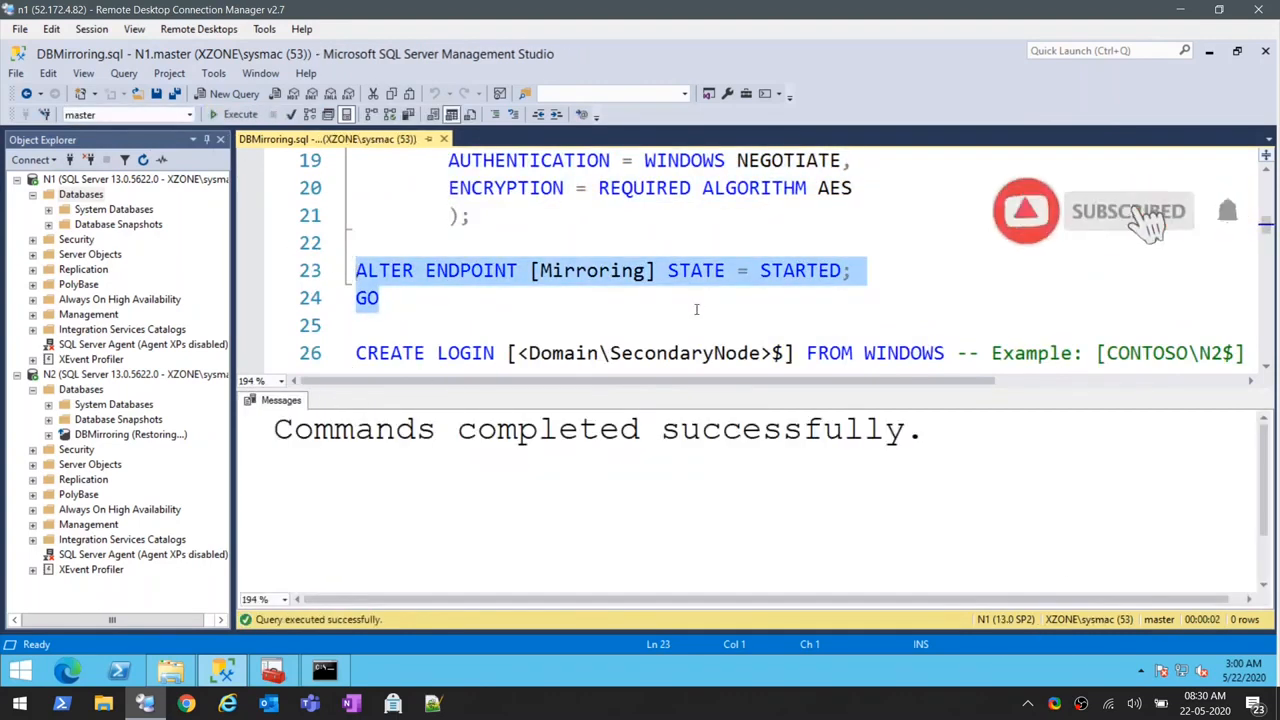
# - Replace the secondary node placeholder in CREATE LOGIN with XZONE\N2 and run the statement on N1
pyautogui.scroll(-1, 689, 299)
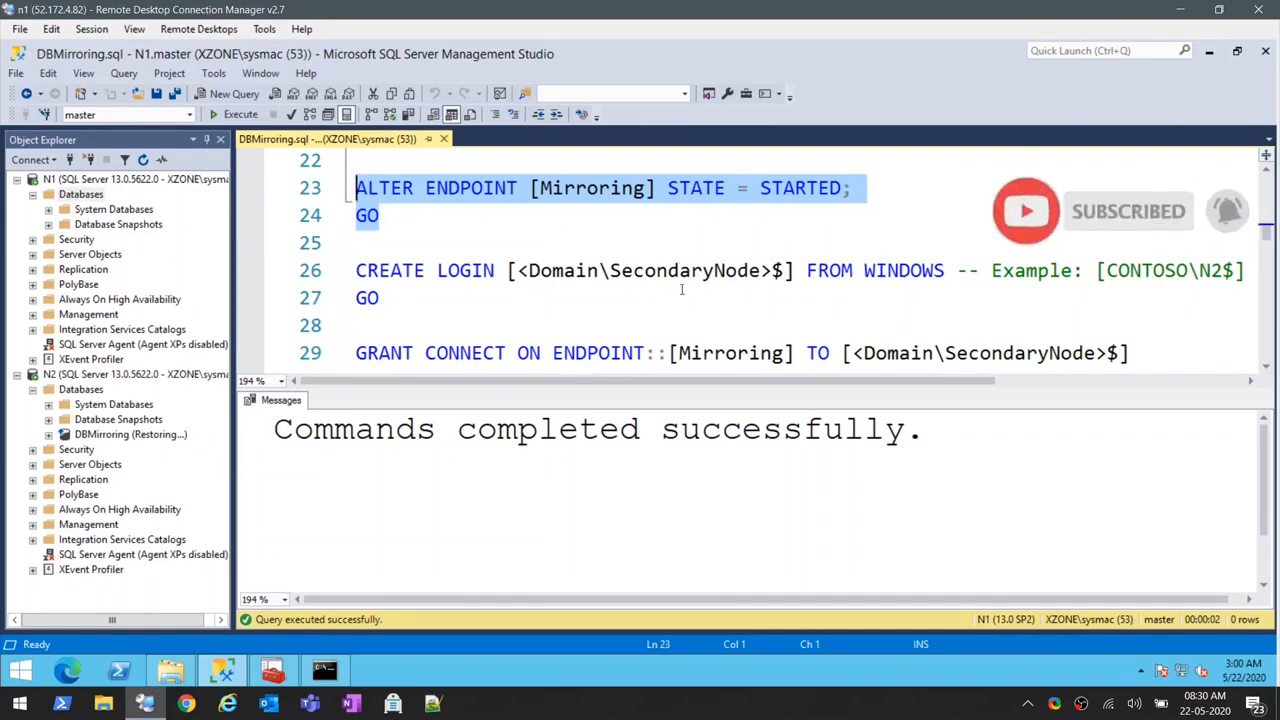
pyautogui.moveTo(518, 270); pyautogui.dragTo(772, 276)
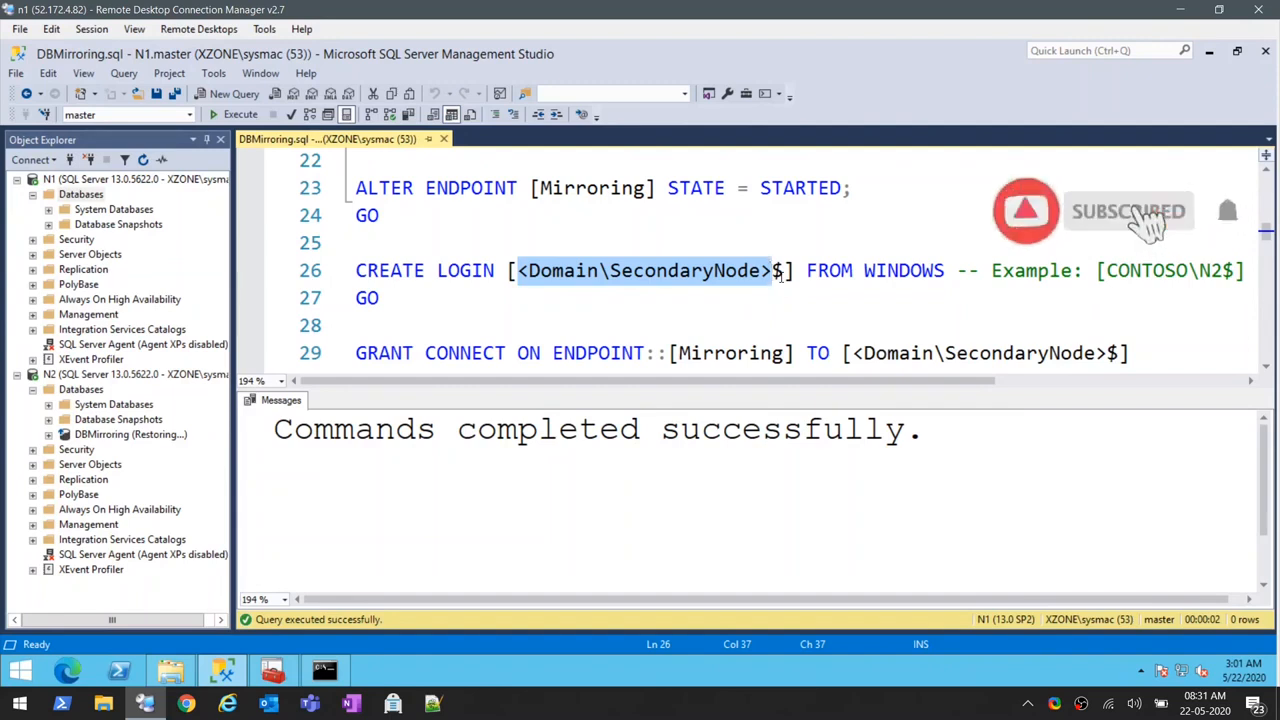
pyautogui.press('Delete')
pyautogui.write('XZONE')
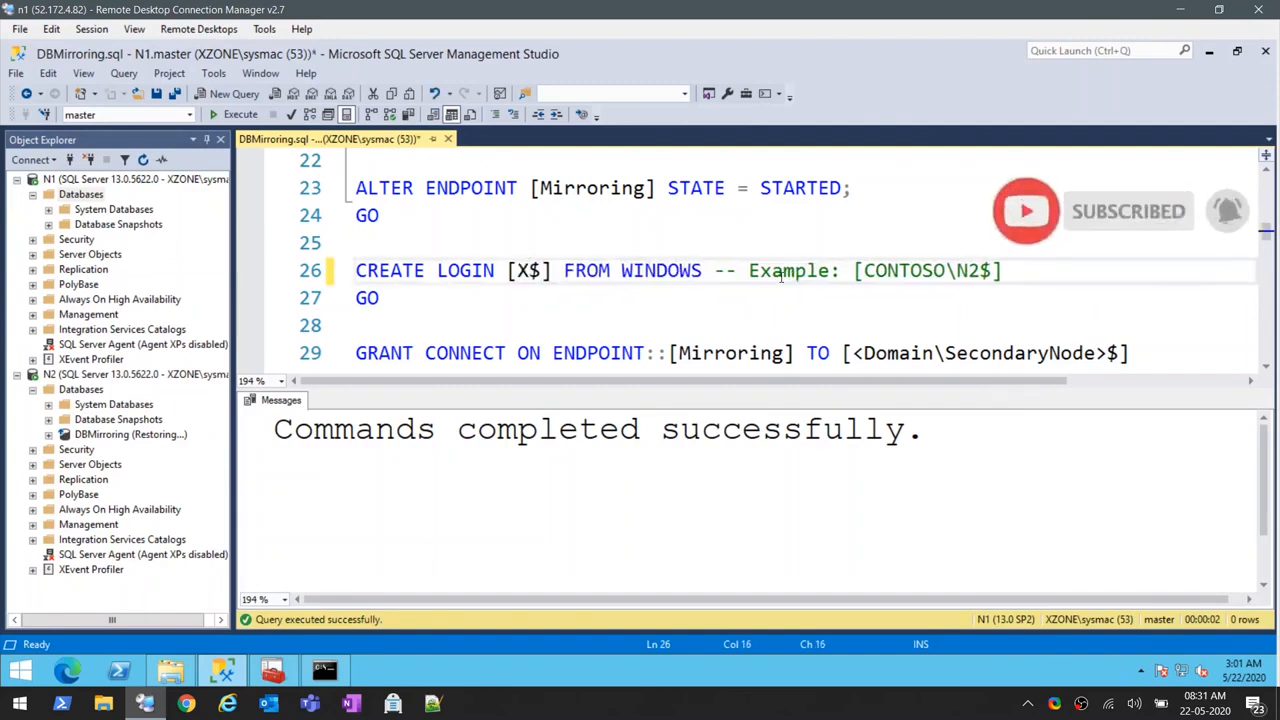
pyautogui.write('\\N')
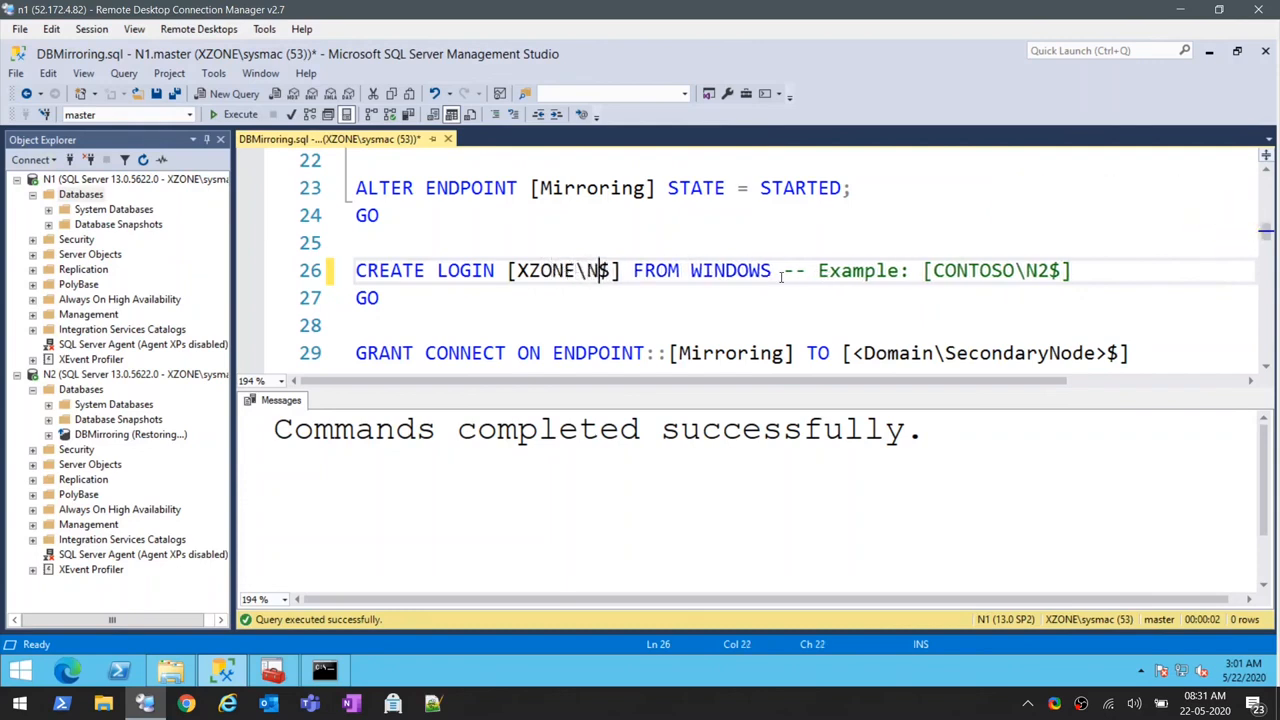
pyautogui.write('2')
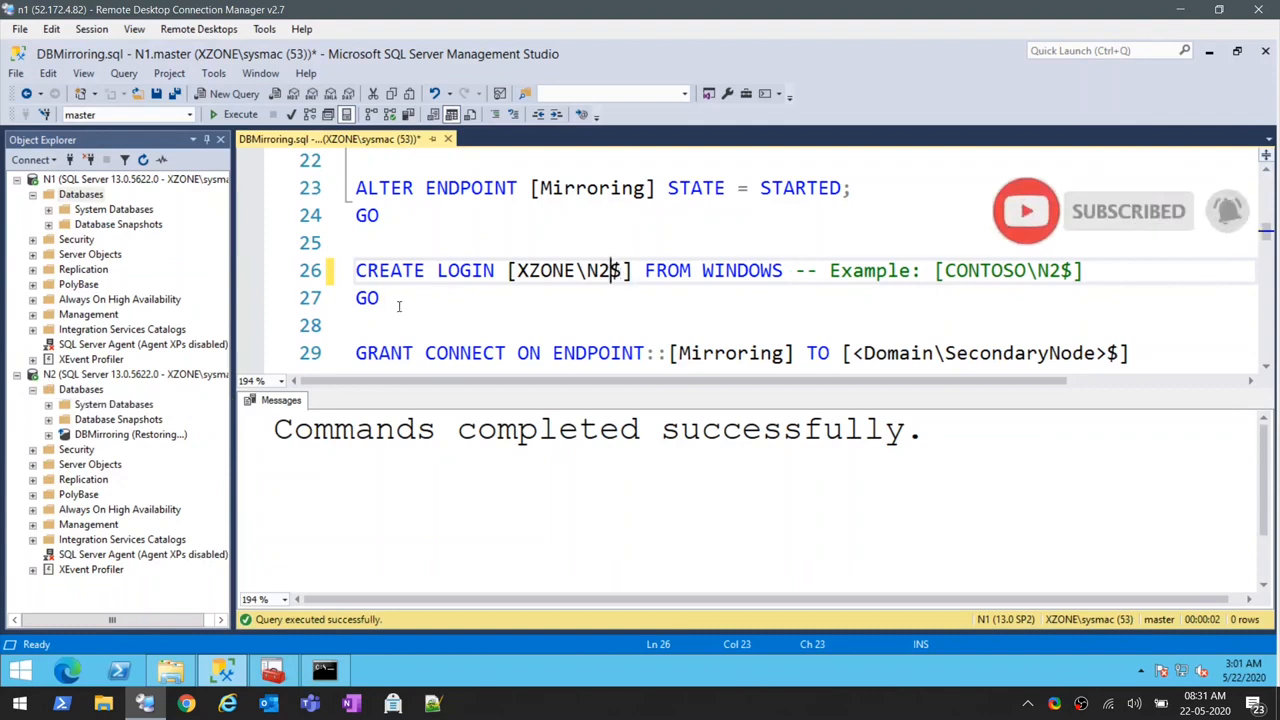
pyautogui.moveTo(388, 298); pyautogui.dragTo(354, 270)
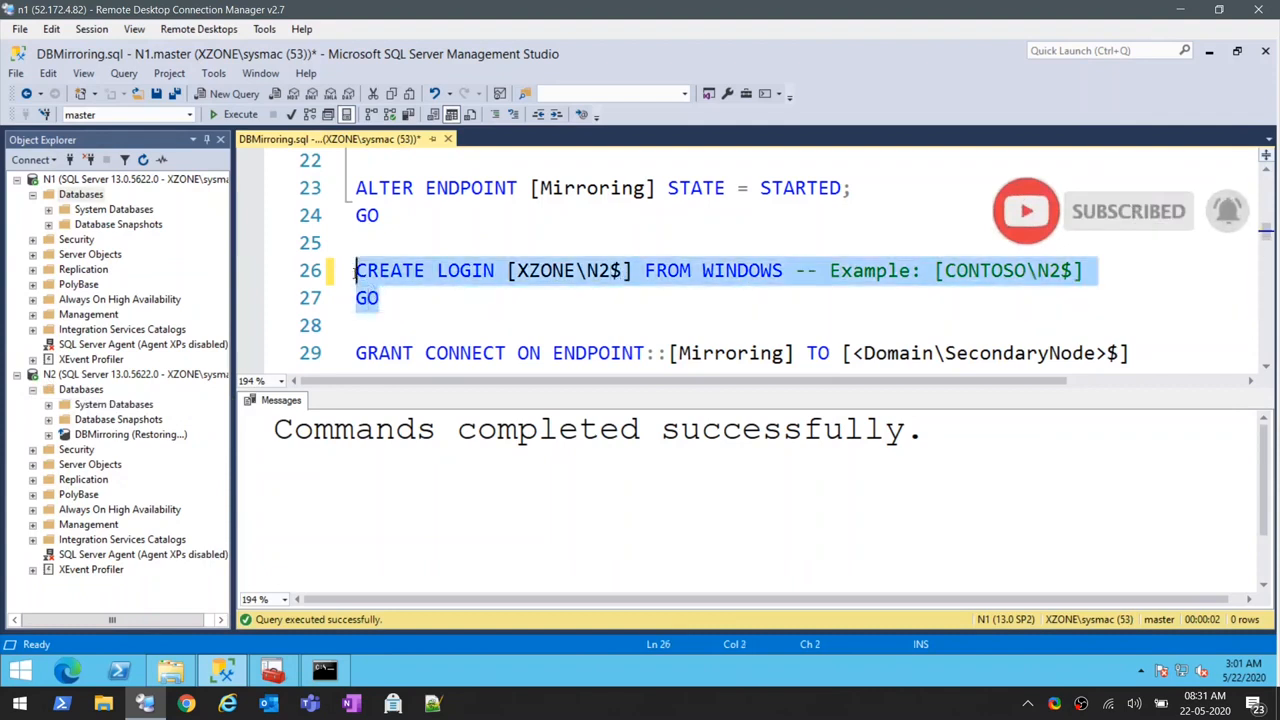
pyautogui.click(220, 120)
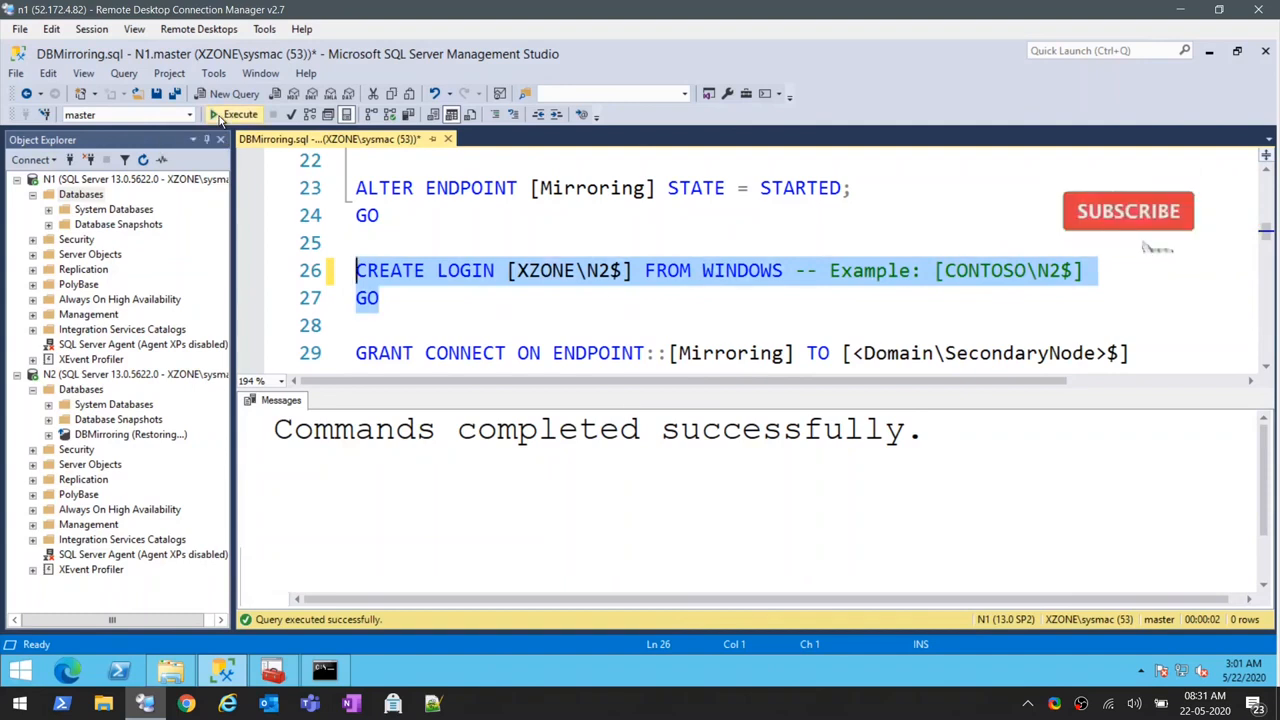
# - Put [XZONE\N2$] as the grantee in the GRANT CONNECT ON ENDPOINT statement and run it on N1
pyautogui.click(558, 298)
pyautogui.moveTo(638, 270); pyautogui.dragTo(507, 271)
pyautogui.hotkey('ctrl', 'c')
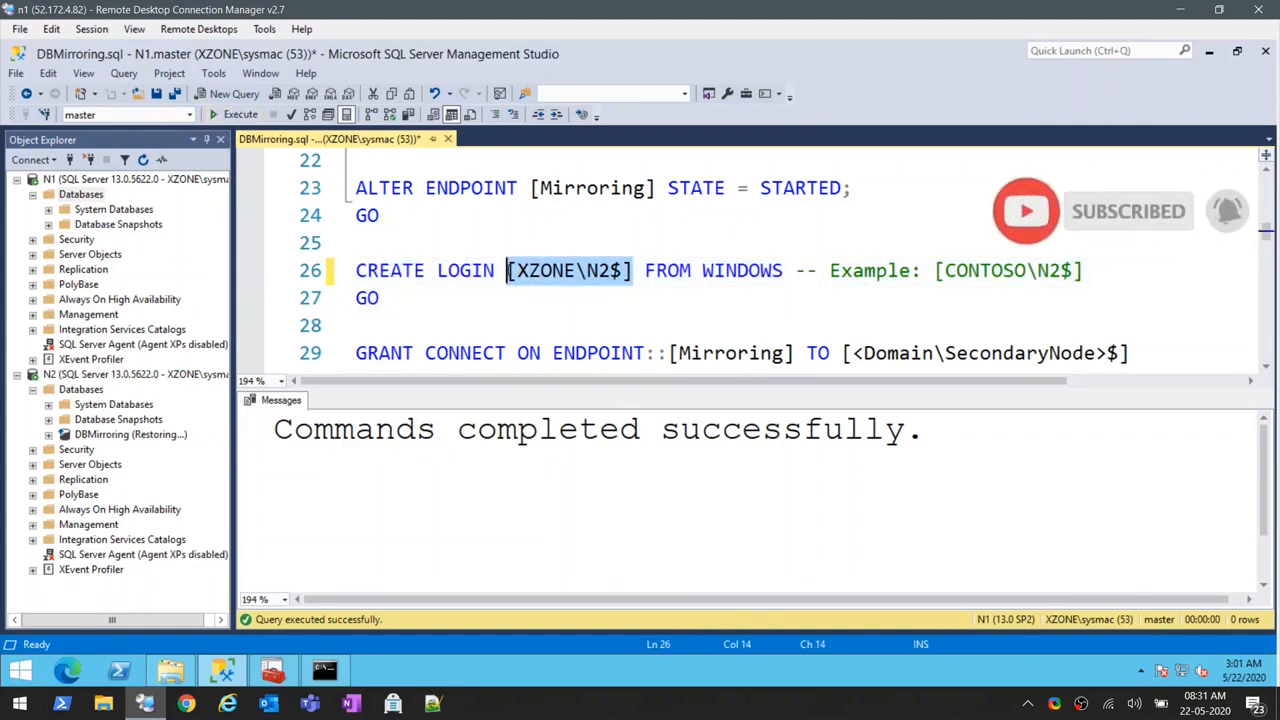
pyautogui.moveTo(1156, 350); pyautogui.dragTo(842, 352)
pyautogui.hotkey('ctrl', 'v')
pyautogui.scroll(-2, 466, 292)
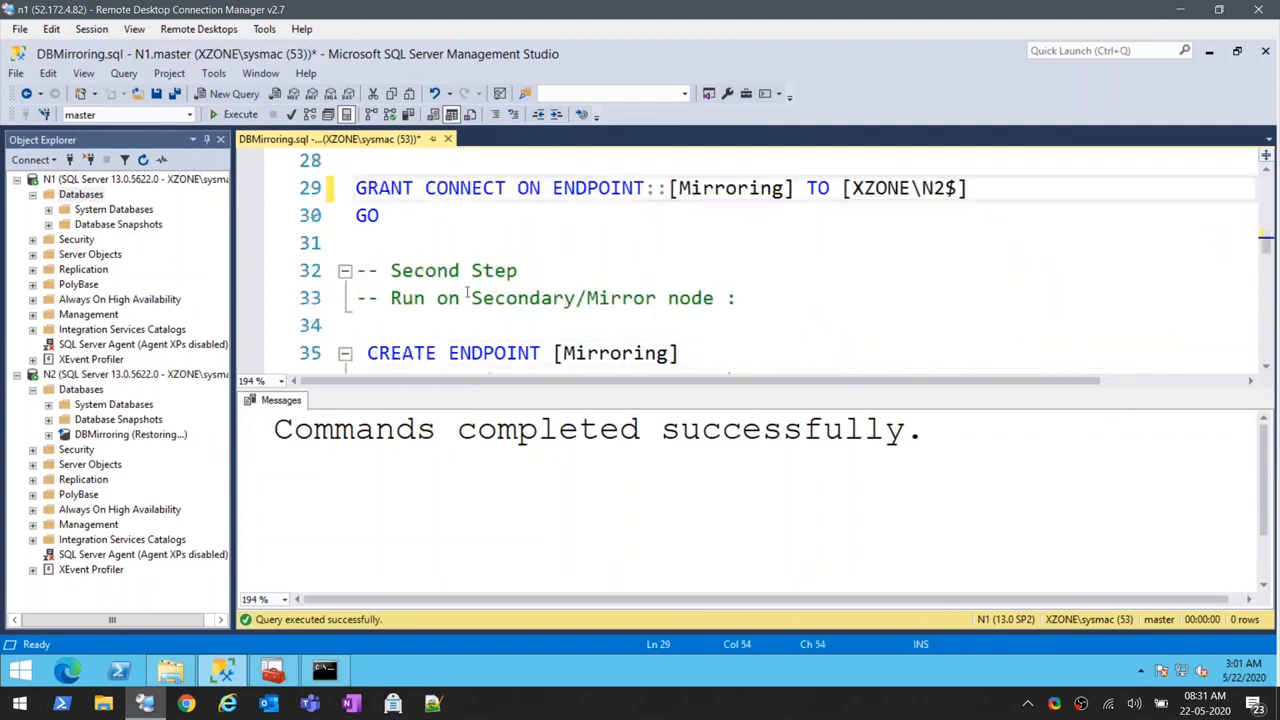
pyautogui.moveTo(401, 221); pyautogui.dragTo(355, 188)
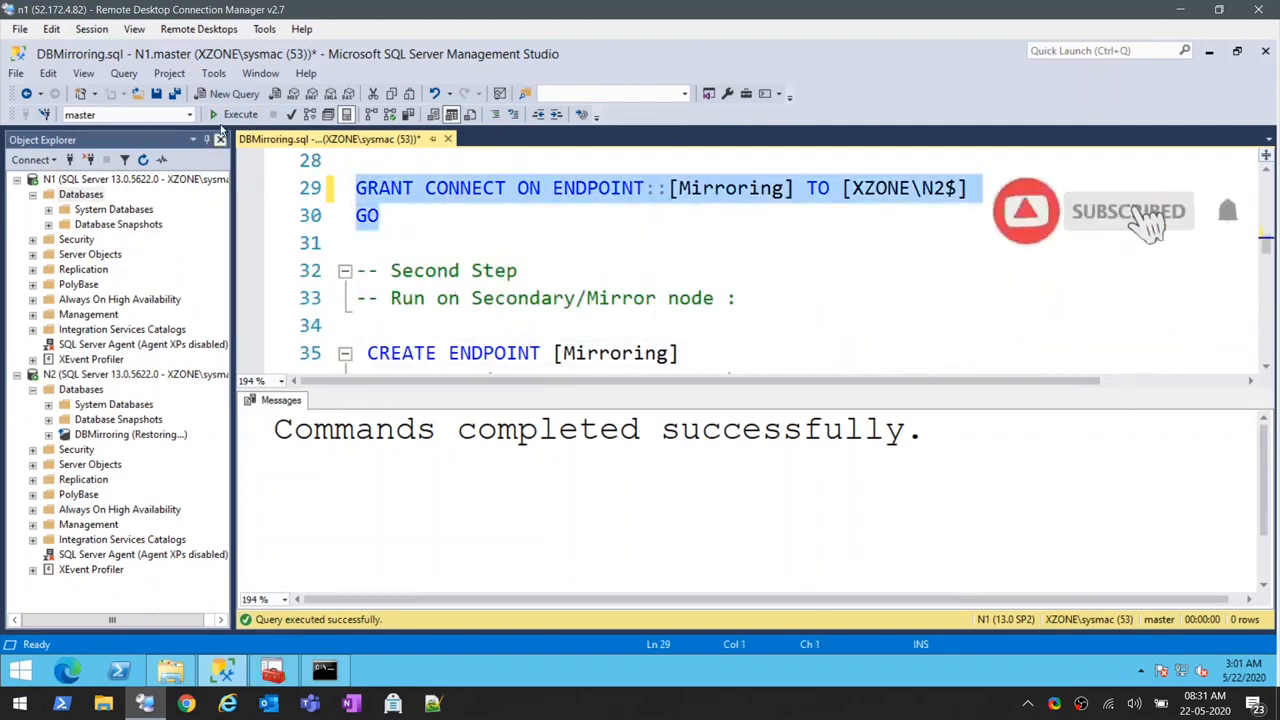
pyautogui.click(222, 118)
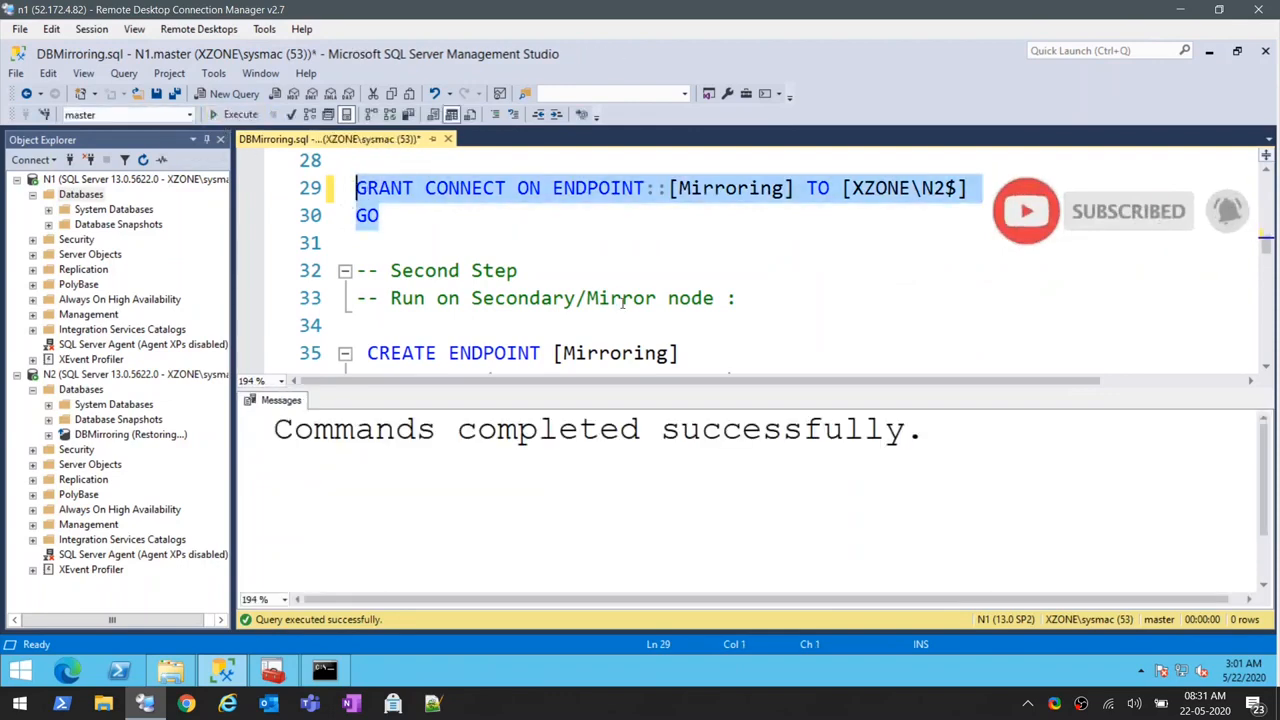
# - Copy the Second Step statements for the mirror node into a new query connected to N2
pyautogui.scroll(-1, 622, 302)
pyautogui.moveTo(366, 271); pyautogui.dragTo(416, 352)
pyautogui.scroll(-2, 426, 330)
pyautogui.scroll(-1, 428, 335)
pyautogui.scroll(-1, 427, 333)
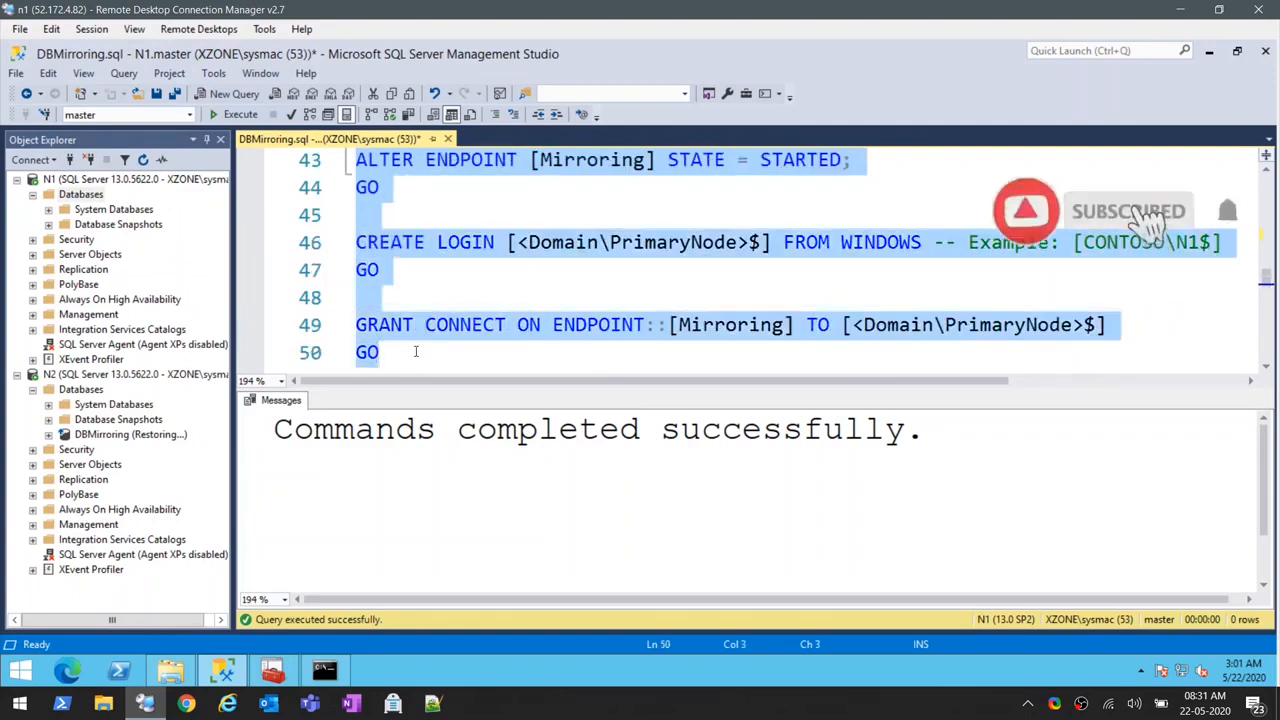
pyautogui.click(130, 374)
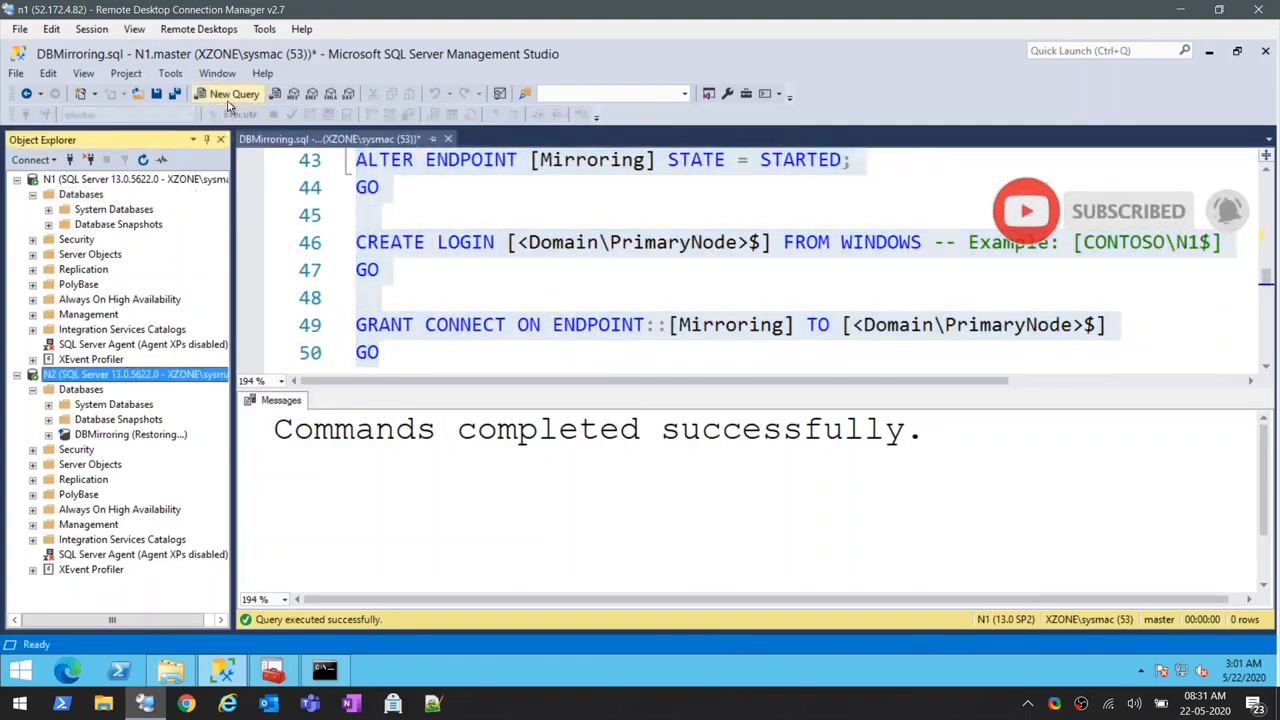
pyautogui.hotkey('ctrl', 'n')
pyautogui.hotkey('ctrl', 'v')
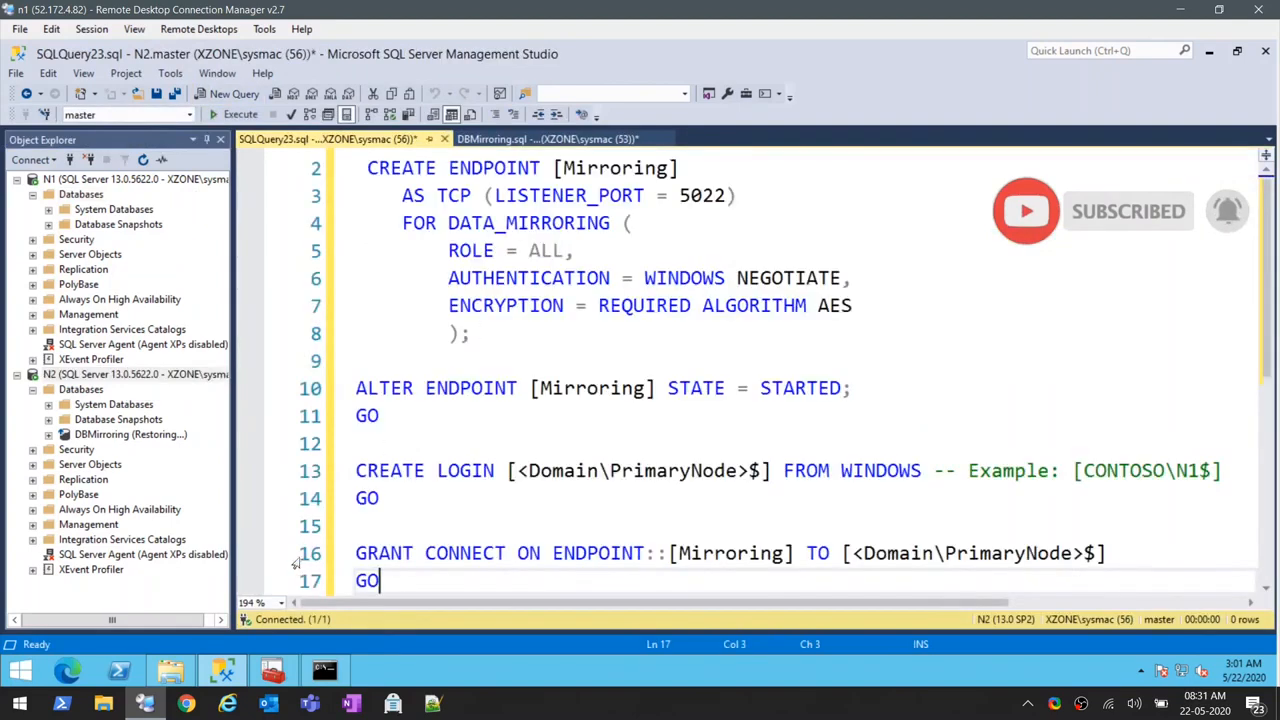
pyautogui.scroll(1, 466, 371)
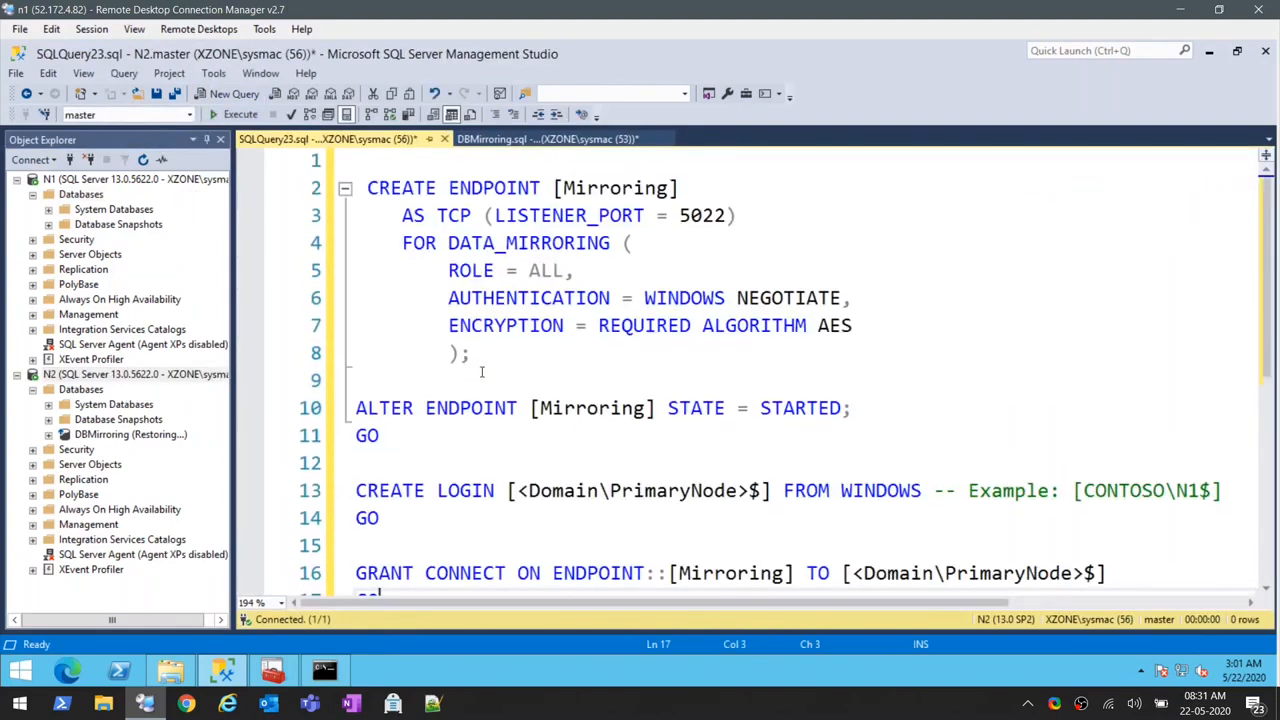
# - Delete the existing Mirroring endpoint from the Database Mirroring endpoints under N2's Server Objects
pyautogui.moveTo(482, 360); pyautogui.dragTo(357, 188)
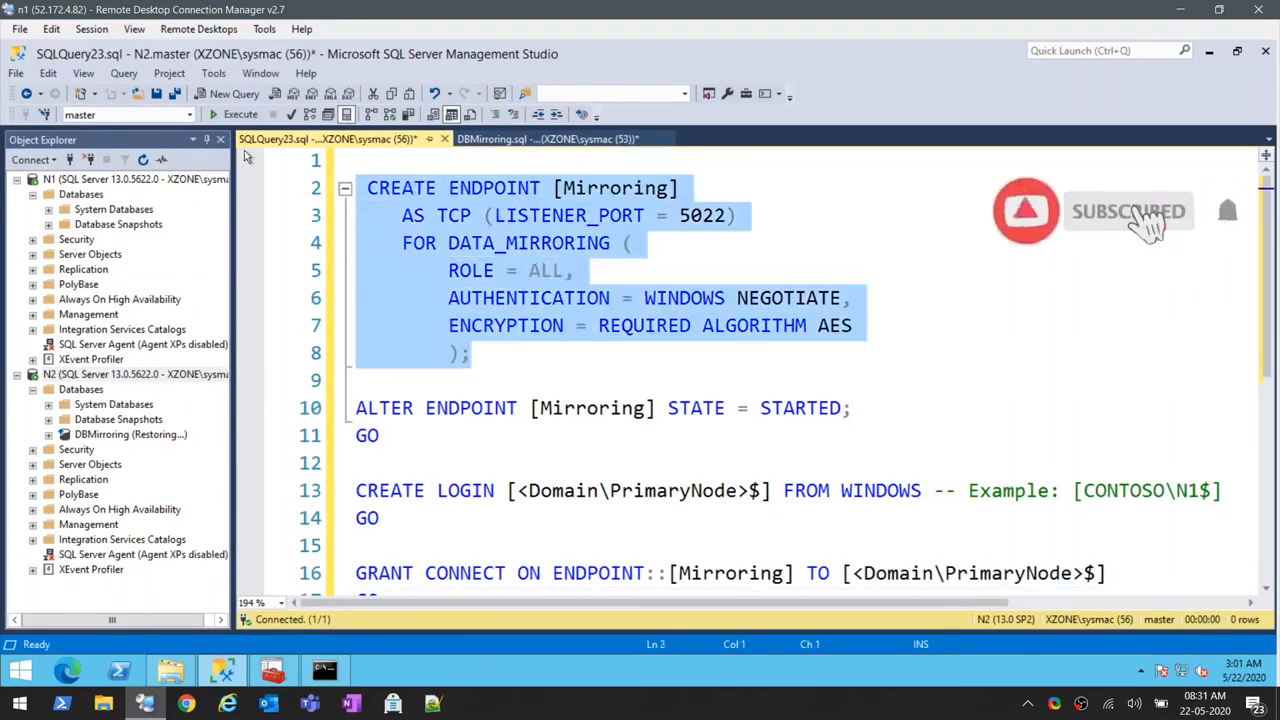
pyautogui.click(33, 464)
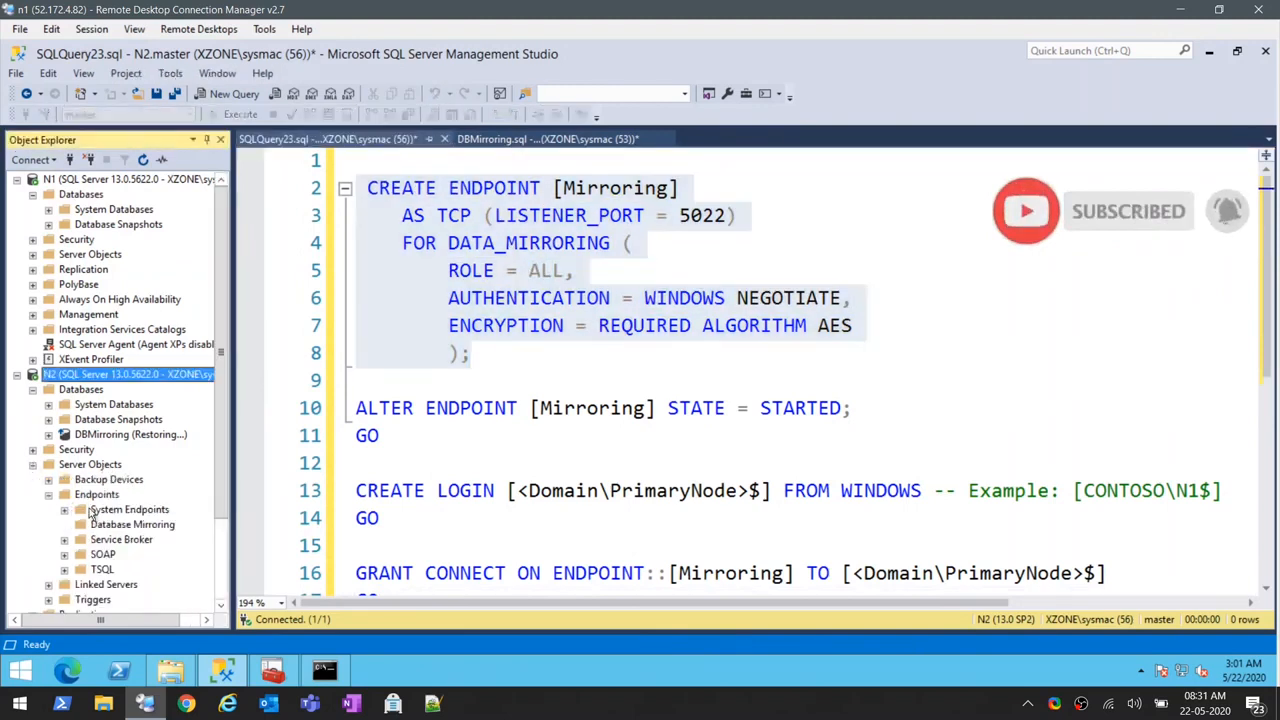
pyautogui.click(101, 526)
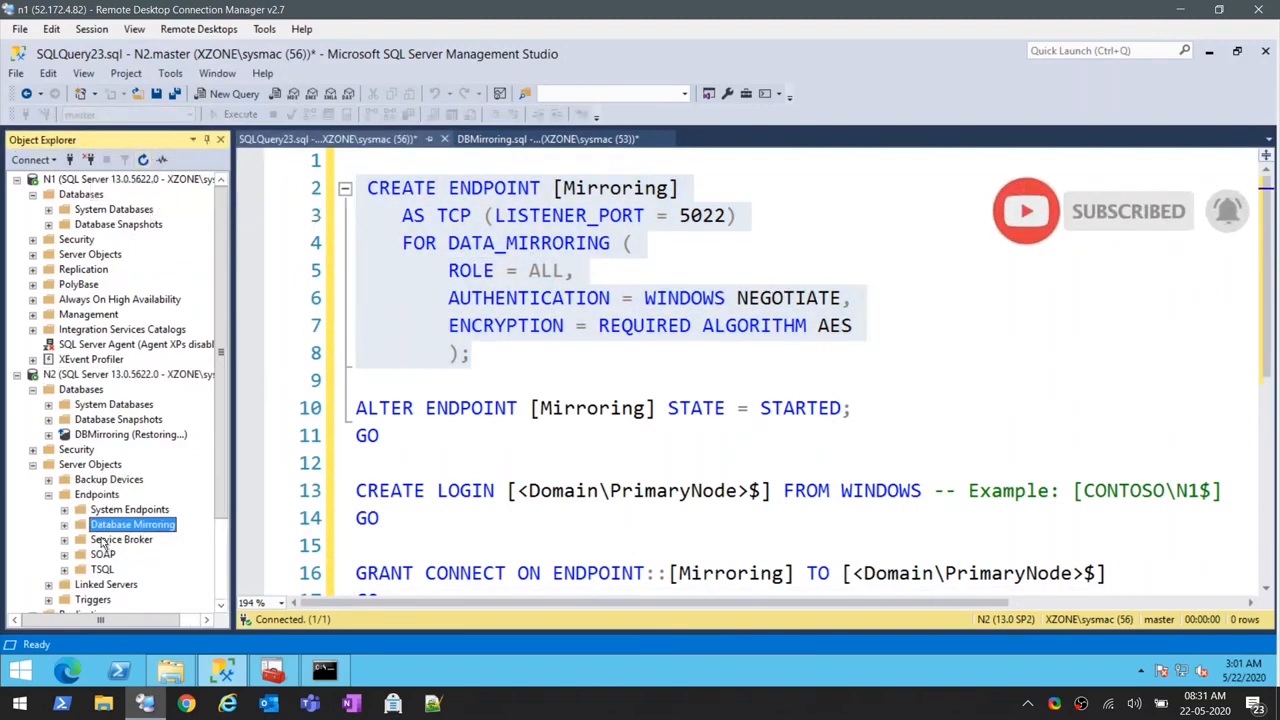
pyautogui.click(65, 525)
pyautogui.rightClick(125, 540)
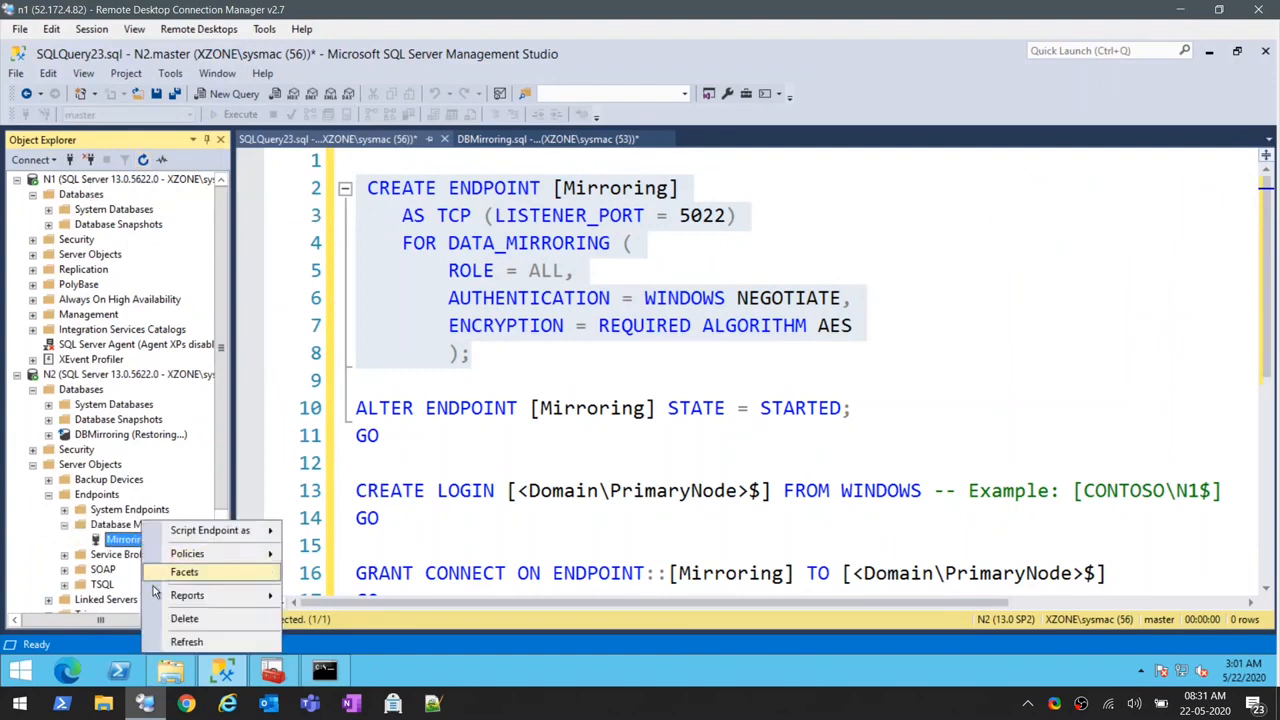
pyautogui.click(183, 619)
pyautogui.click(815, 587)
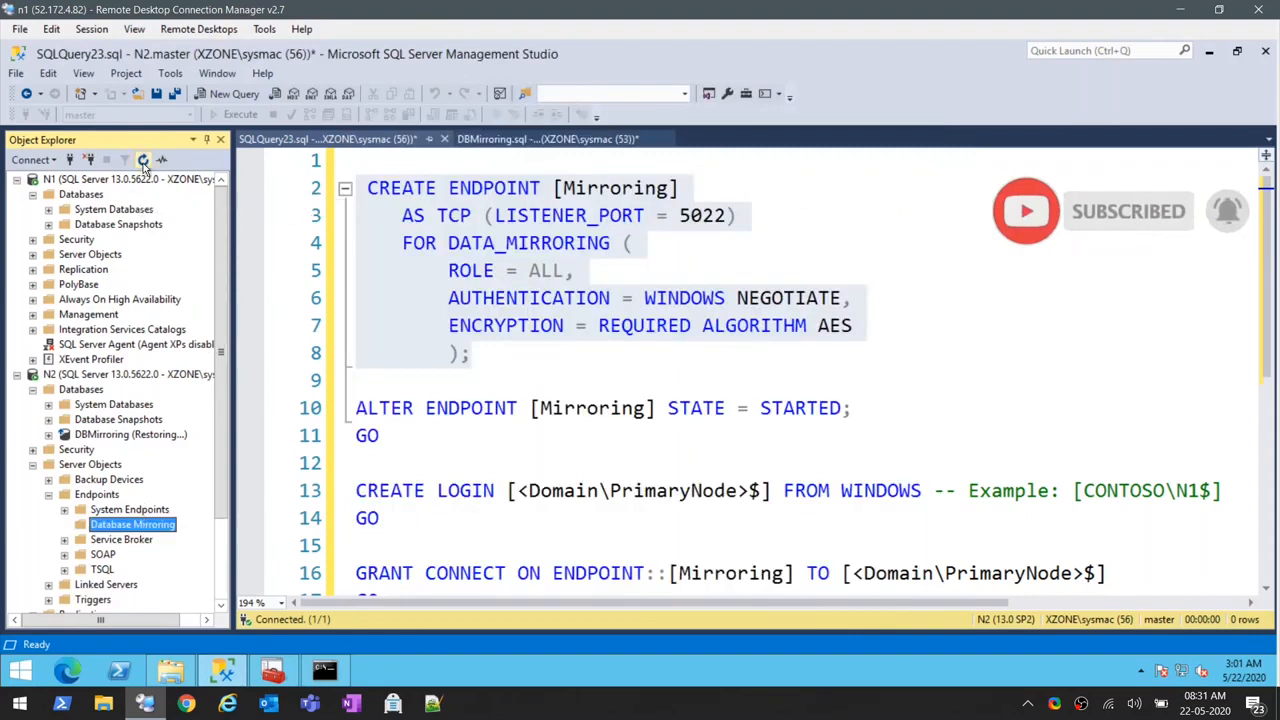
# - Run the CREATE ENDPOINT [Mirroring] statement with listener port 5022 on N2
pyautogui.click(509, 377)
pyautogui.moveTo(433, 290); pyautogui.dragTo(357, 162)
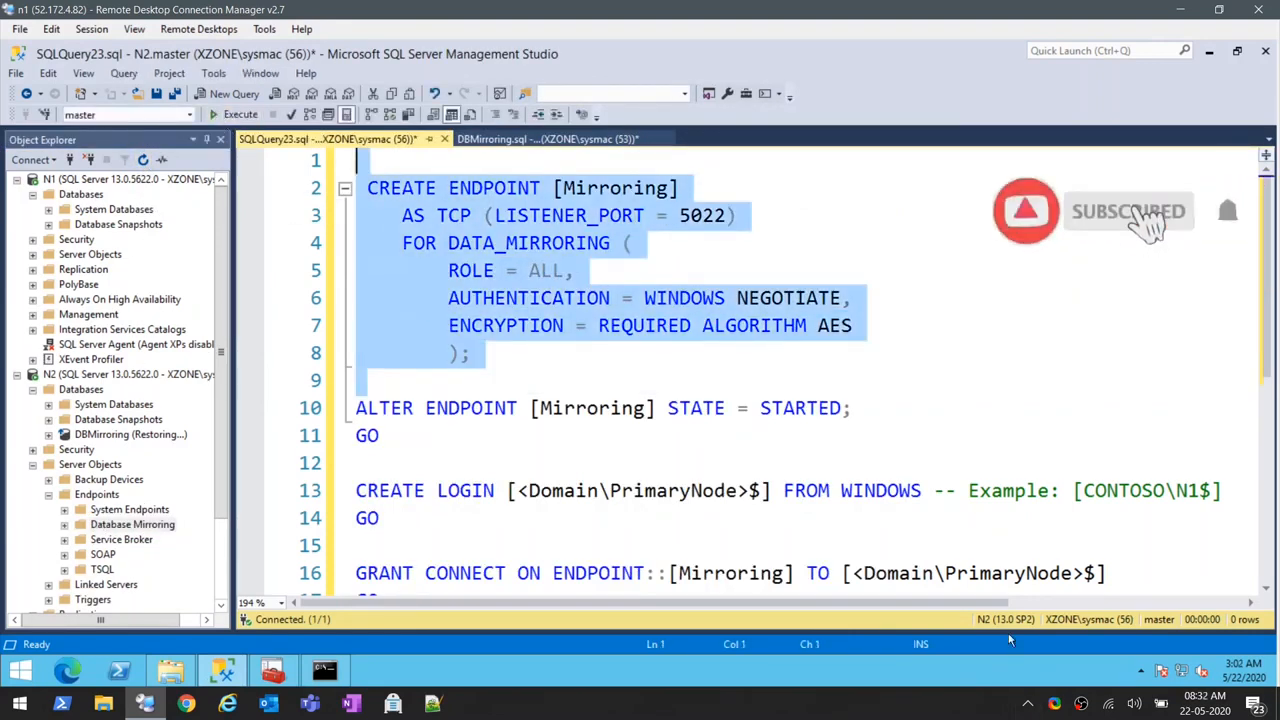
pyautogui.click(234, 114)
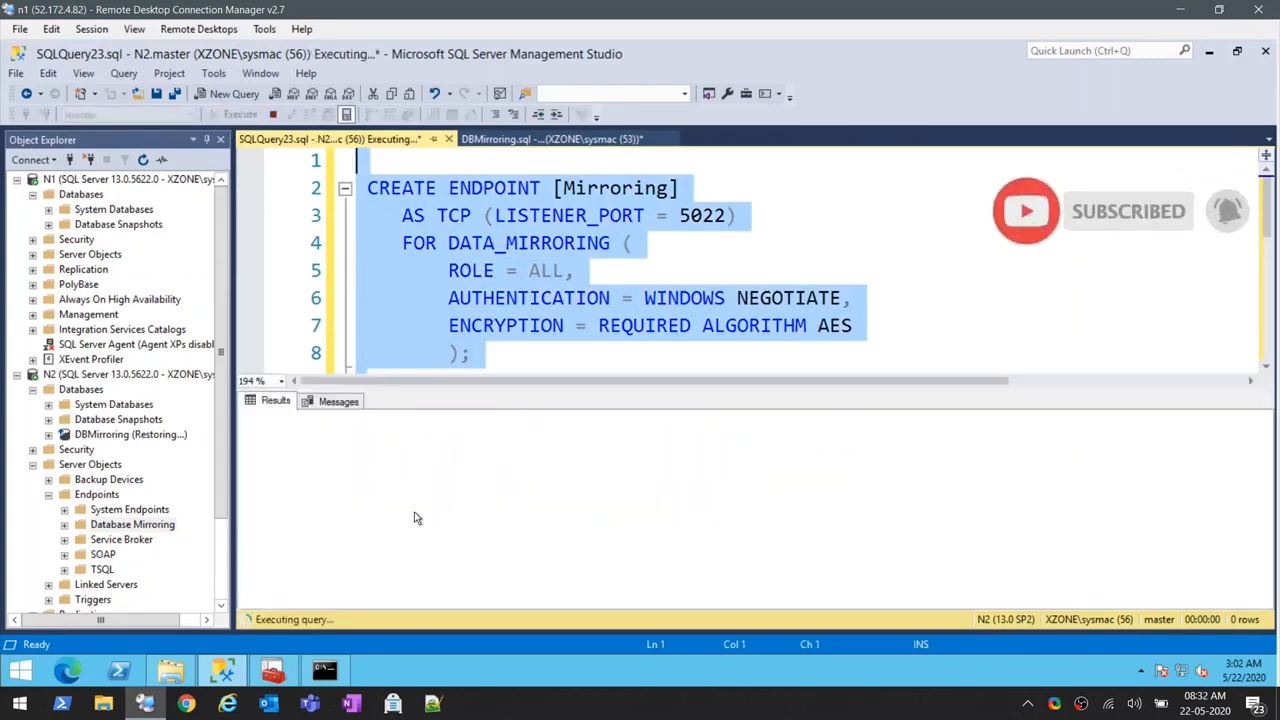
pyautogui.moveTo(559, 389); pyautogui.dragTo(571, 466)
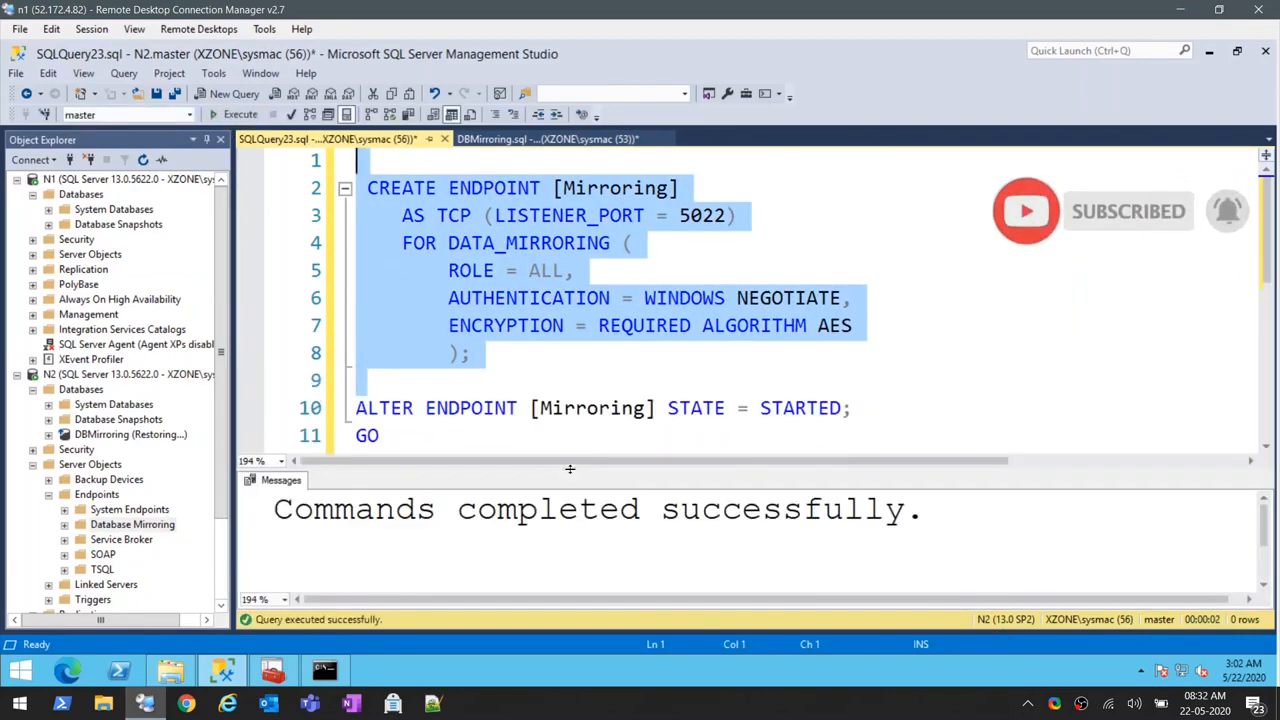
# - Start the mirroring endpoint on N2 by running ALTER ENDPOINT [Mirroring] STATE = STARTED with its GO
pyautogui.scroll(-1, 469, 434)
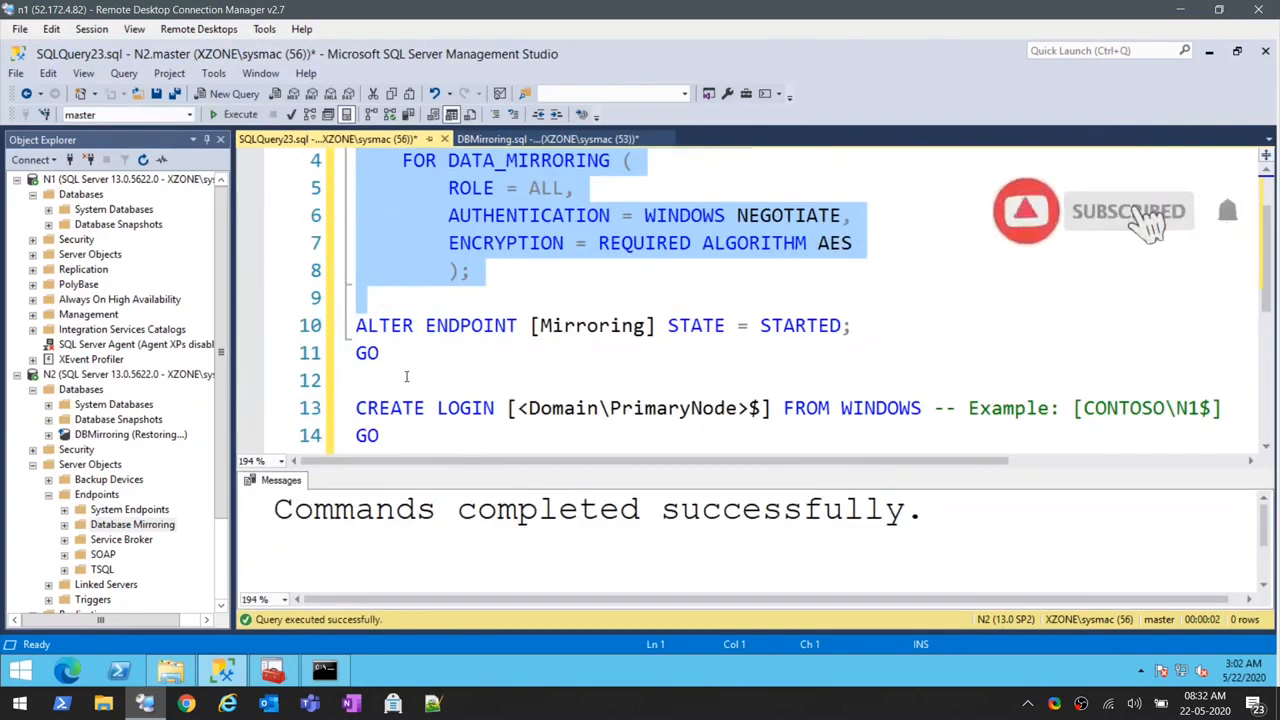
pyautogui.moveTo(408, 377); pyautogui.dragTo(325, 335)
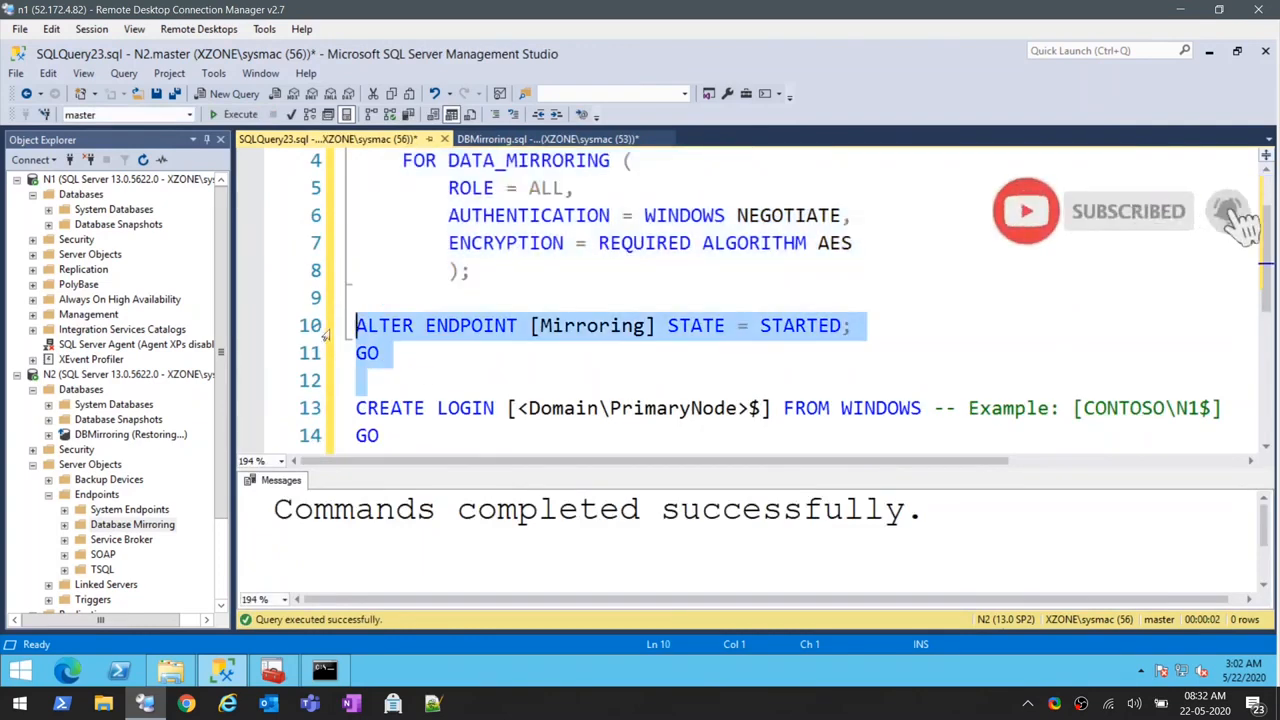
pyautogui.click(236, 114)
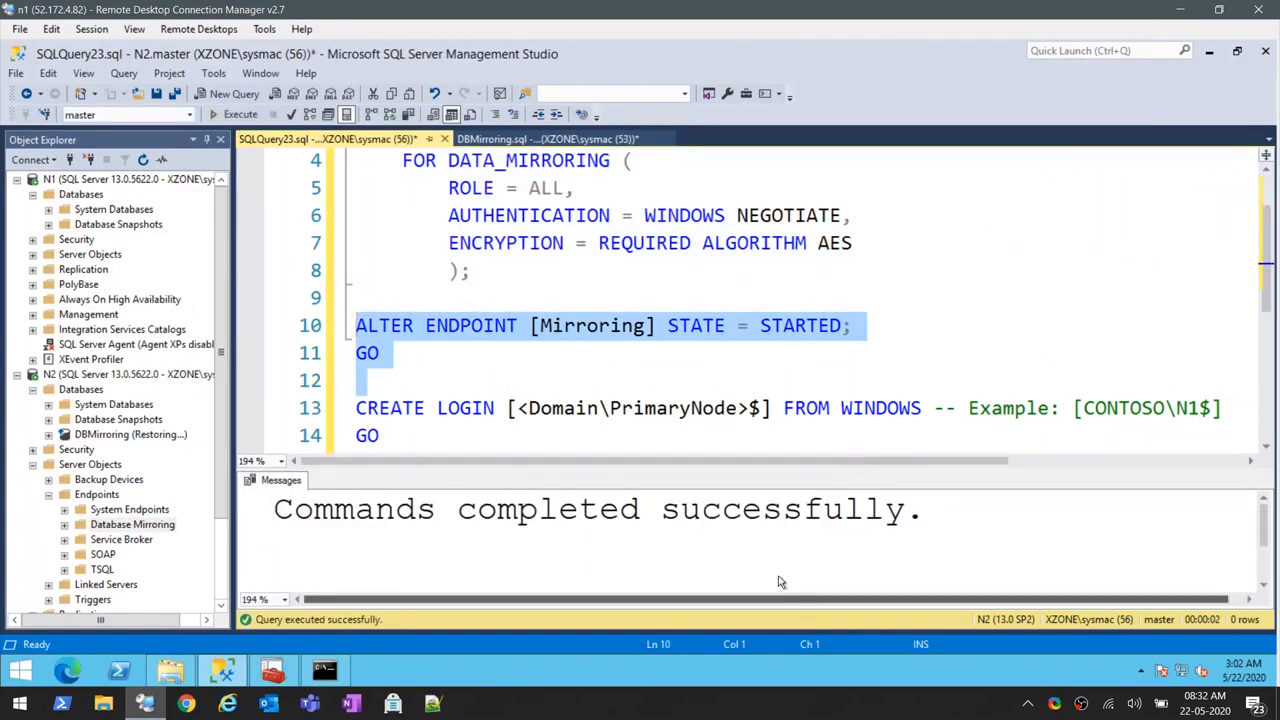
# - Replace the primary node placeholder in CREATE LOGIN with XZONE\N1 and run the statement on N2
pyautogui.click(517, 409)
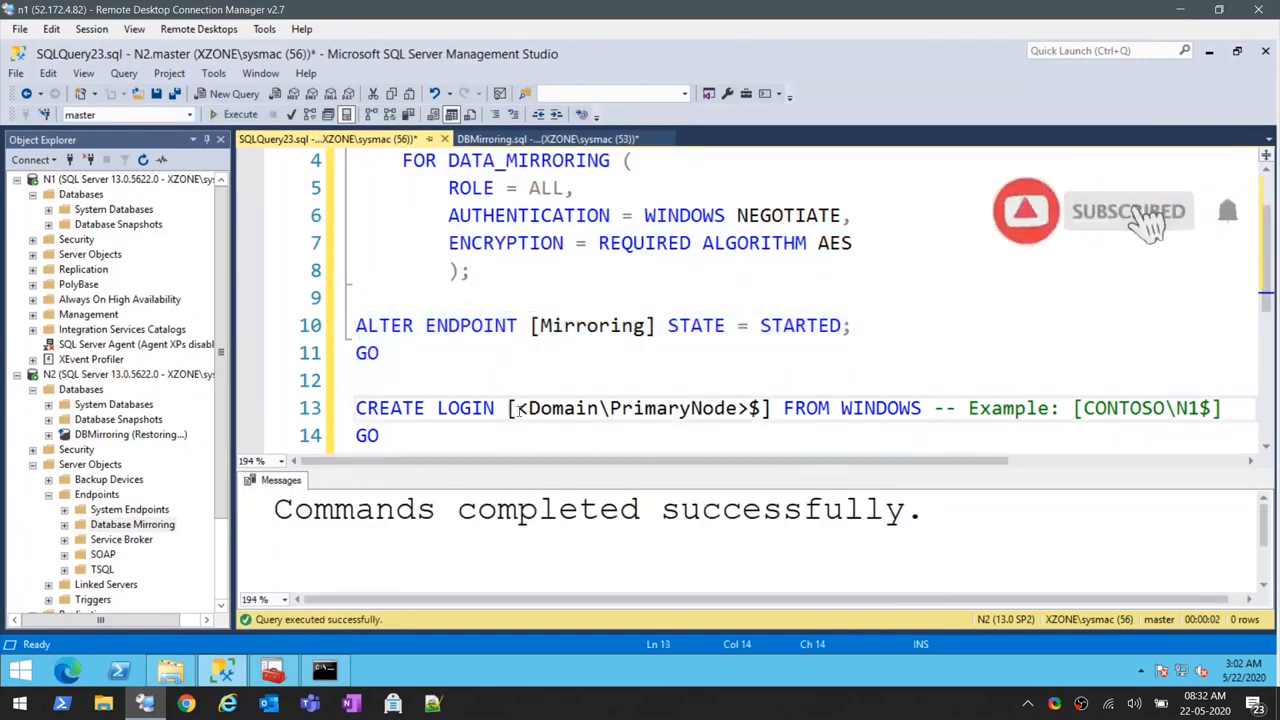
pyautogui.moveTo(517, 409); pyautogui.dragTo(741, 409)
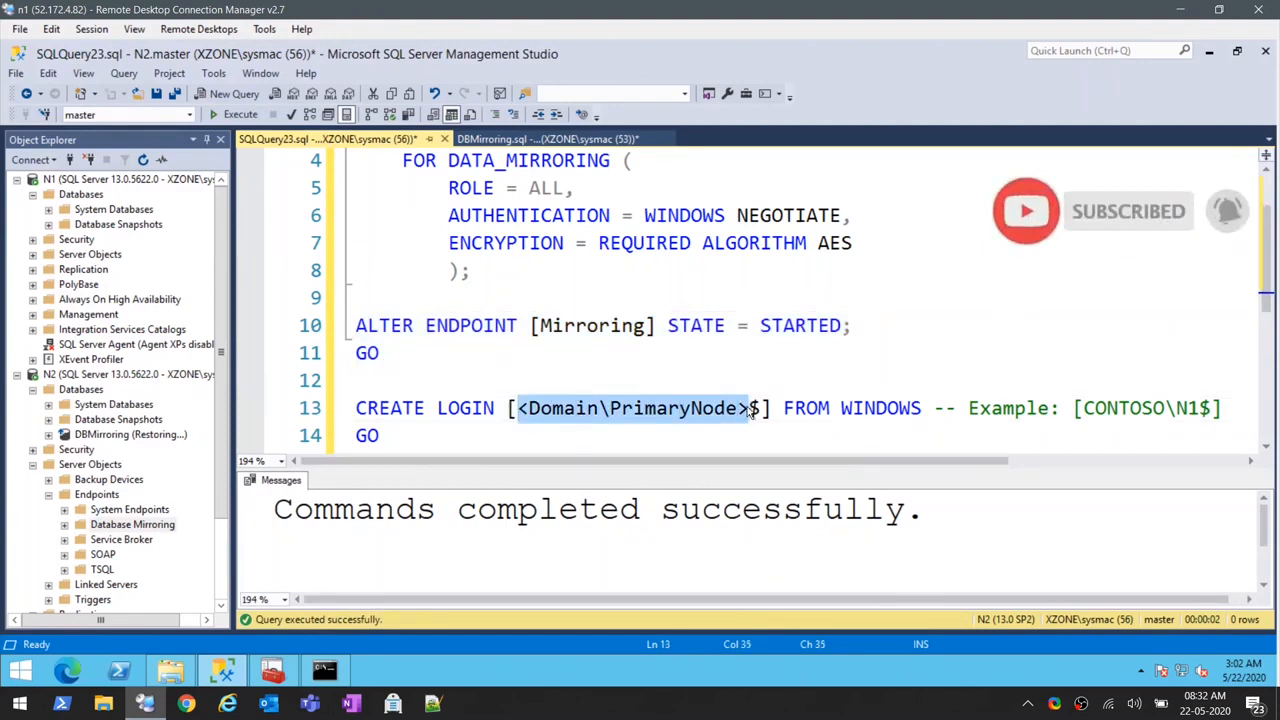
pyautogui.press('Delete')
pyautogui.write('XZONE\\')
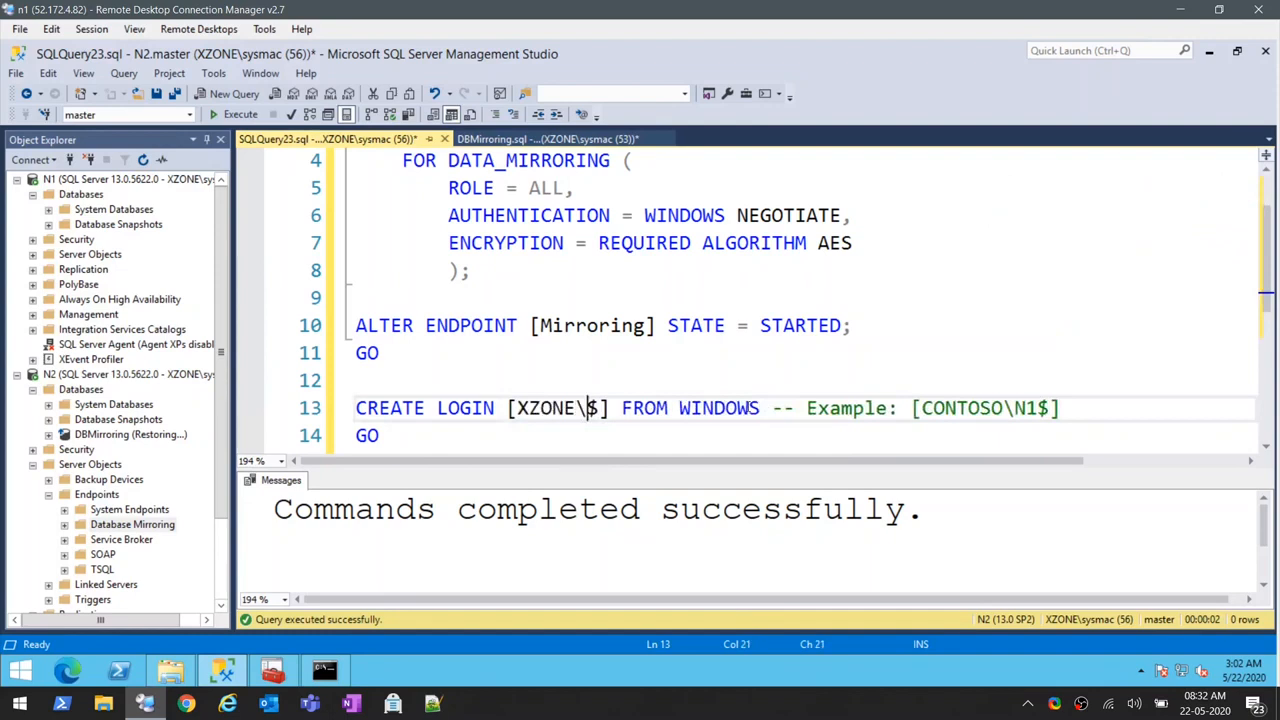
pyautogui.write('N1')
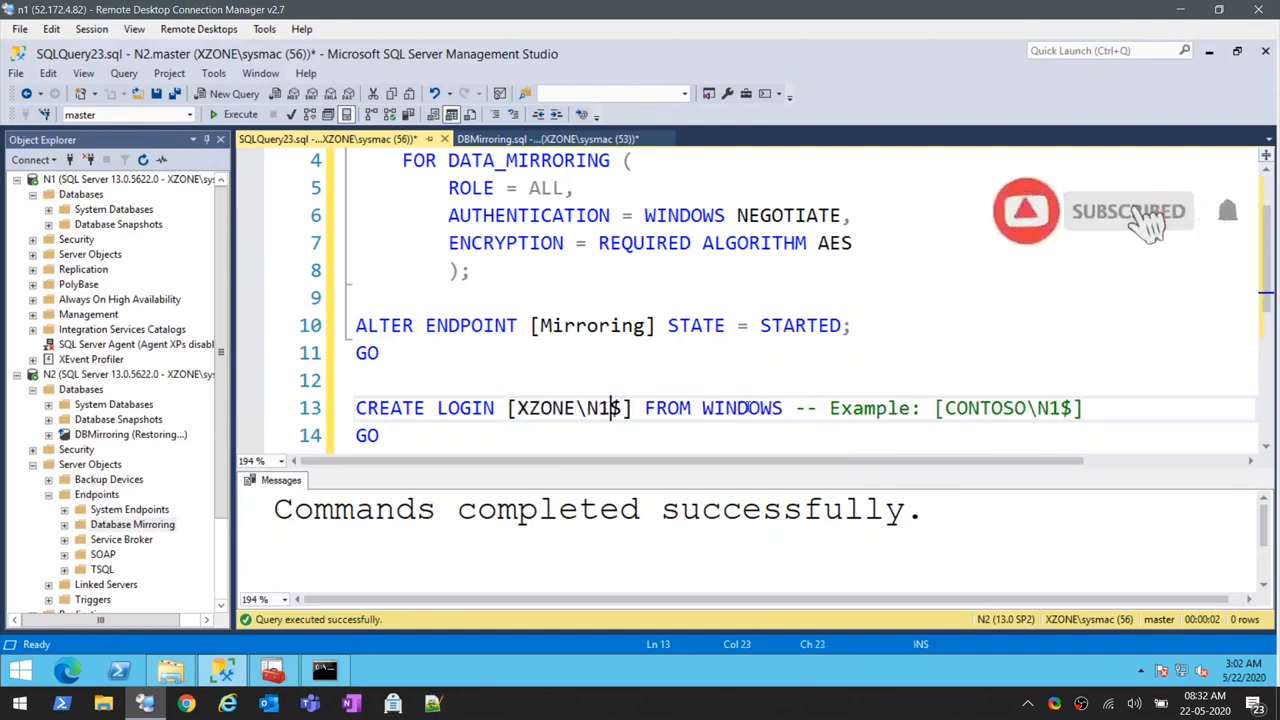
pyautogui.scroll(-1, 509, 360)
pyautogui.moveTo(385, 354); pyautogui.dragTo(335, 334)
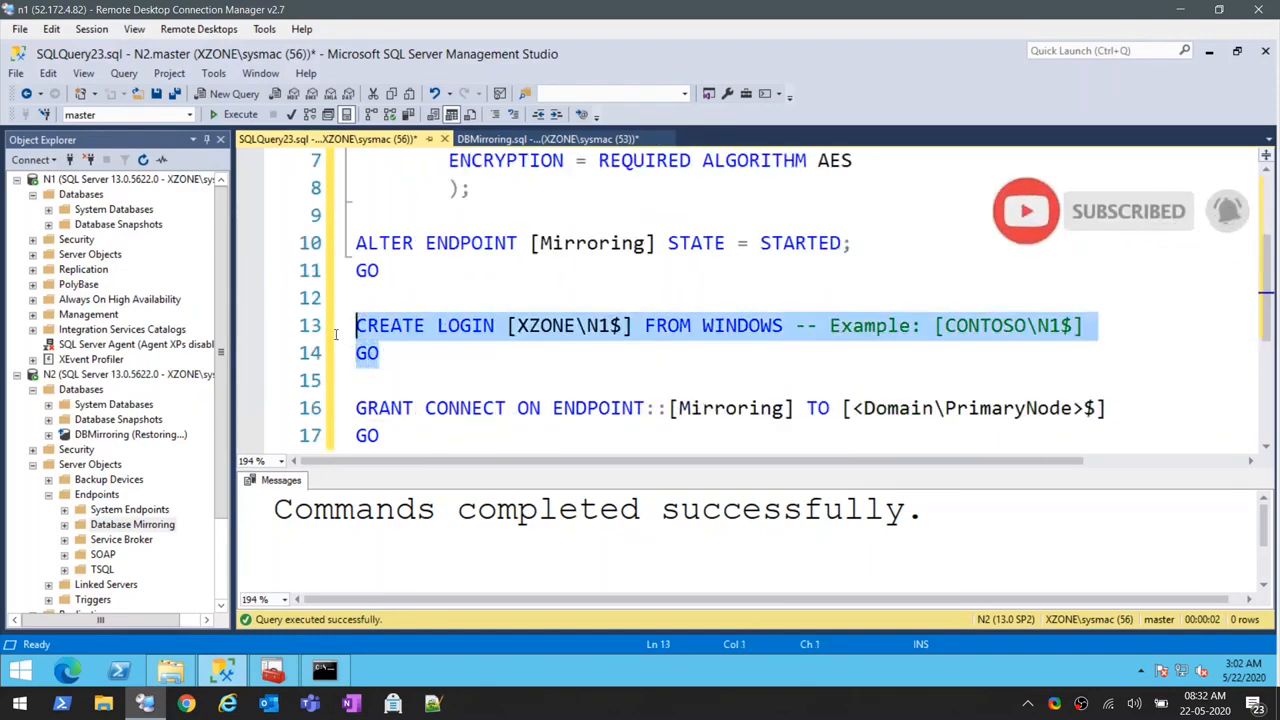
# - Put [XZONE\N1$] as the grantee in the GRANT CONNECT ON ENDPOINT statement and run it on N2
pyautogui.scroll(-1, 418, 347)
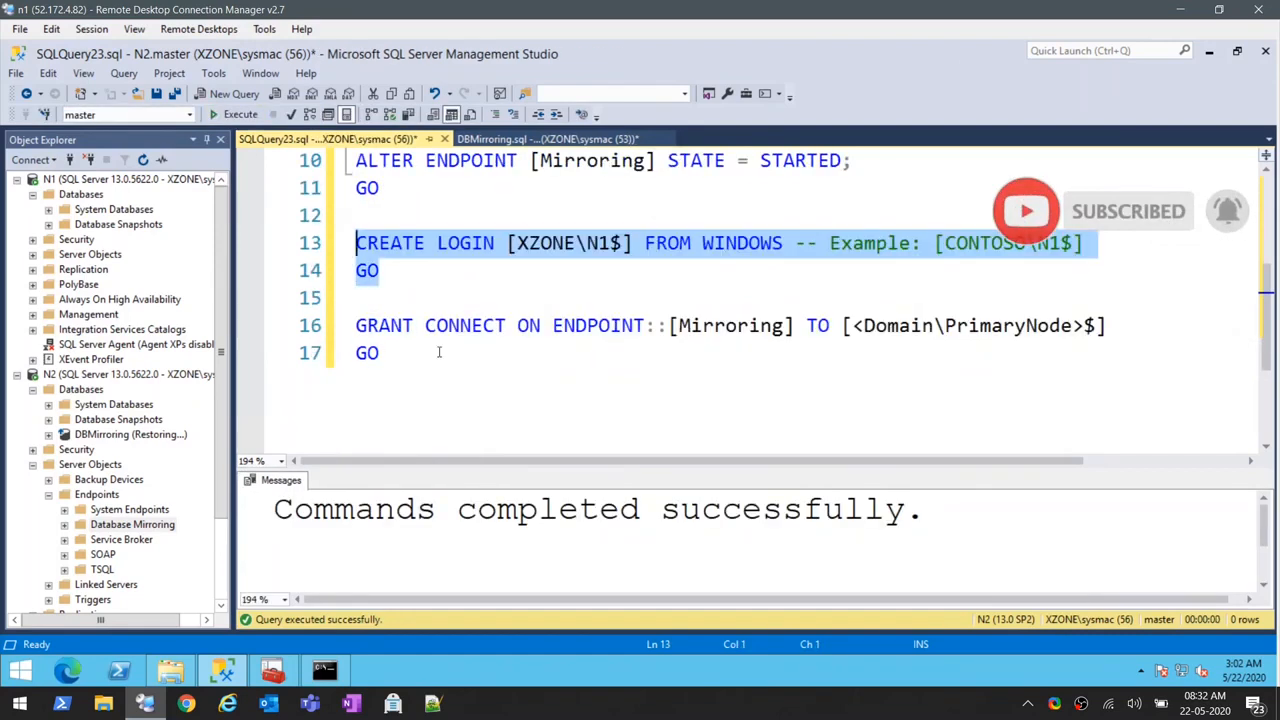
pyautogui.click(643, 245)
pyautogui.moveTo(626, 246); pyautogui.dragTo(508, 245)
pyautogui.hotkey('ctrl', 'c')
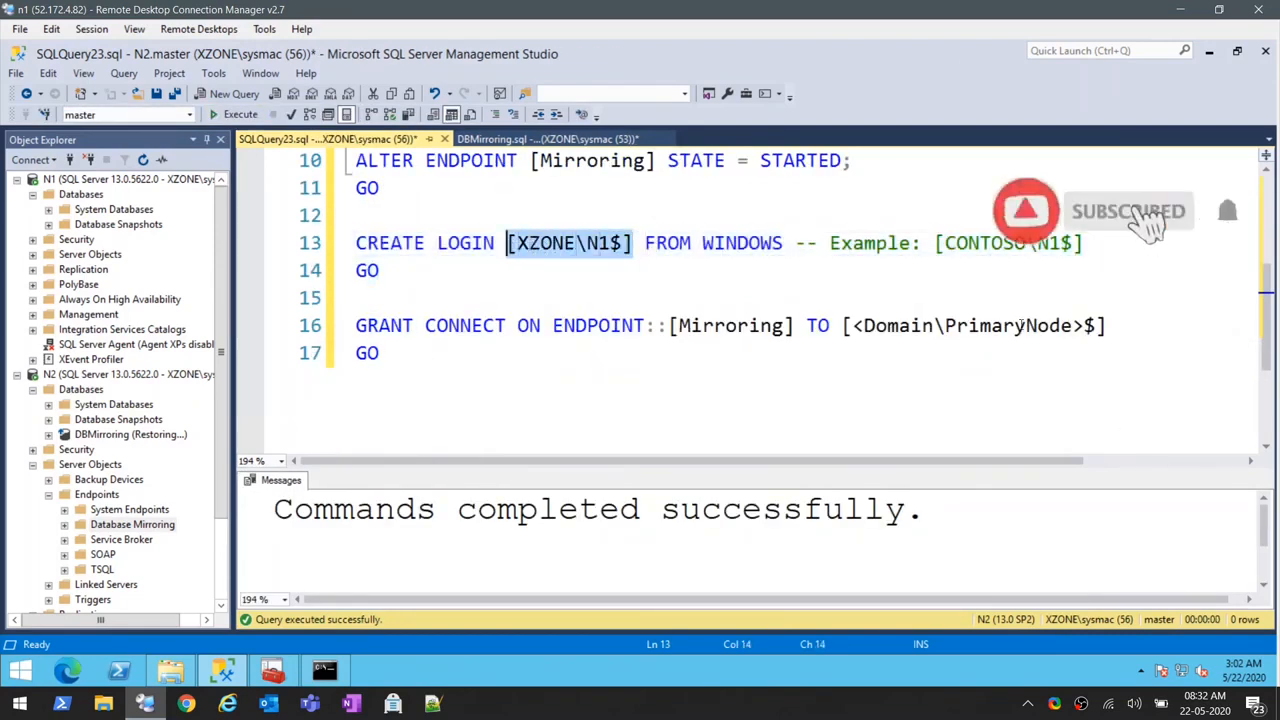
pyautogui.moveTo(1106, 329); pyautogui.dragTo(840, 330)
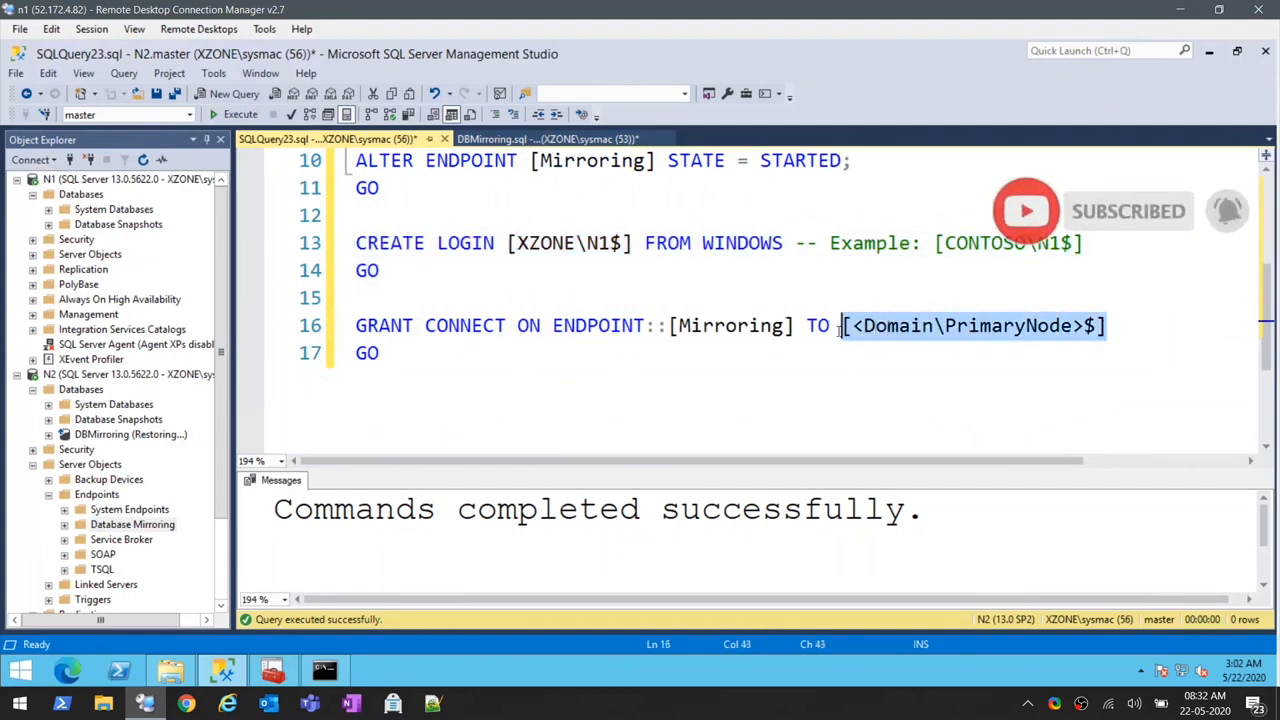
pyautogui.hotkey('ctrl', 'v')
pyautogui.moveTo(400, 354); pyautogui.dragTo(356, 326)
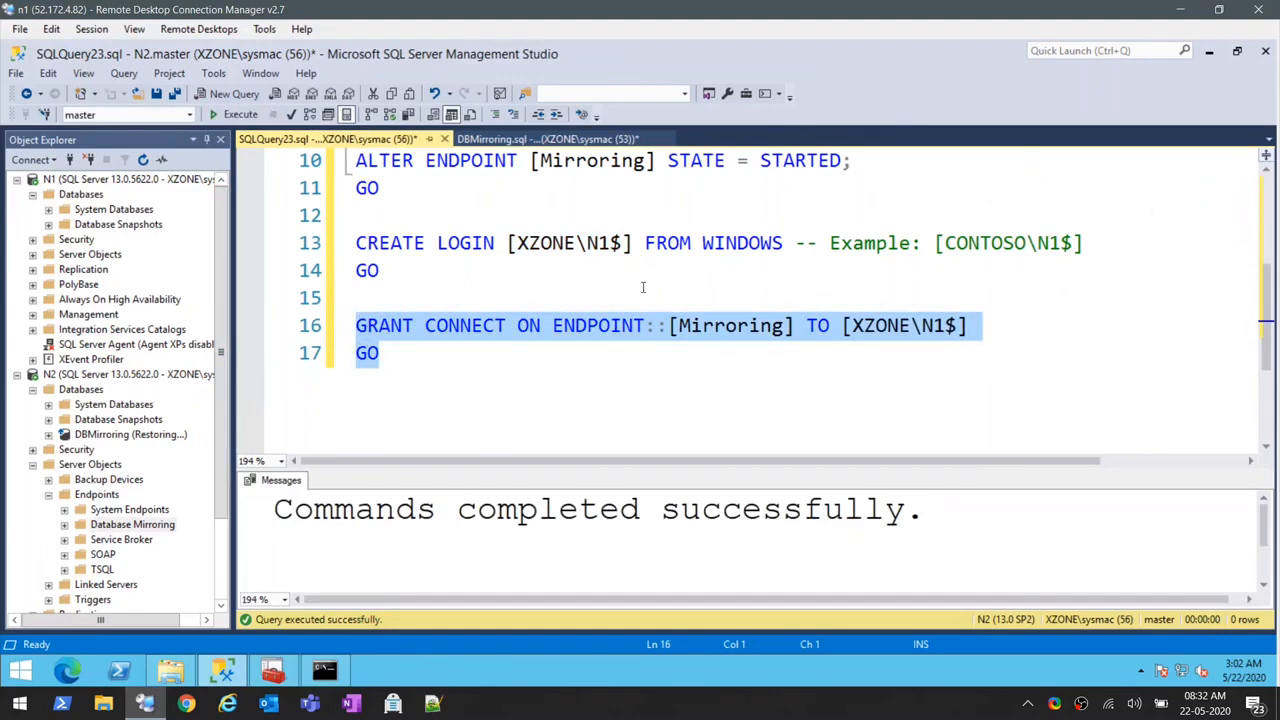
# - Close the N2 query without saving and copy the Fourth Step statements from DBMirroring.sql into a new query connected to N2
pyautogui.click(444, 139)
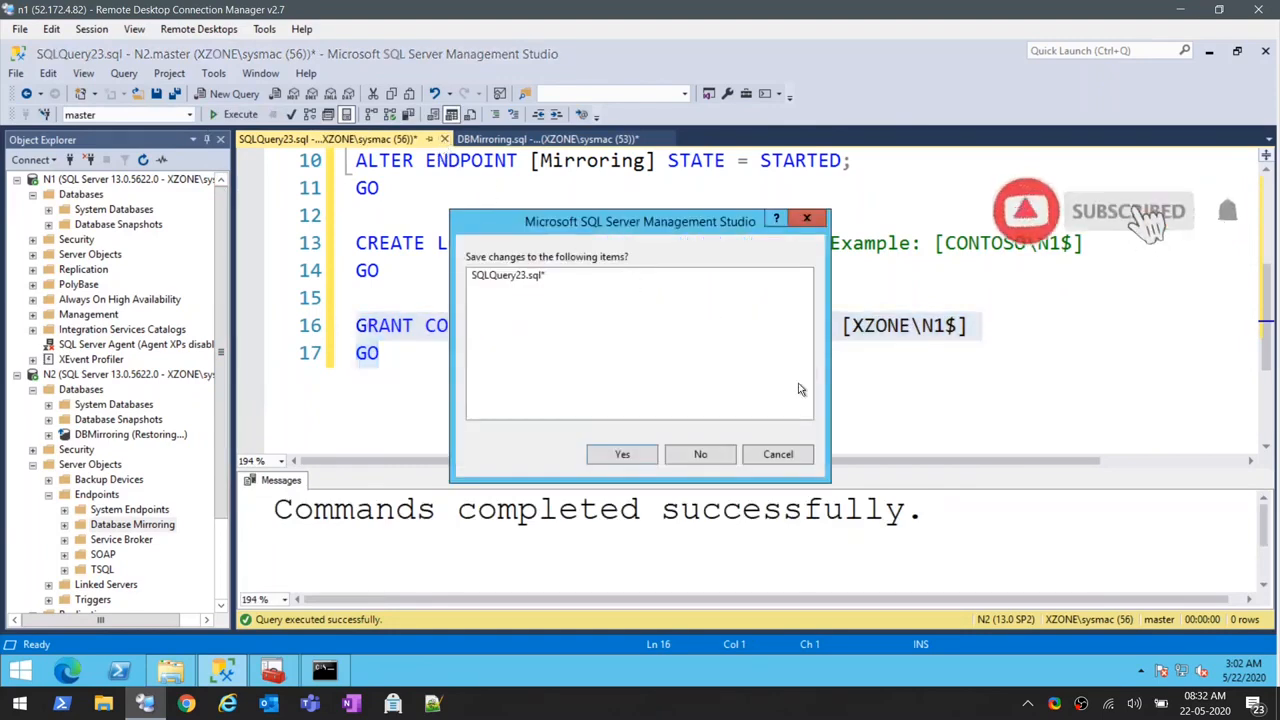
pyautogui.click(714, 456)
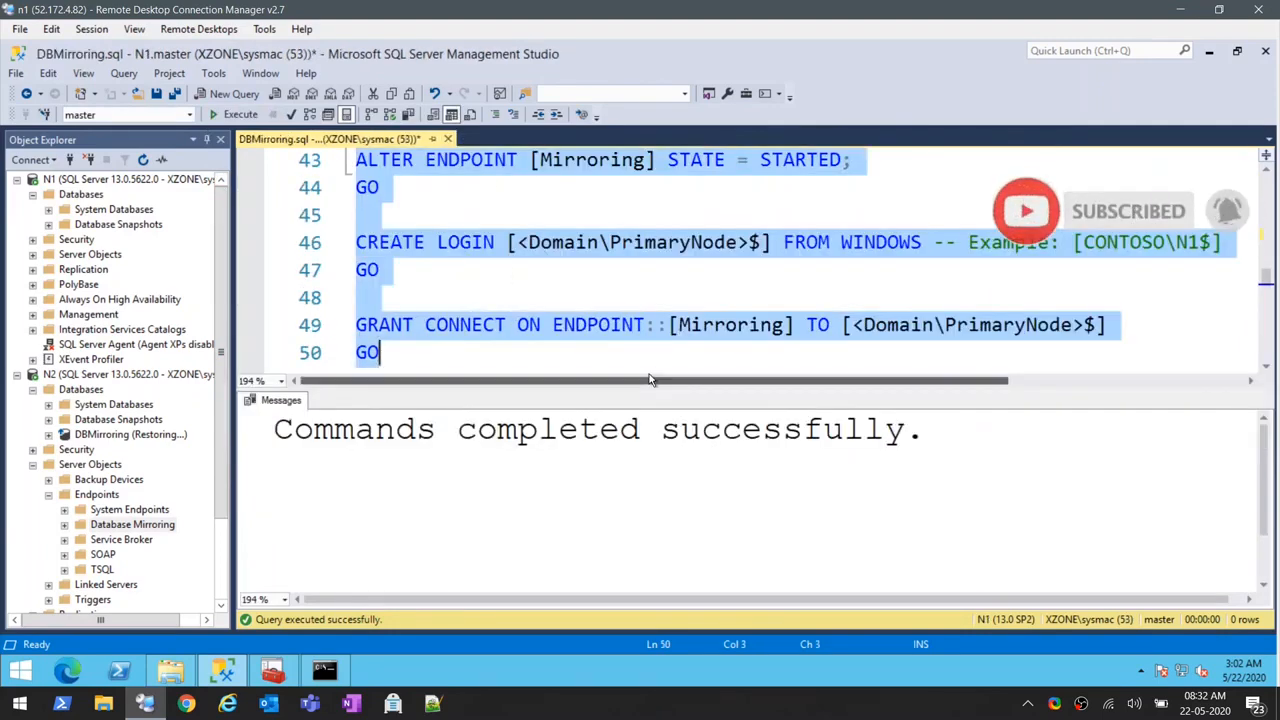
pyautogui.scroll(-3, 650, 380)
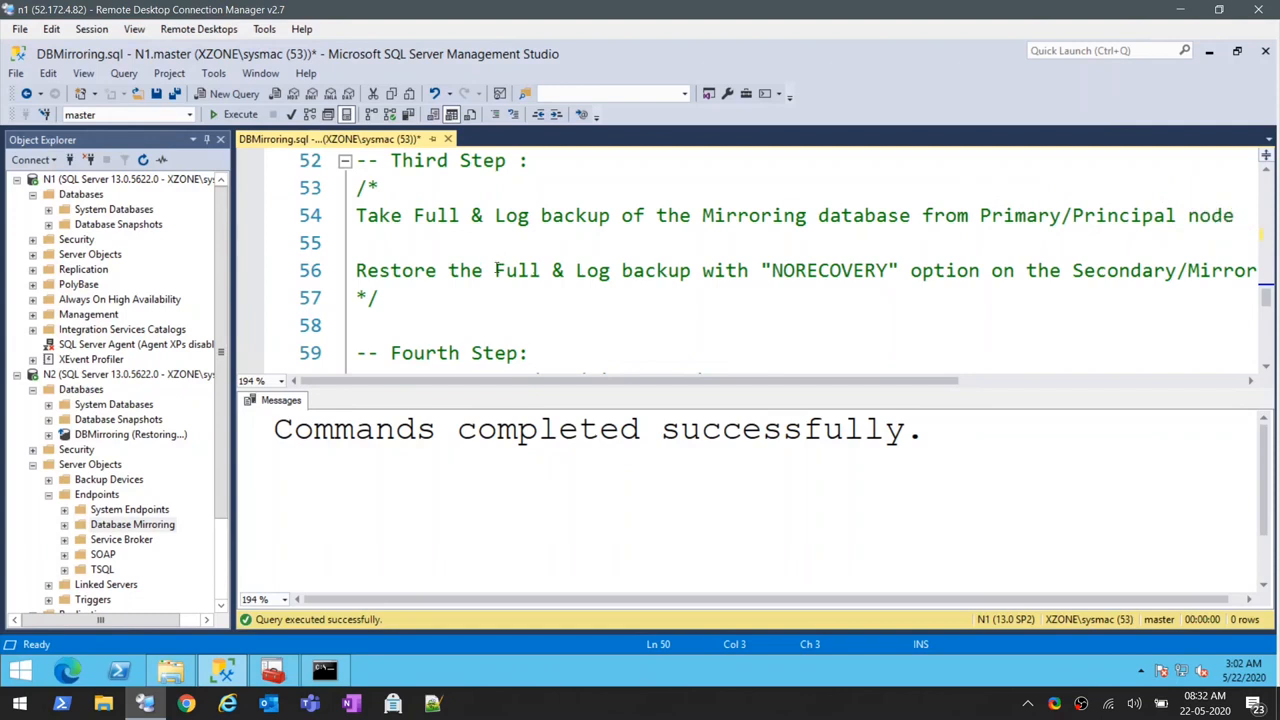
pyautogui.scroll(-2, 497, 268)
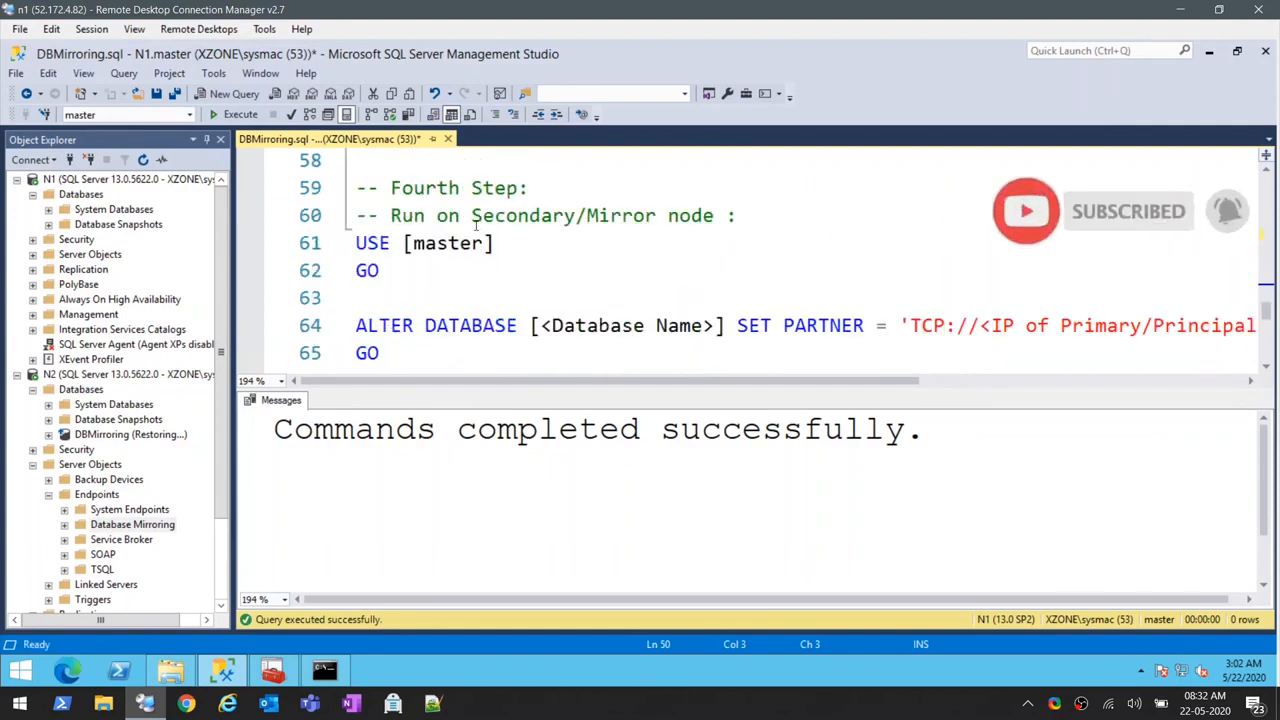
pyautogui.moveTo(401, 354); pyautogui.dragTo(356, 243)
pyautogui.hotkey('ctrl', 'c')
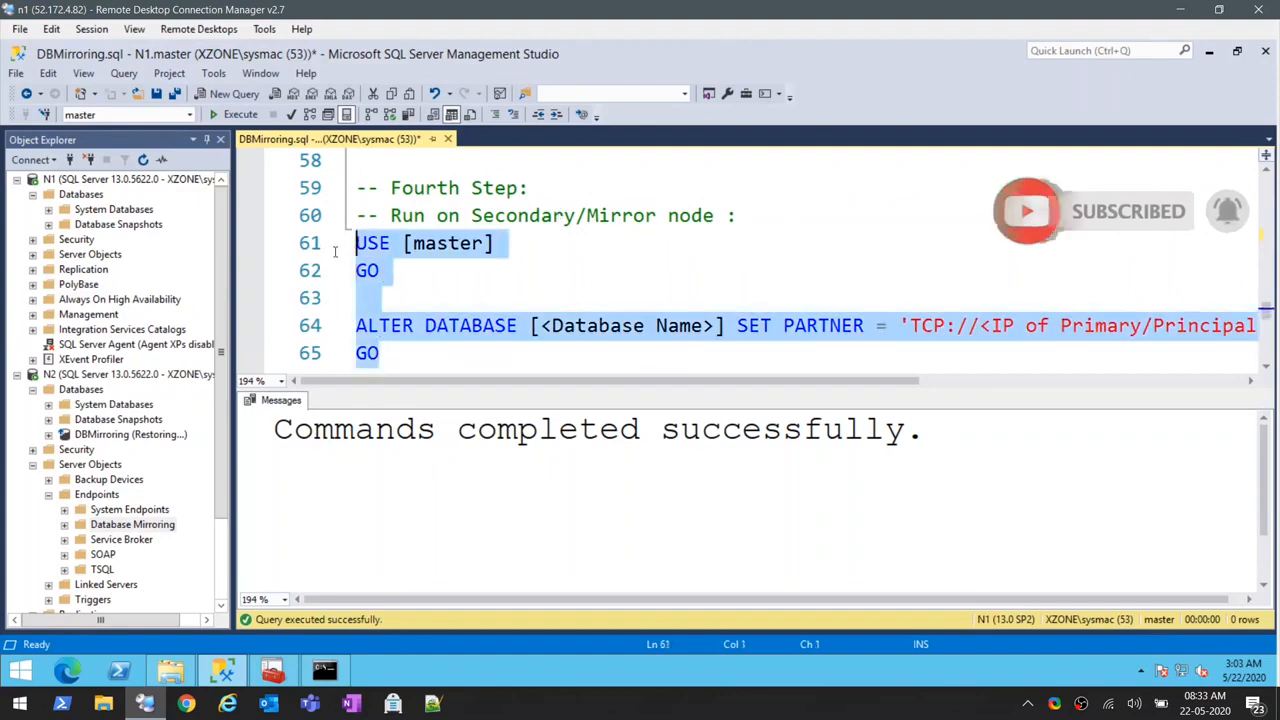
pyautogui.click(99, 391)
pyautogui.click(222, 94)
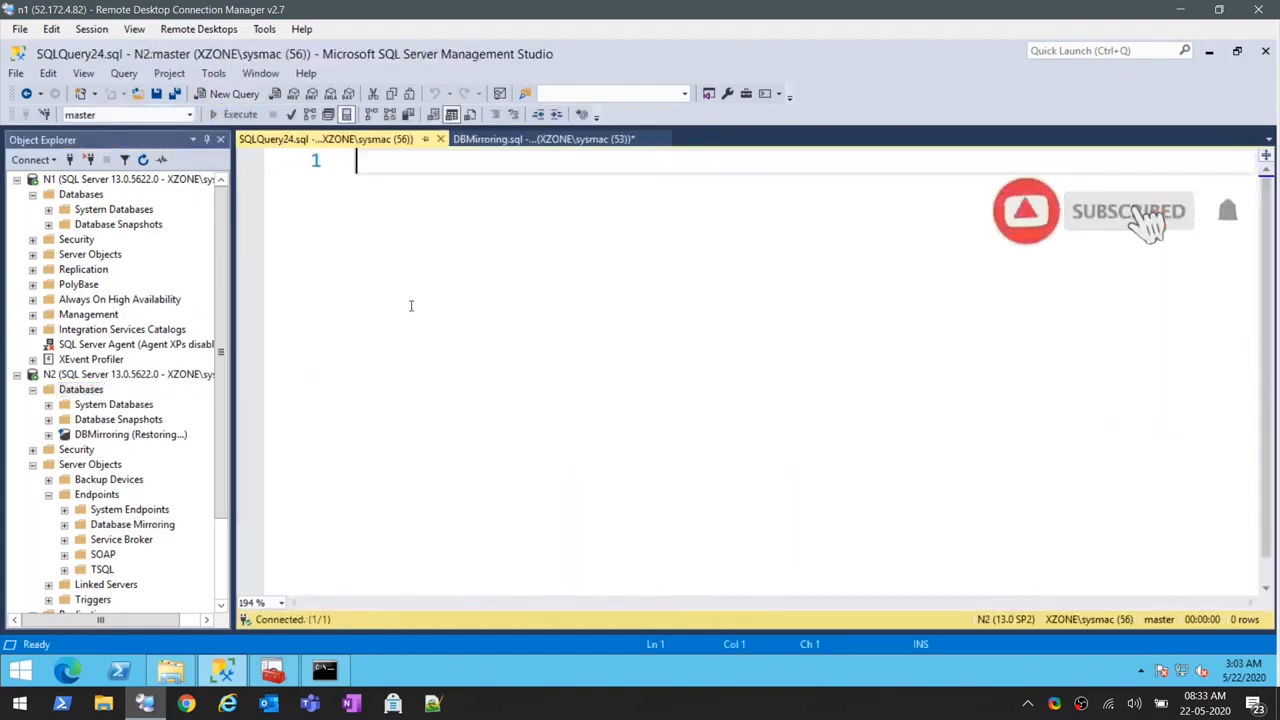
pyautogui.hotkey('ctrl', 'v')
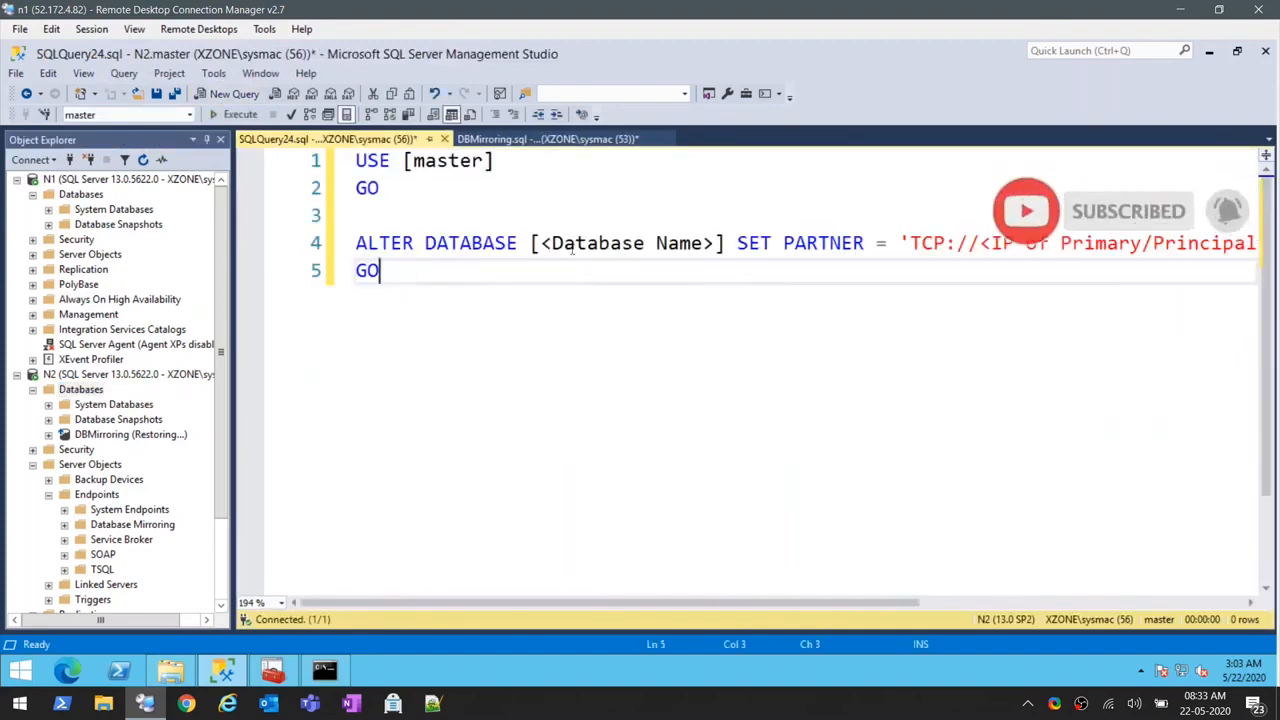
# - Replace the database name placeholder in the ALTER DATABASE statement with DBMirroring
pyautogui.moveTo(542, 243); pyautogui.dragTo(716, 243)
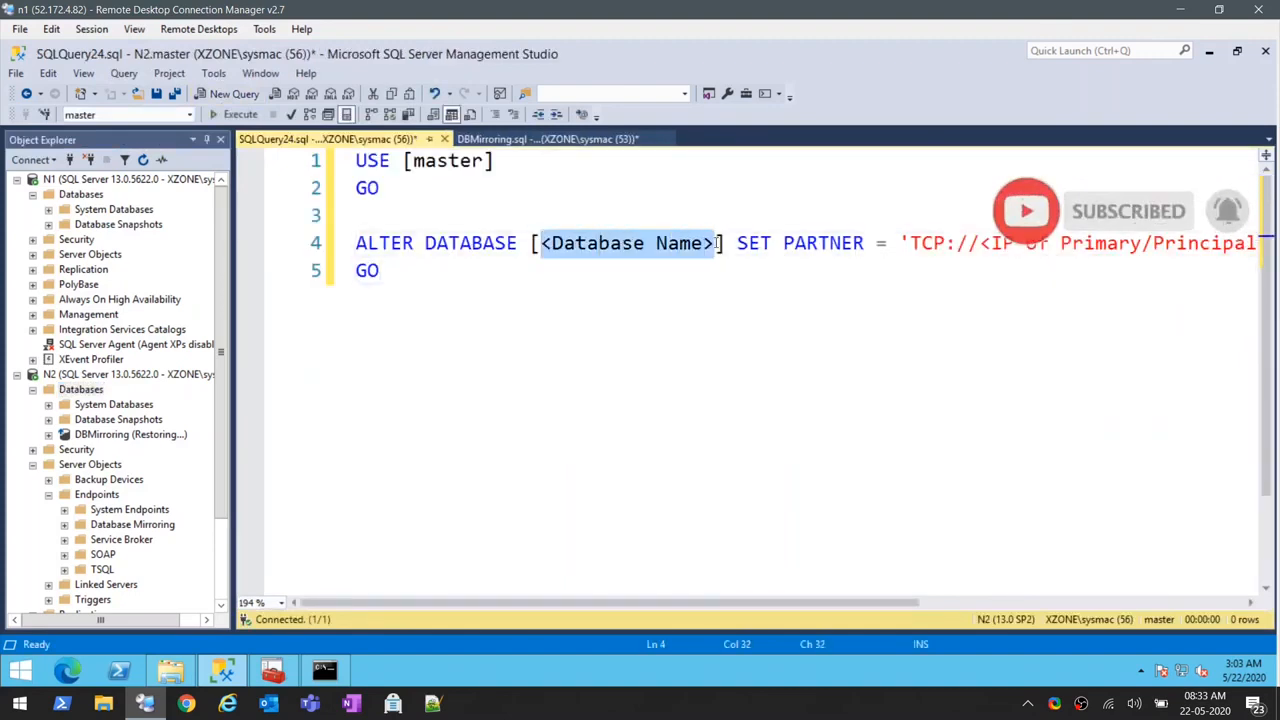
pyautogui.write('DN')
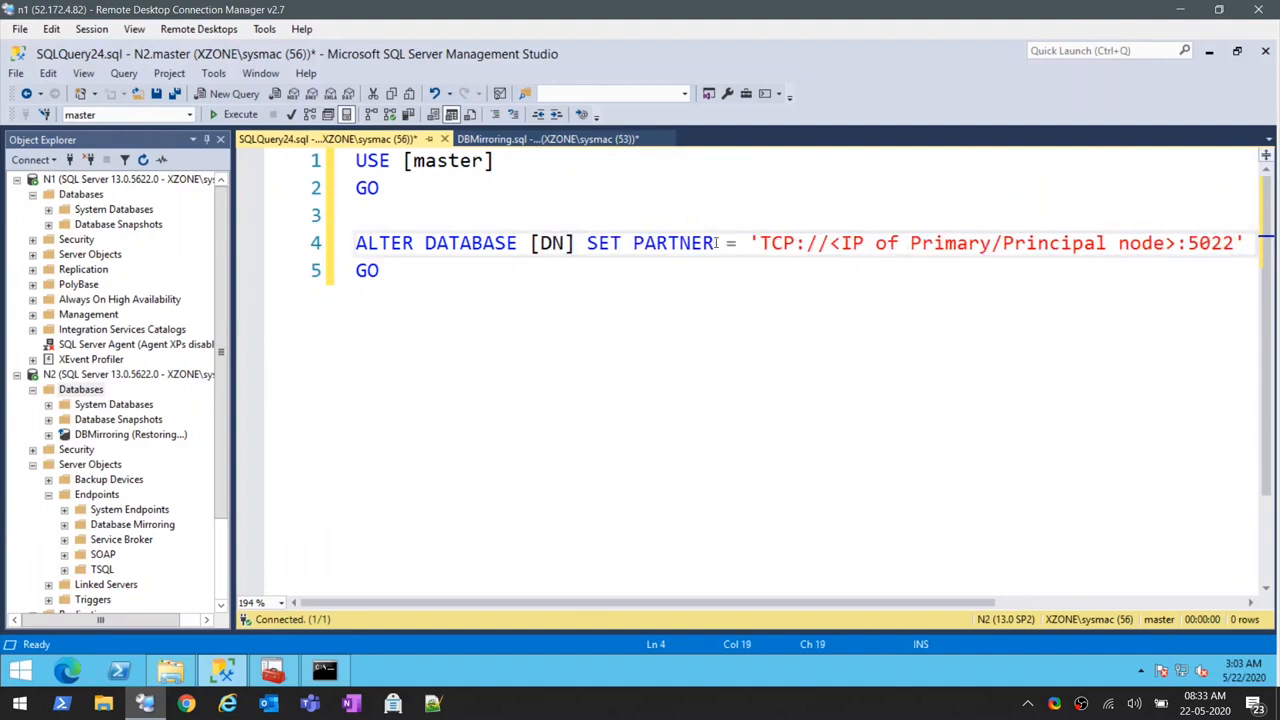
pyautogui.press('BackSpace')
pyautogui.write('BMirroring')
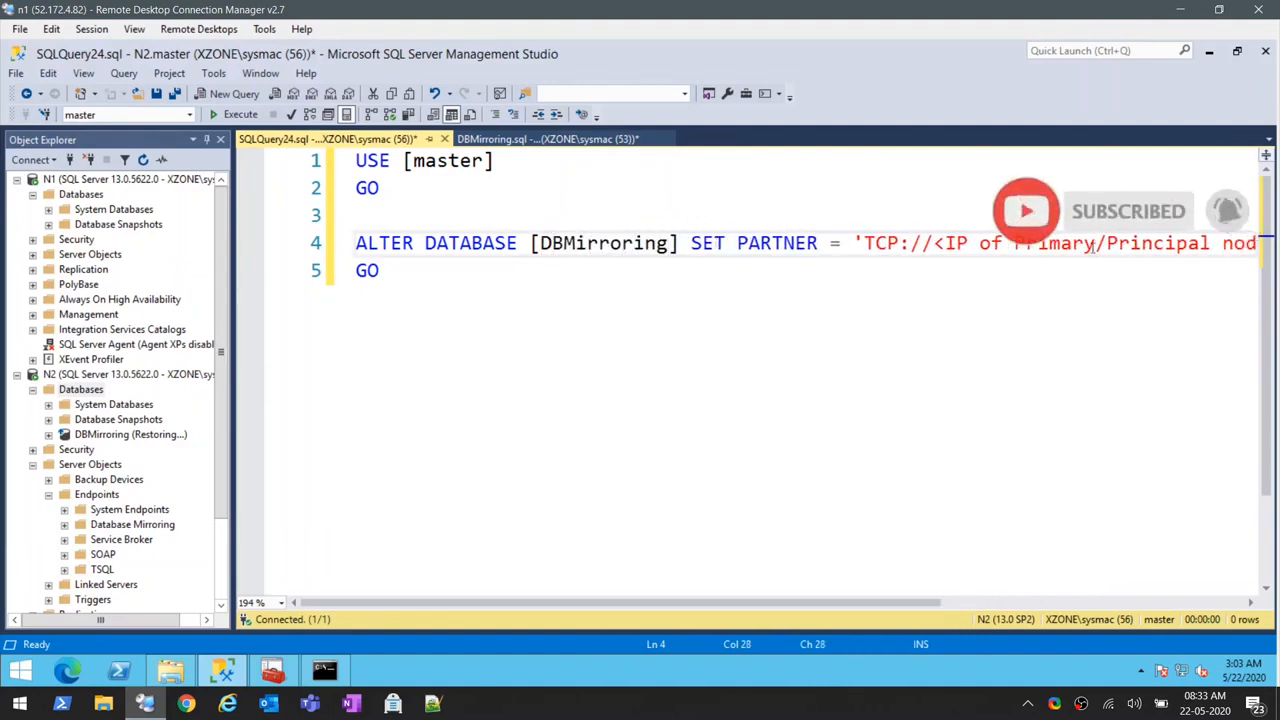
# - Copy N1's IP address 180.180.2.5 from the Command Prompt ping output over the principal node placeholder in SET PARTNER, keeping port 5022
pyautogui.moveTo(875, 603); pyautogui.dragTo(991, 604)
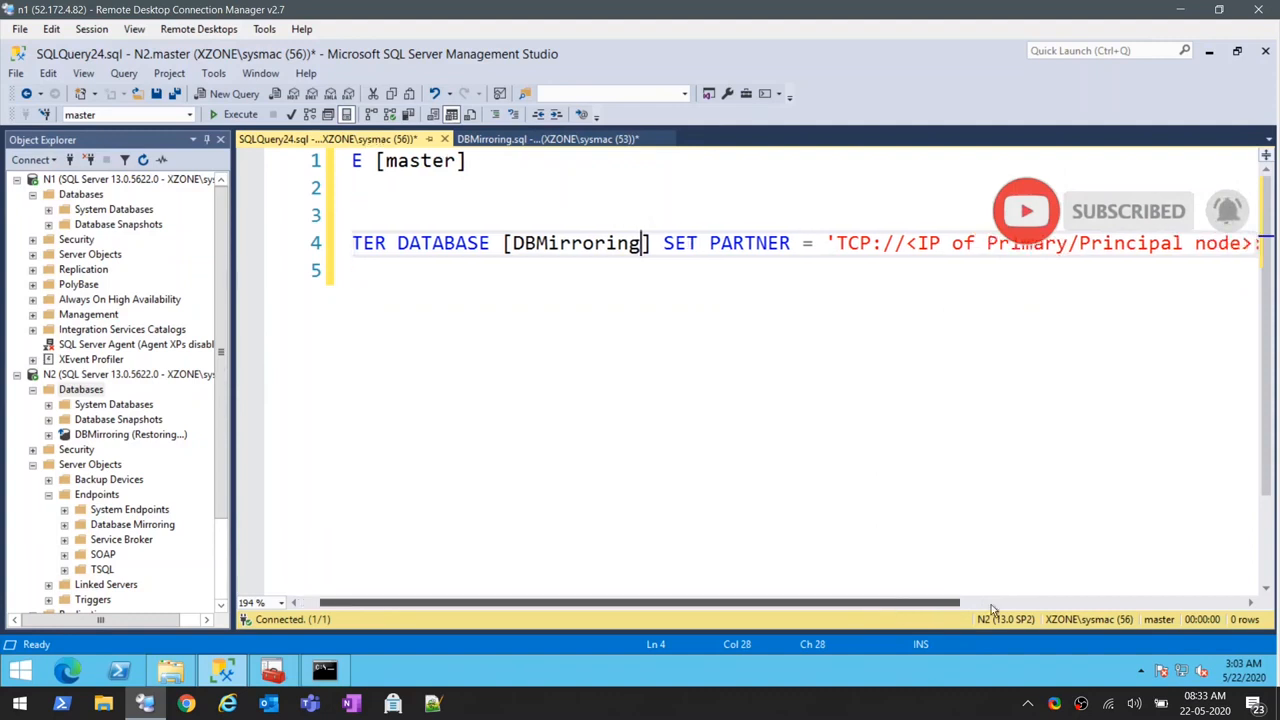
pyautogui.click(325, 672)
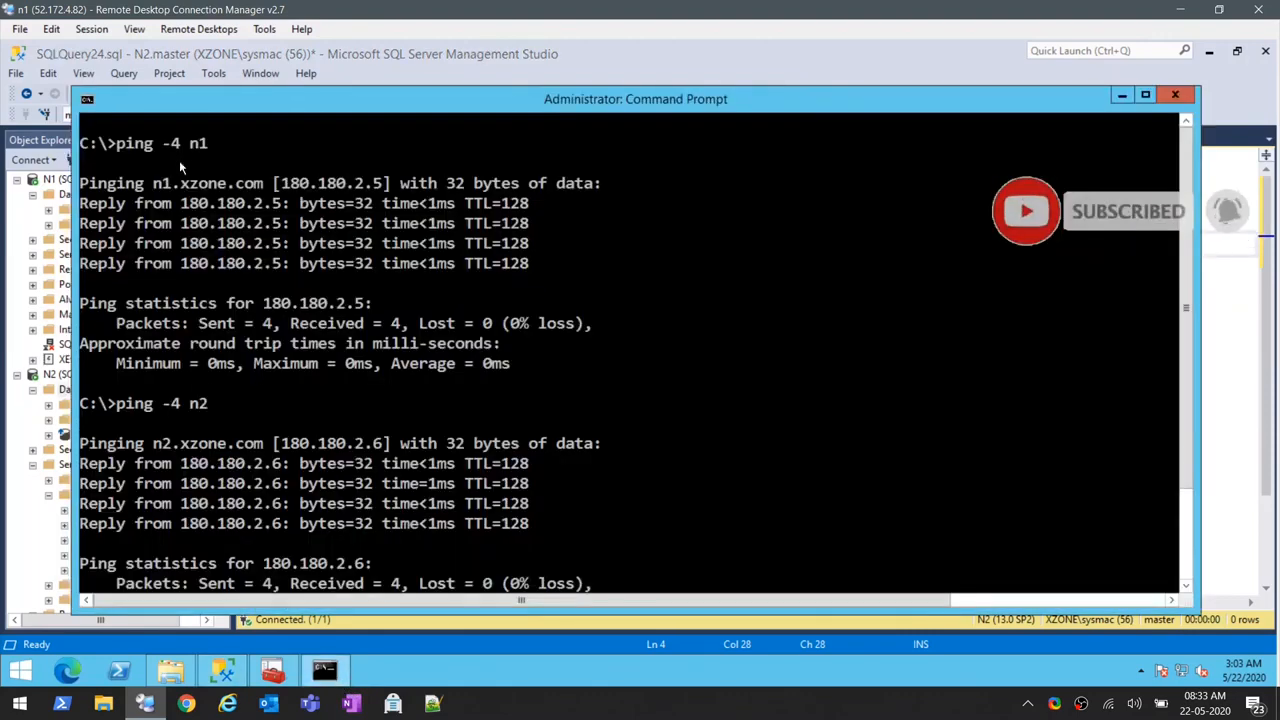
pyautogui.moveTo(288, 188); pyautogui.dragTo(378, 188)
pyautogui.hotkey('ctrl', 'c')
pyautogui.rightClick(378, 188)
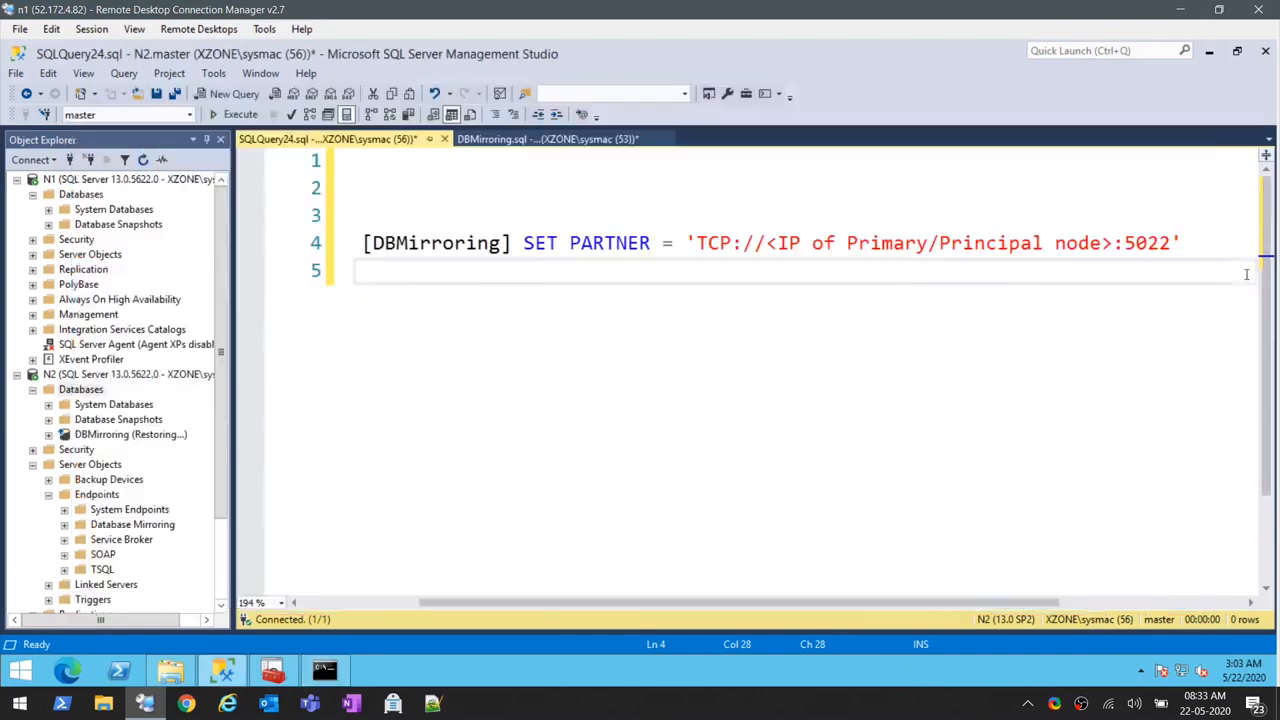
pyautogui.click(1240, 276)
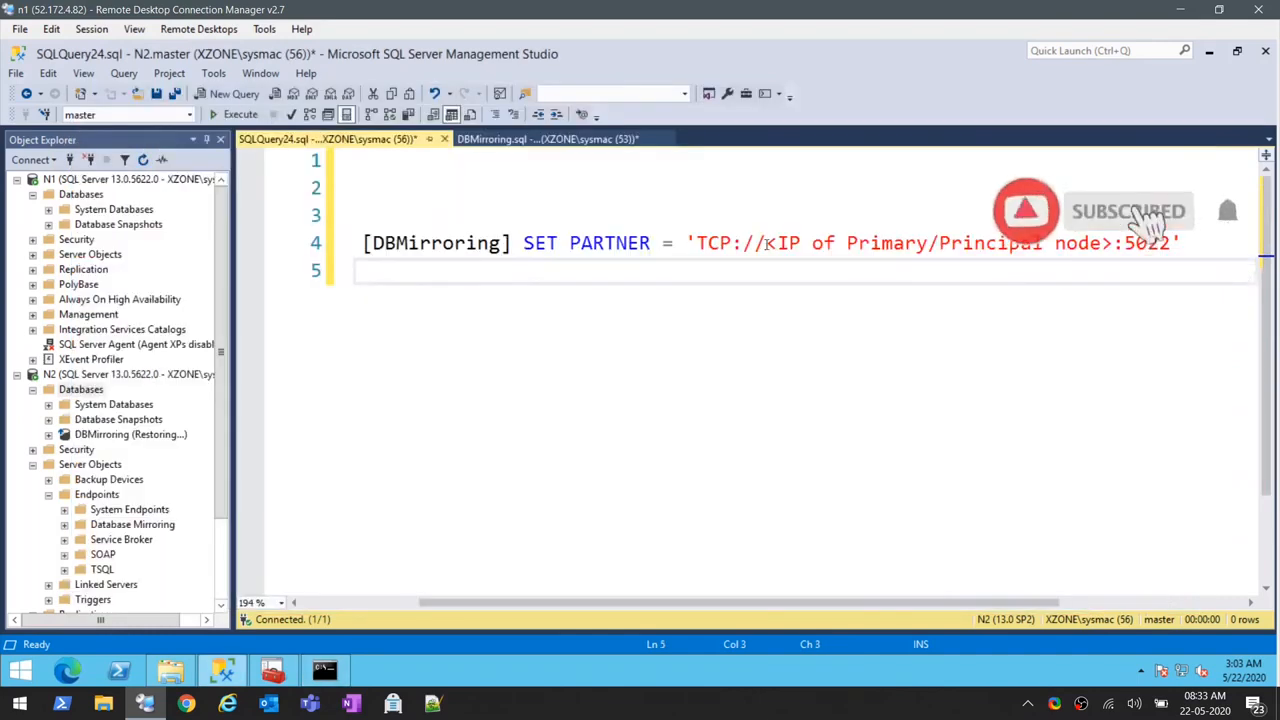
pyautogui.moveTo(763, 244); pyautogui.dragTo(1185, 250)
pyautogui.hotkey('ctrl', 'v')
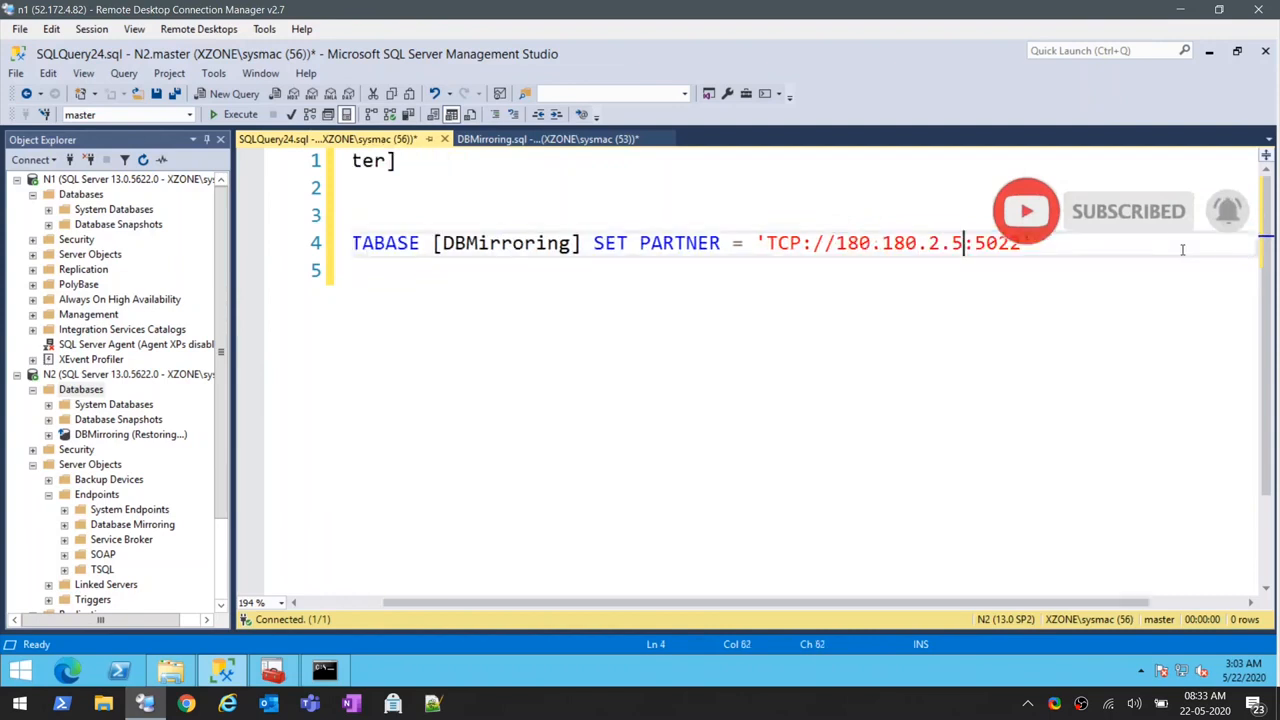
# - Run the full ALTER DATABASE SET PARTNER script for DBMirroring on N2
pyautogui.moveTo(771, 603); pyautogui.dragTo(680, 608)
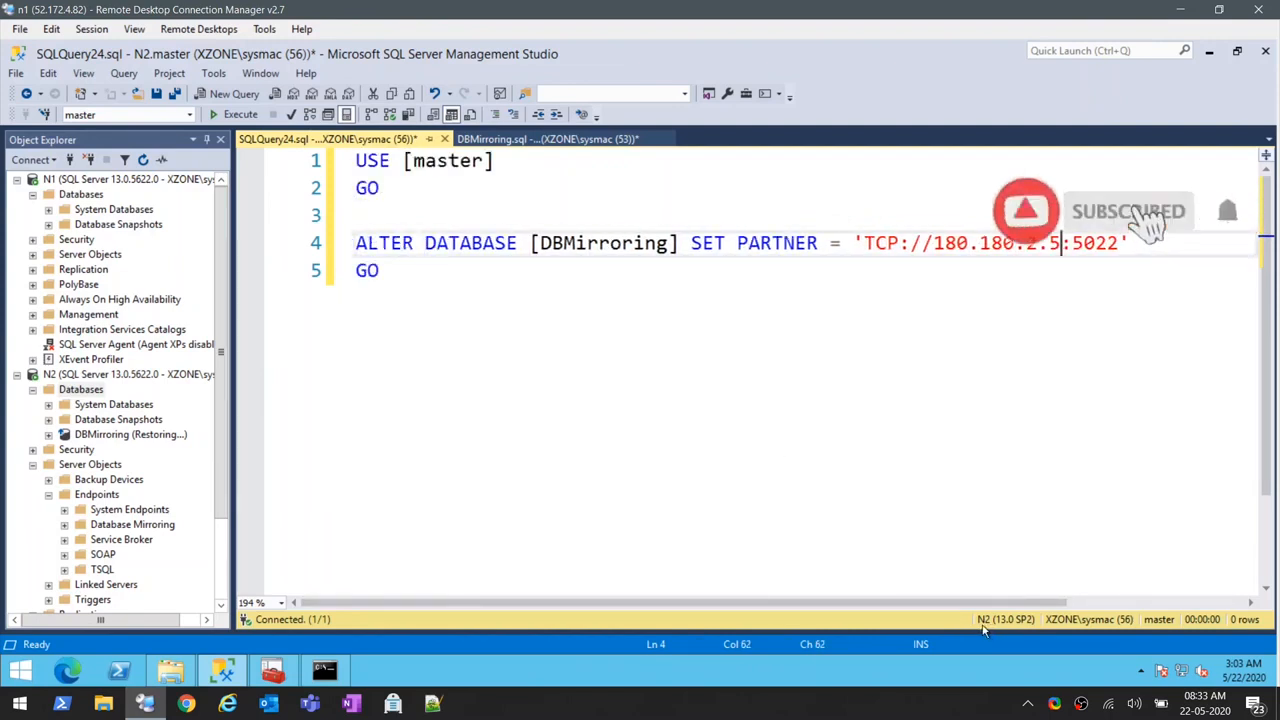
pyautogui.moveTo(396, 281); pyautogui.dragTo(323, 160)
pyautogui.click(232, 115)
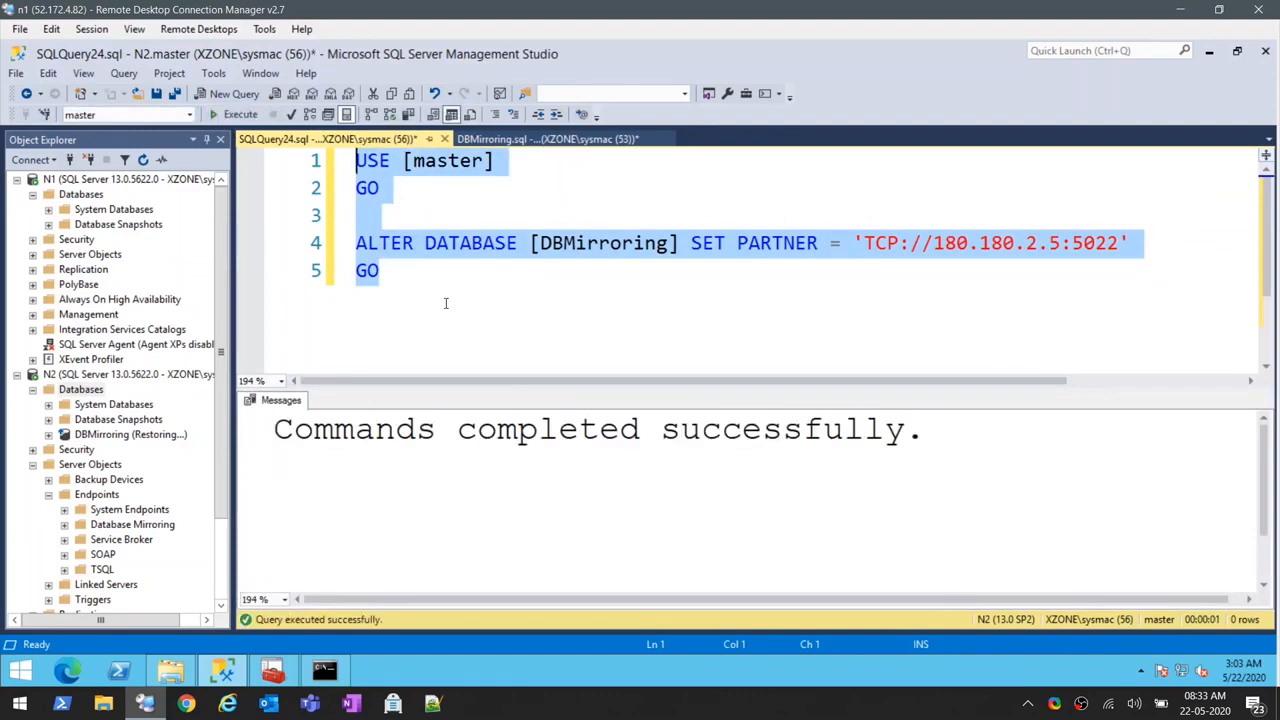
# - Close the N2 query without saving and copy the Fifth Step statements from DBMirroring.sql into a new query connected to N1
pyautogui.rightClick(438, 250)
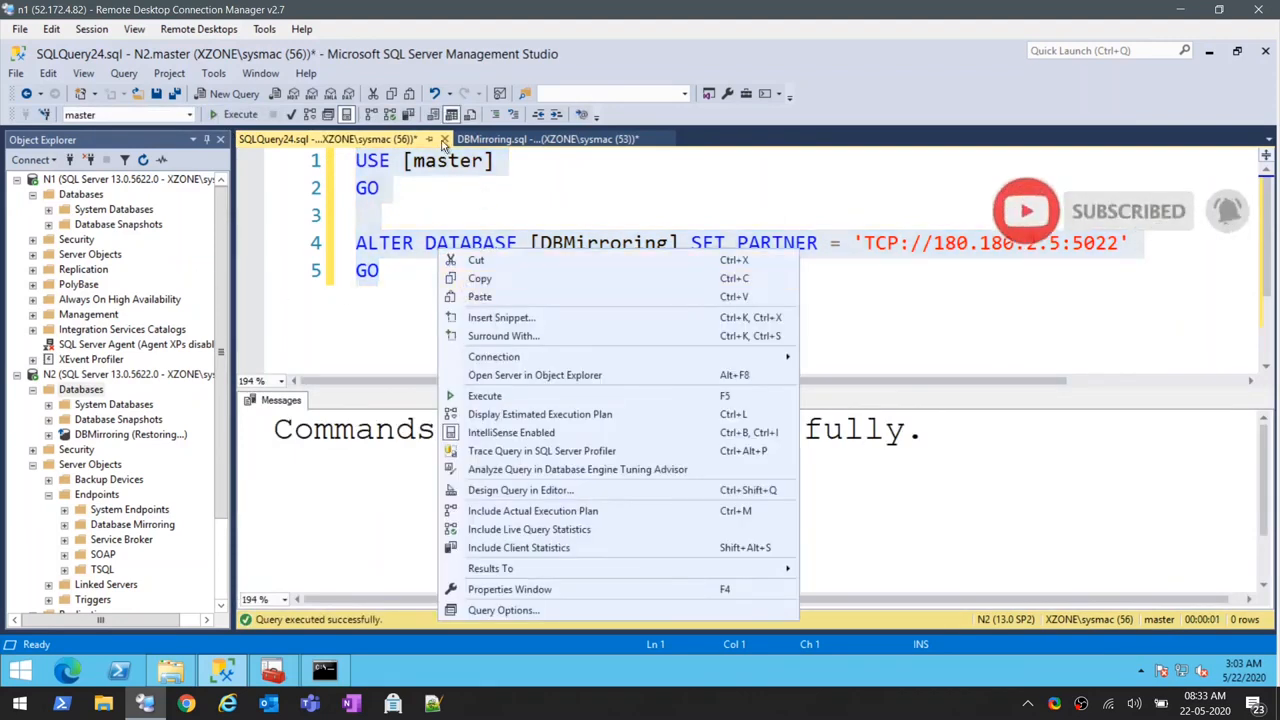
pyautogui.click(444, 139)
pyautogui.click(701, 454)
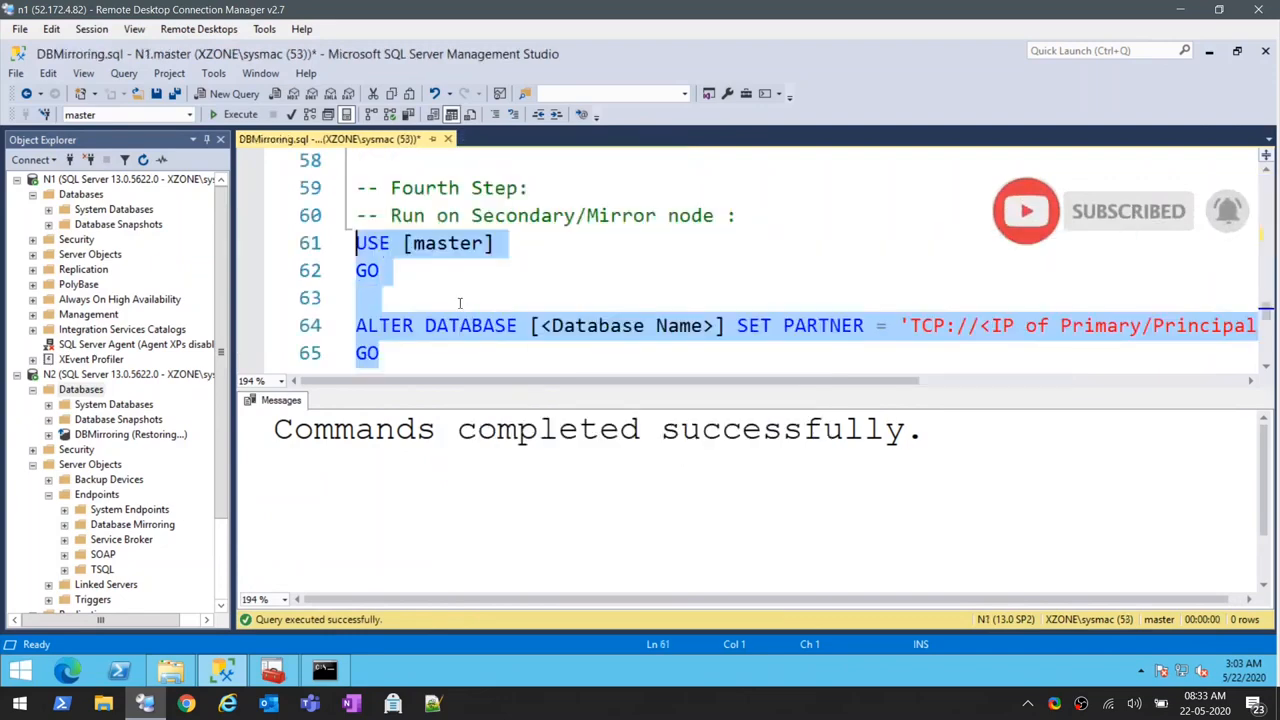
pyautogui.scroll(-3, 447, 318)
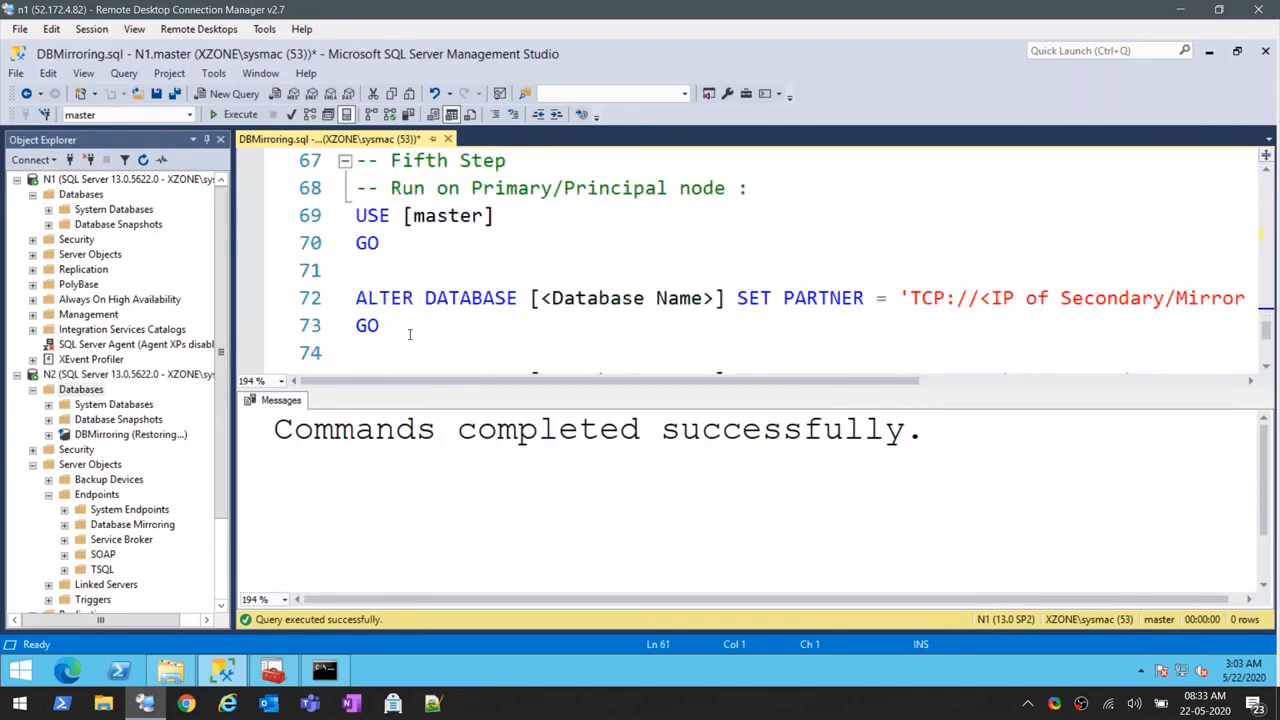
pyautogui.scroll(-2, 406, 325)
pyautogui.moveTo(396, 254); pyautogui.dragTo(360, 222)
pyautogui.scroll(2, 358, 200)
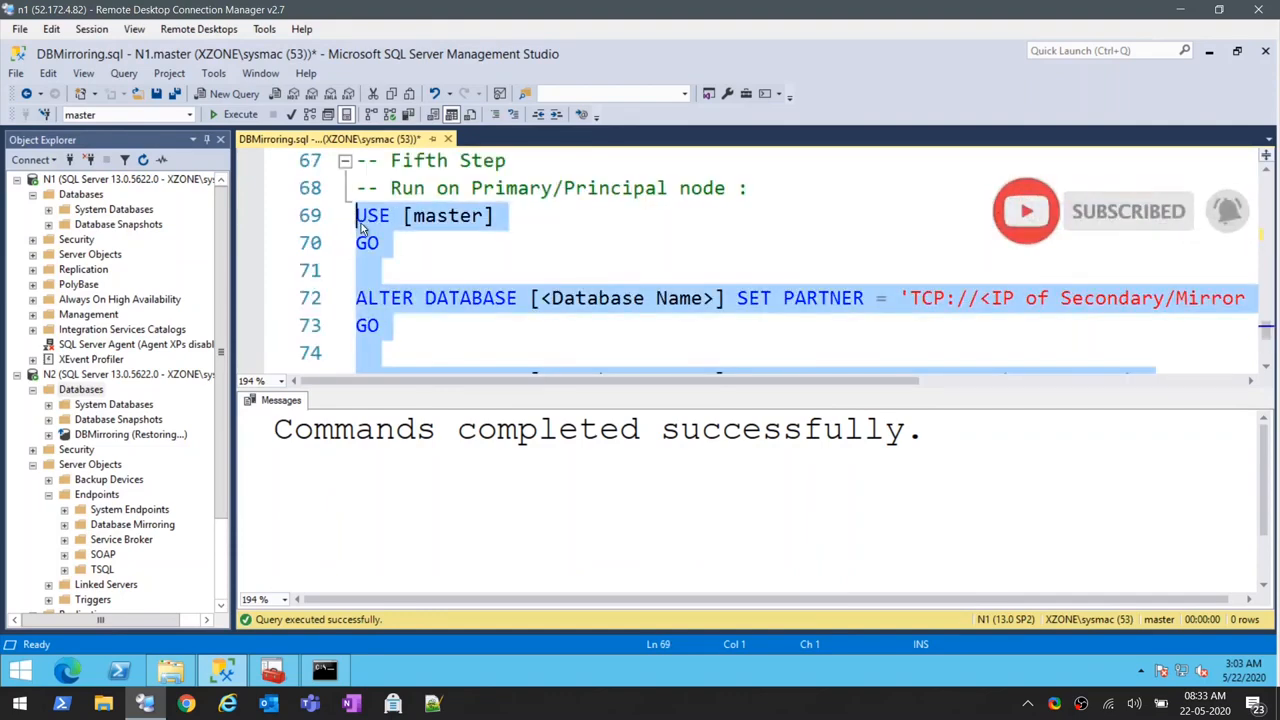
pyautogui.click(87, 196)
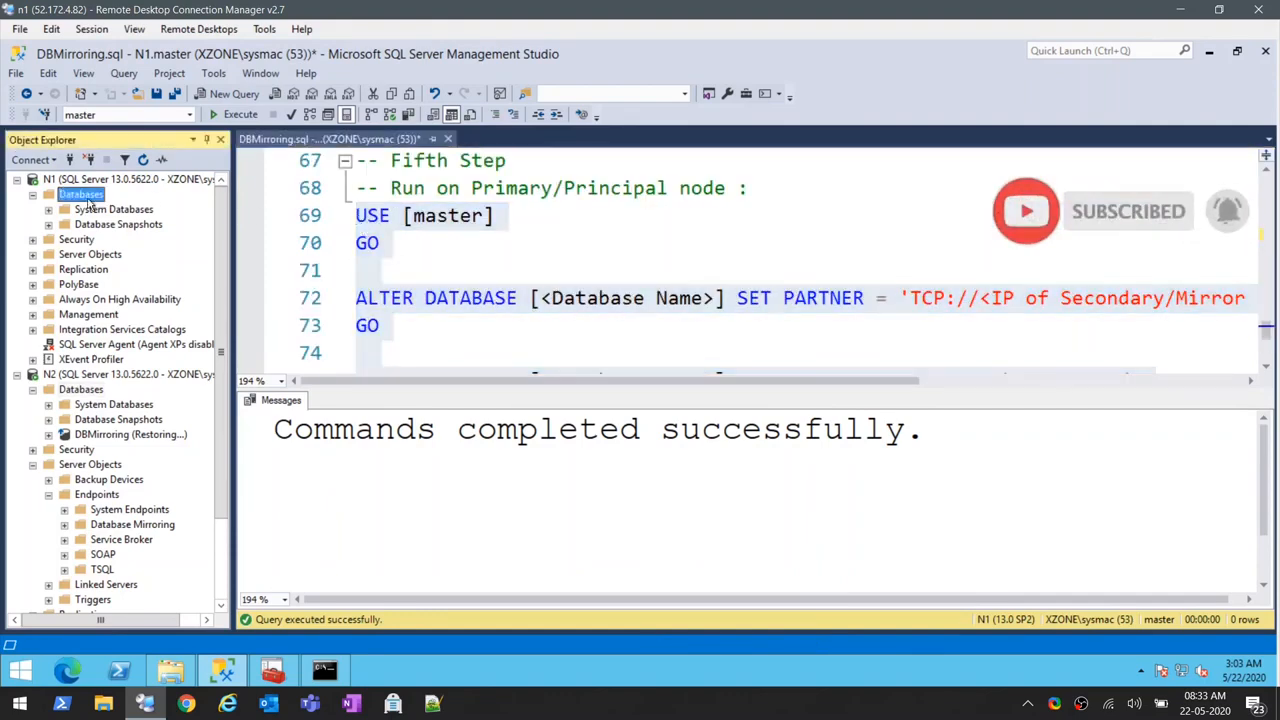
pyautogui.click(234, 93)
pyautogui.hotkey('ctrl', 'v')
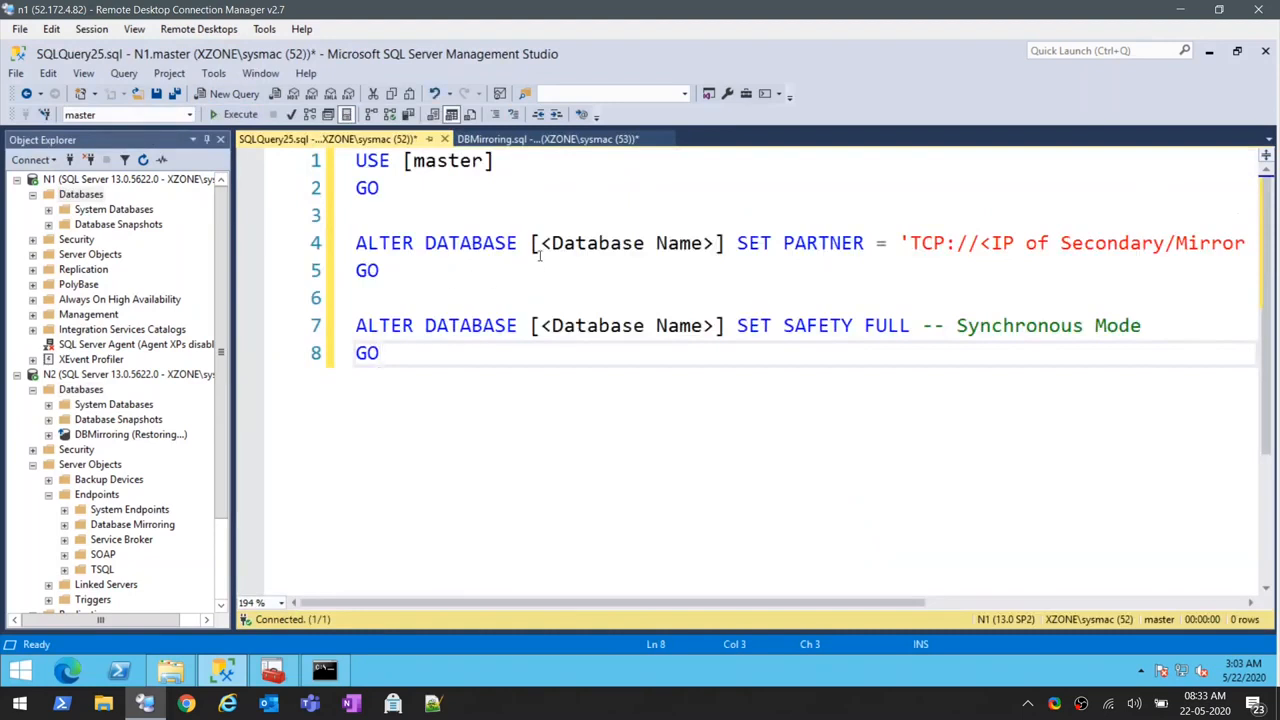
# - Replace the database name placeholders in the SET PARTNER and SET SAFETY FULL statements with DBMirroring
pyautogui.moveTo(541, 243); pyautogui.dragTo(716, 243)
pyautogui.write('DB')
pyautogui.press('BackSpace')
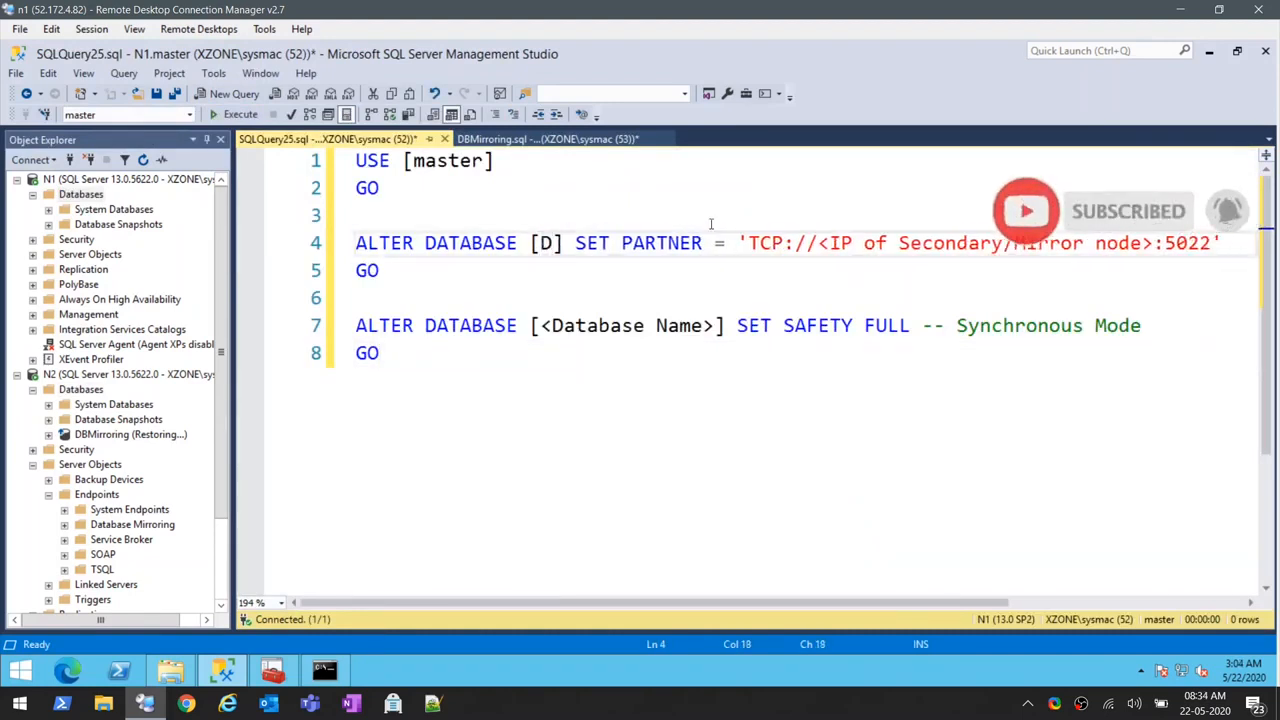
pyautogui.write('BMirr')
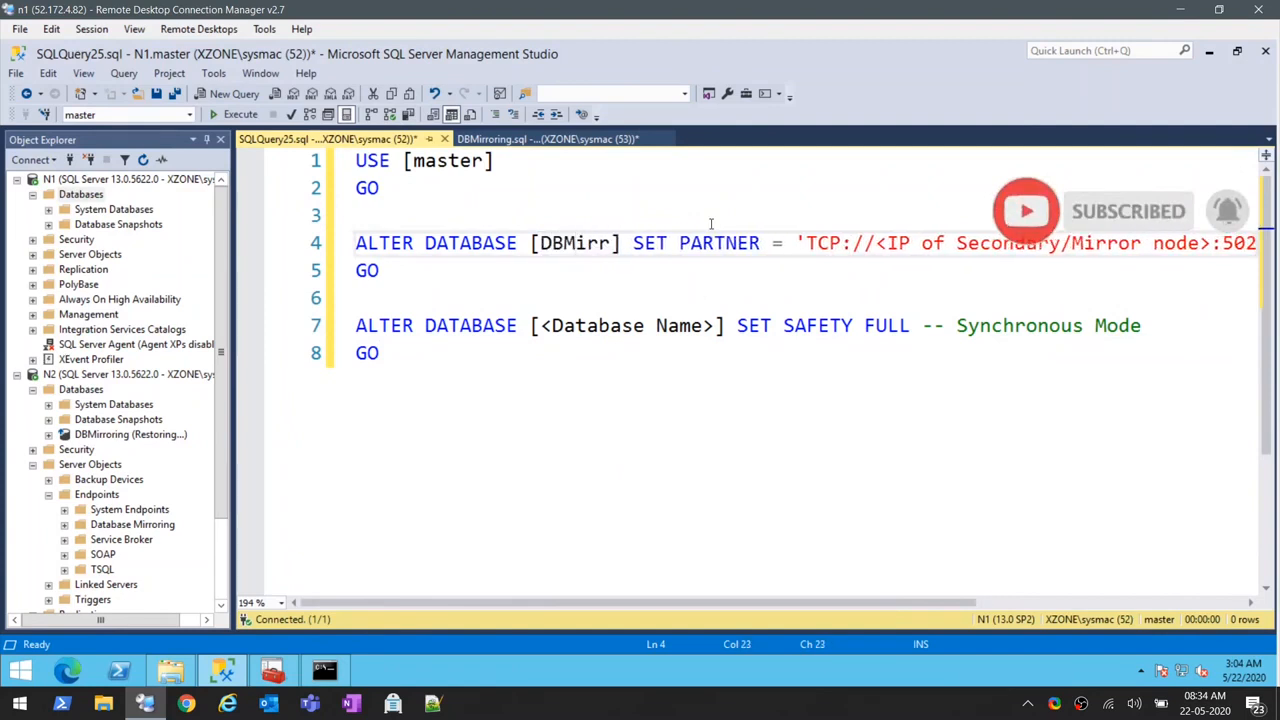
pyautogui.write('oring')
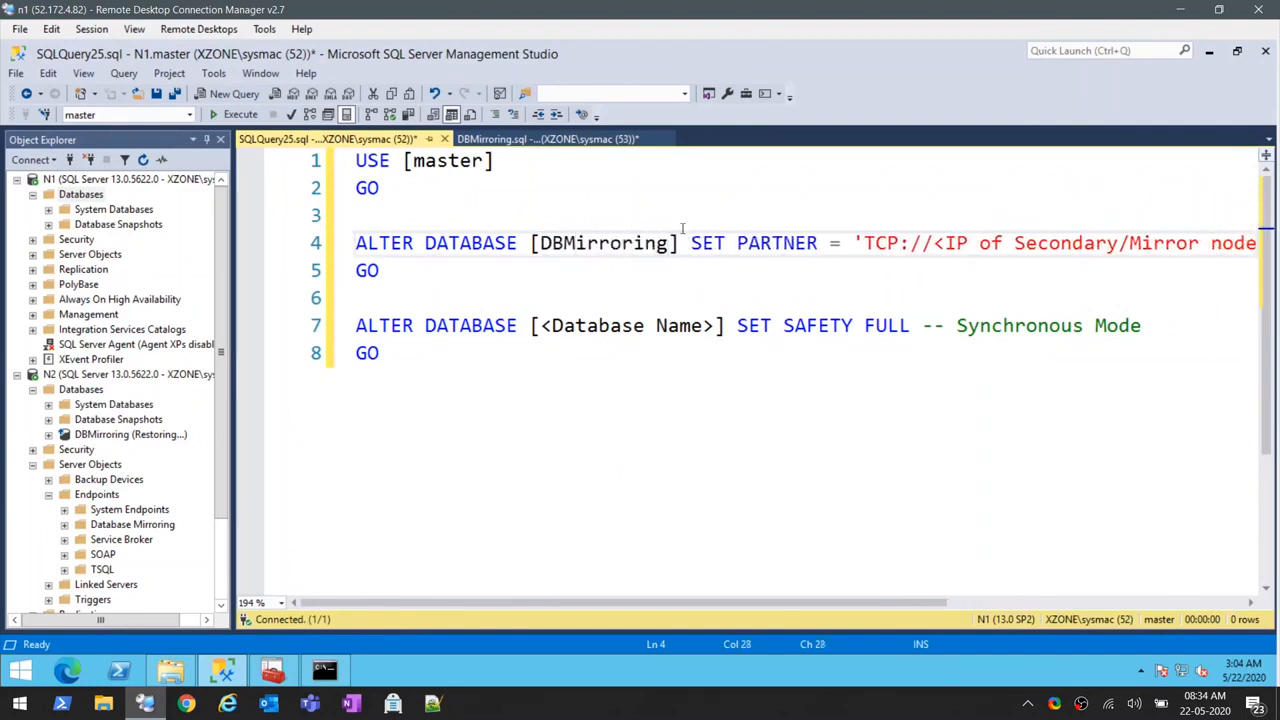
pyautogui.doubleClick(652, 247)
pyautogui.hotkey('ctrl', 'c')
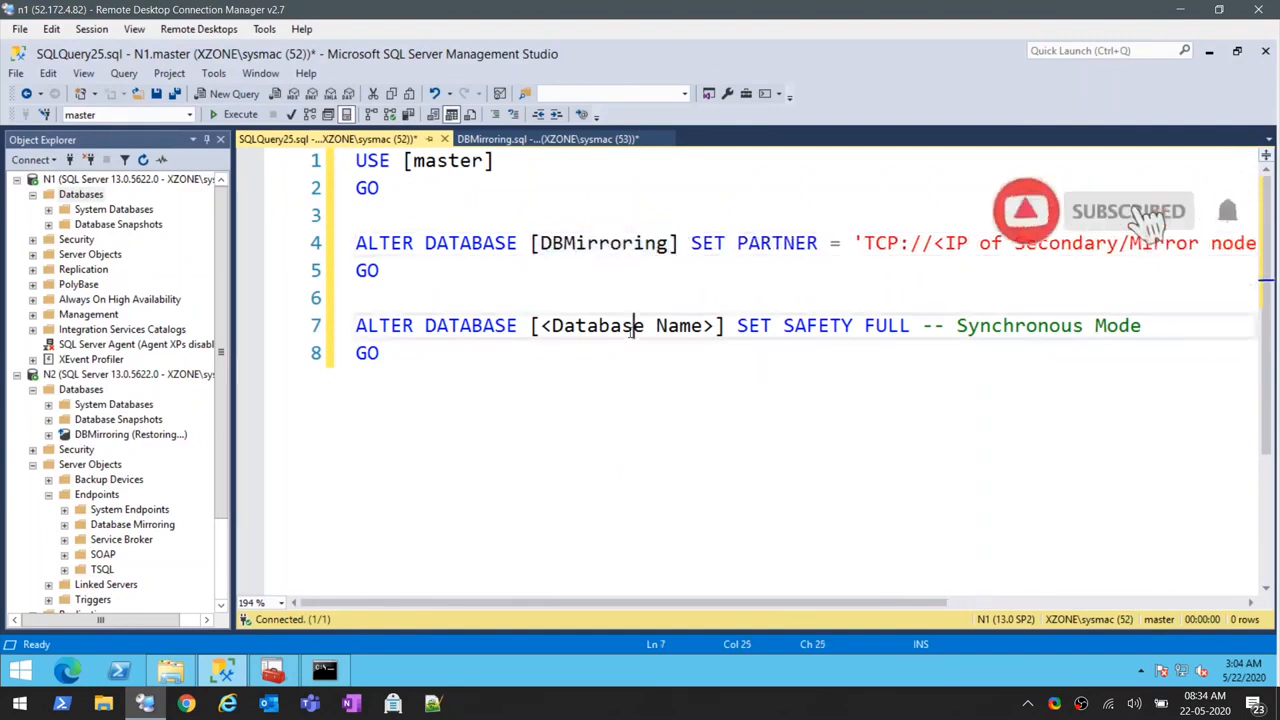
pyautogui.doubleClick(630, 333)
pyautogui.hotkey('ctrl', 'v')
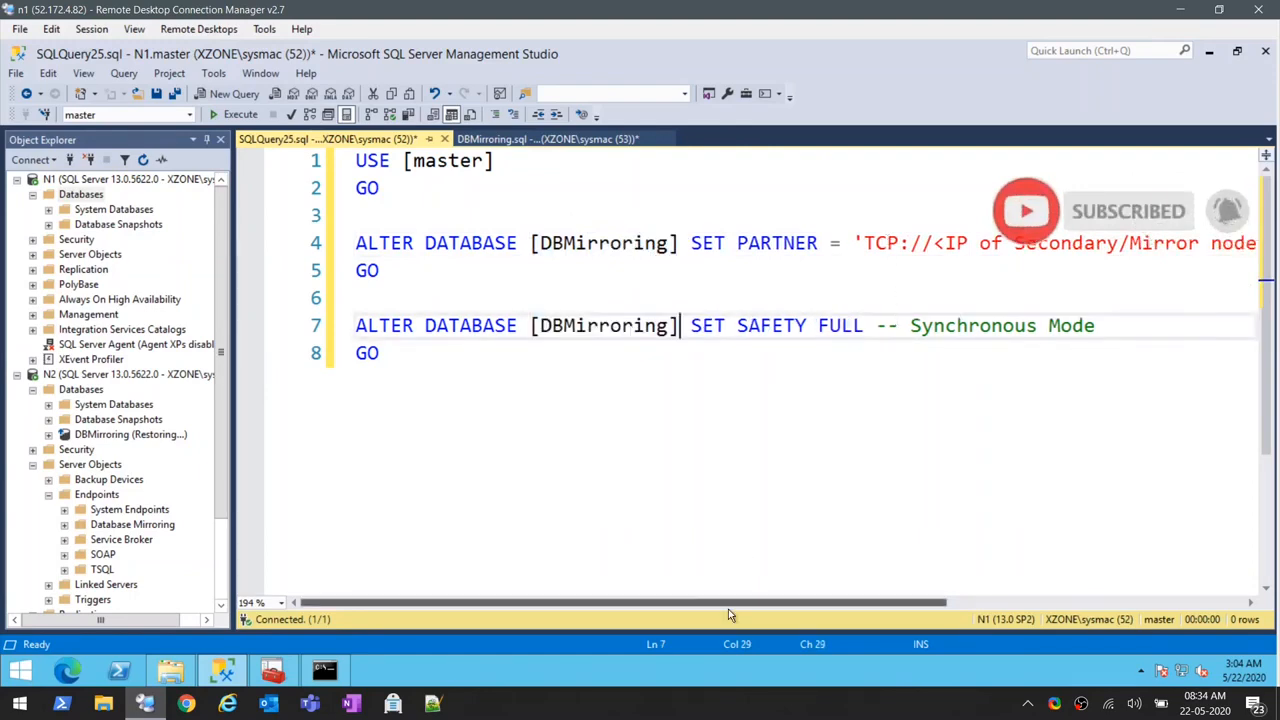
# - Copy N2's IP address 180.180.2.6 from the Command Prompt ping output over the mirror node placeholder in SET PARTNER, keeping port 5022
pyautogui.moveTo(728, 604); pyautogui.dragTo(855, 603)
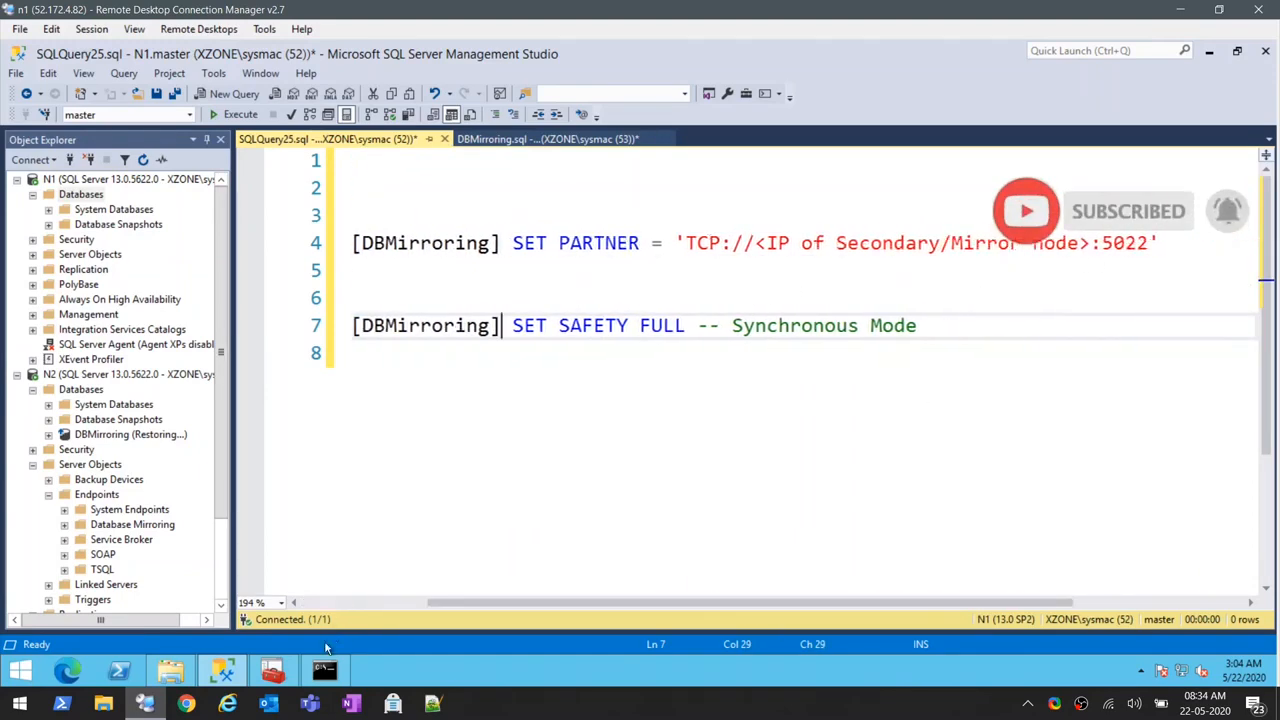
pyautogui.click(324, 670)
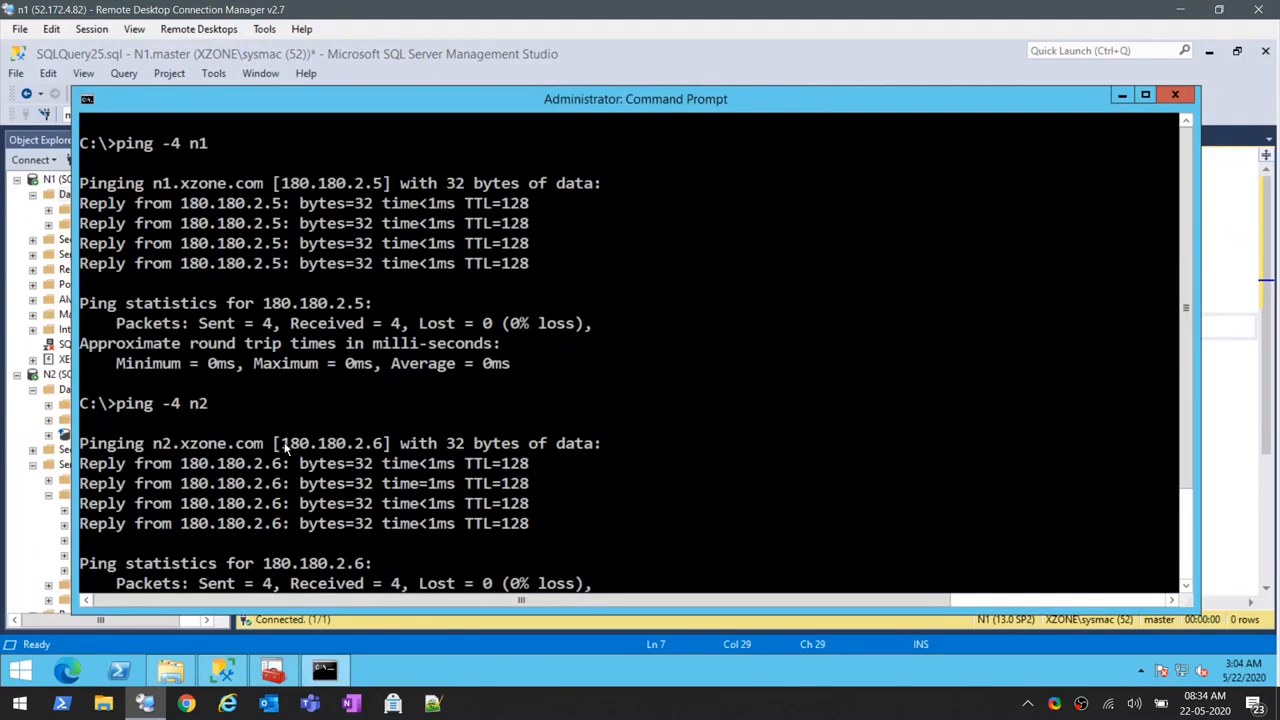
pyautogui.moveTo(285, 450); pyautogui.dragTo(382, 455)
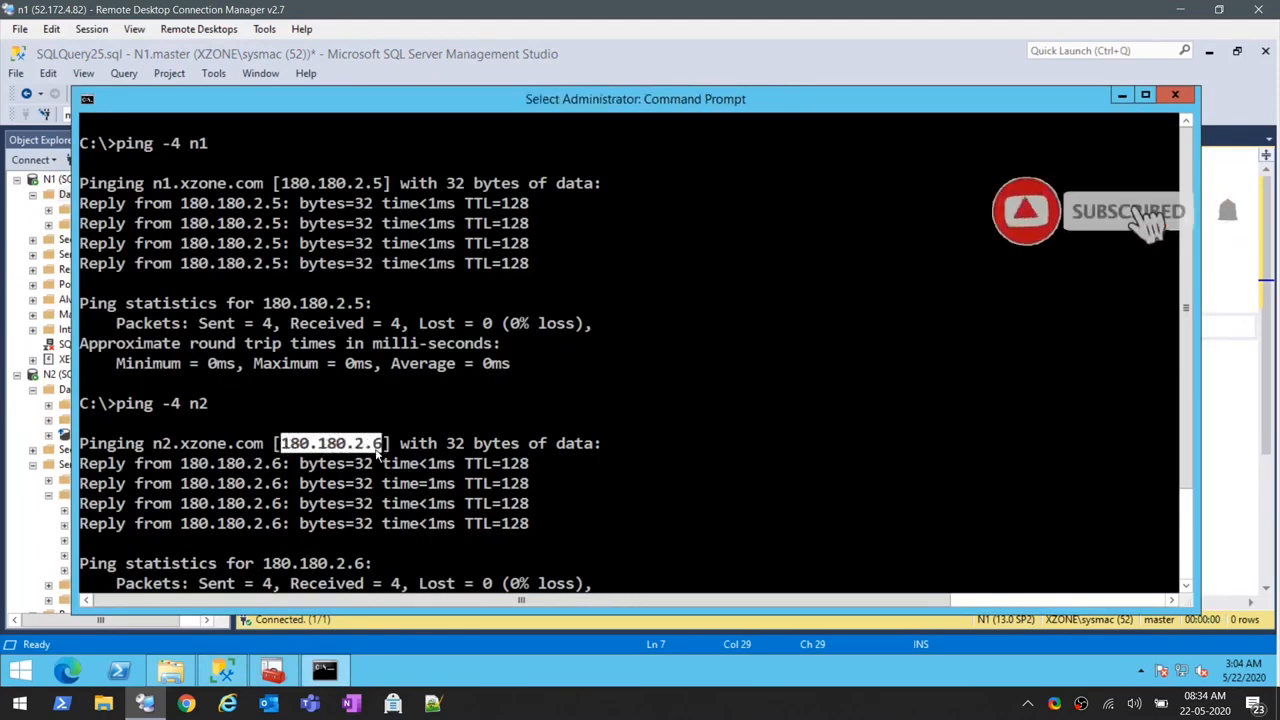
pyautogui.rightClick(1032, 432)
pyautogui.click(1236, 419)
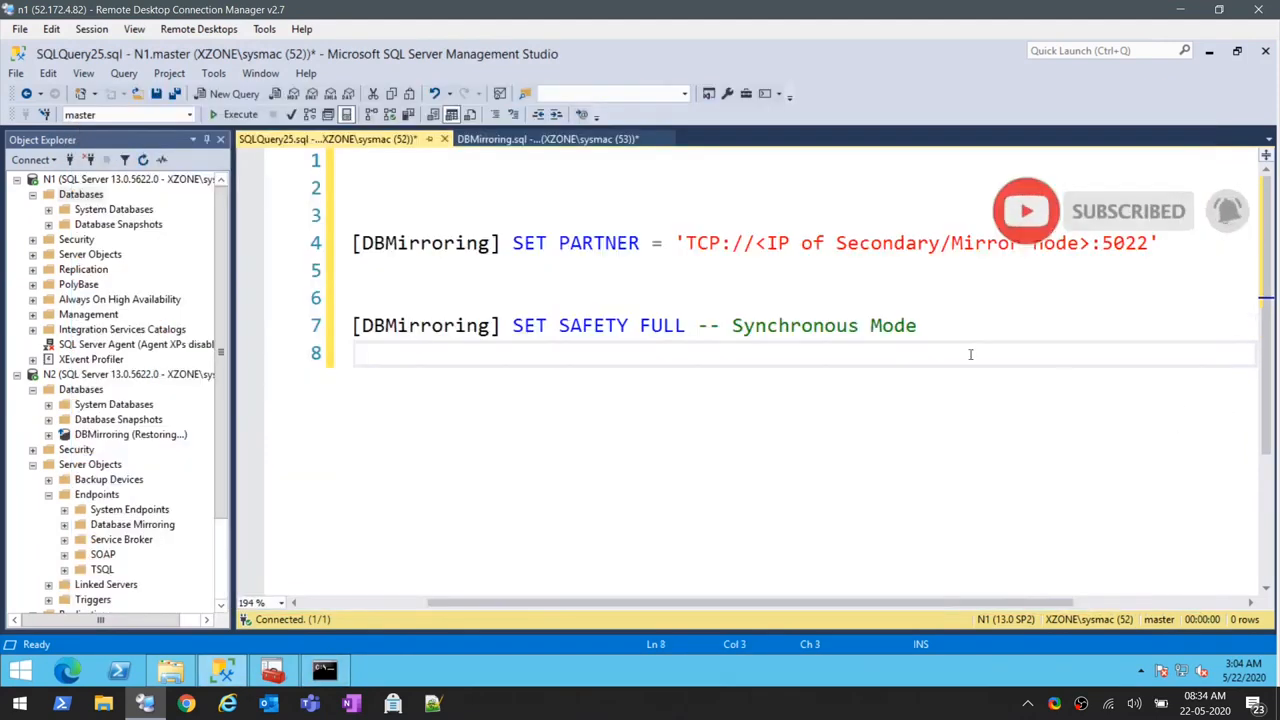
pyautogui.moveTo(757, 243); pyautogui.dragTo(1086, 248)
pyautogui.write('180.180.2.6')
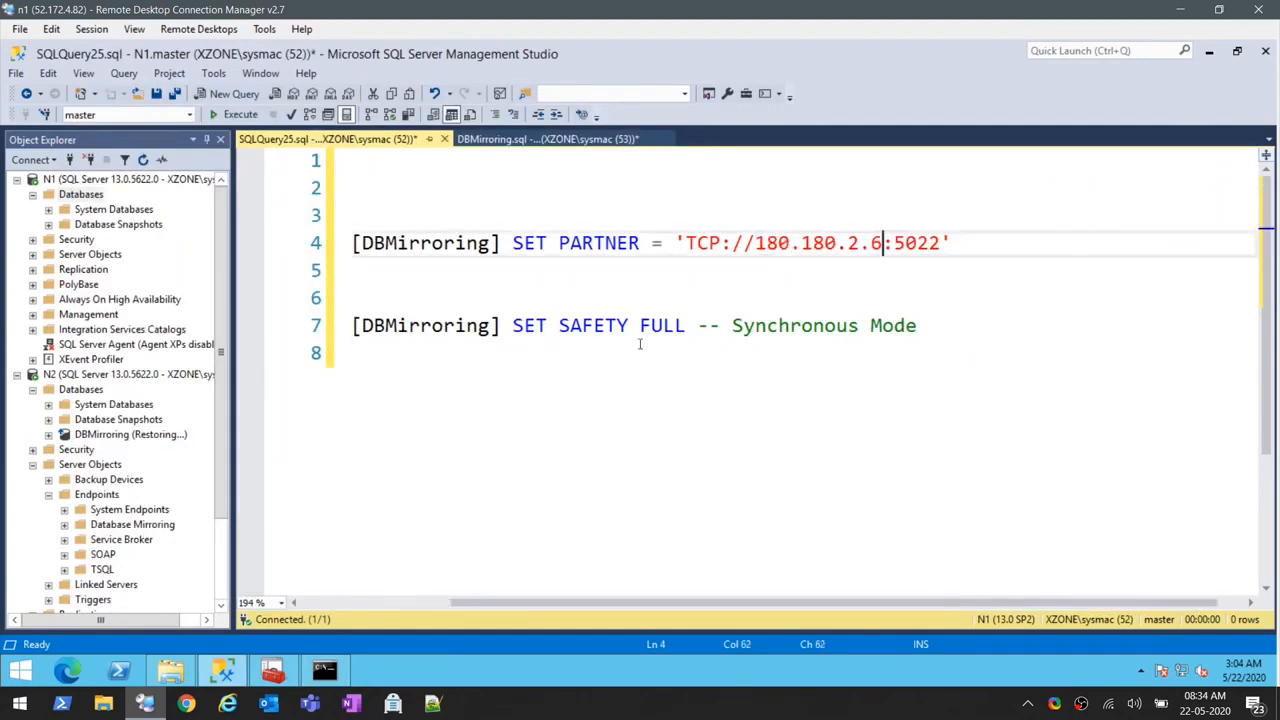
# - Run only the USE master and SET PARTNER statements on N1
pyautogui.moveTo(512, 602); pyautogui.dragTo(346, 602)
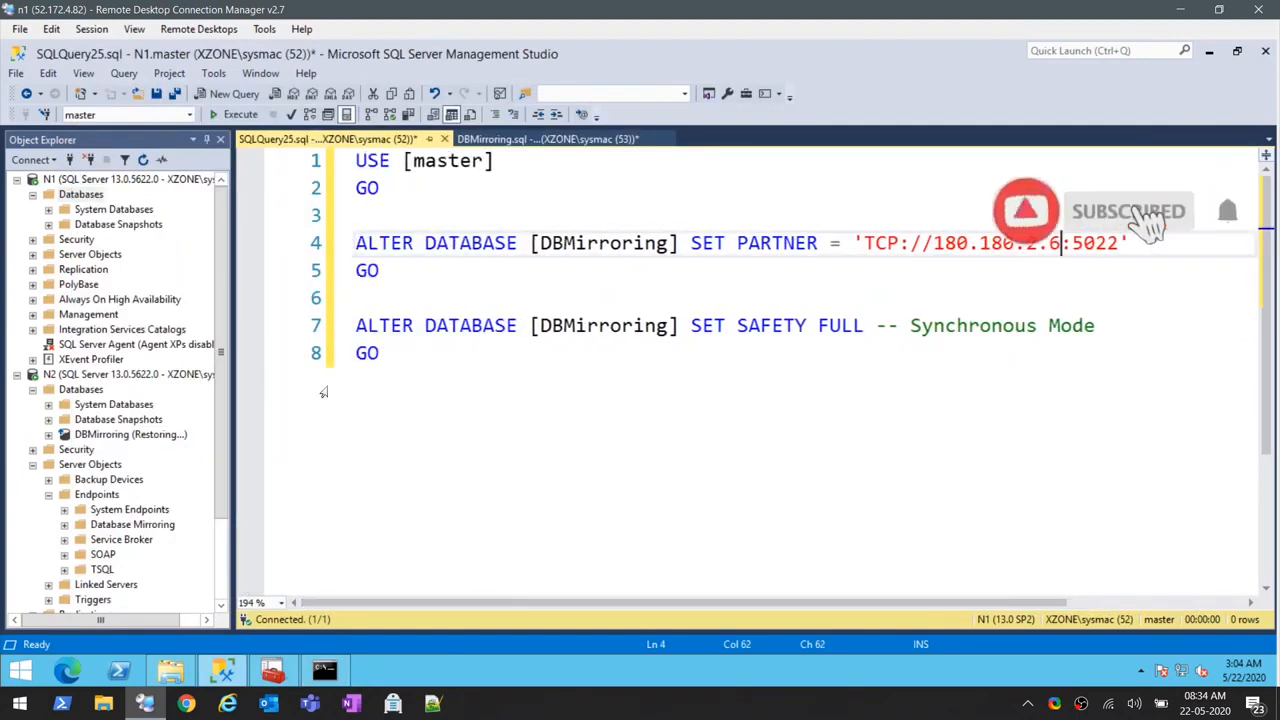
pyautogui.moveTo(415, 274); pyautogui.dragTo(343, 165)
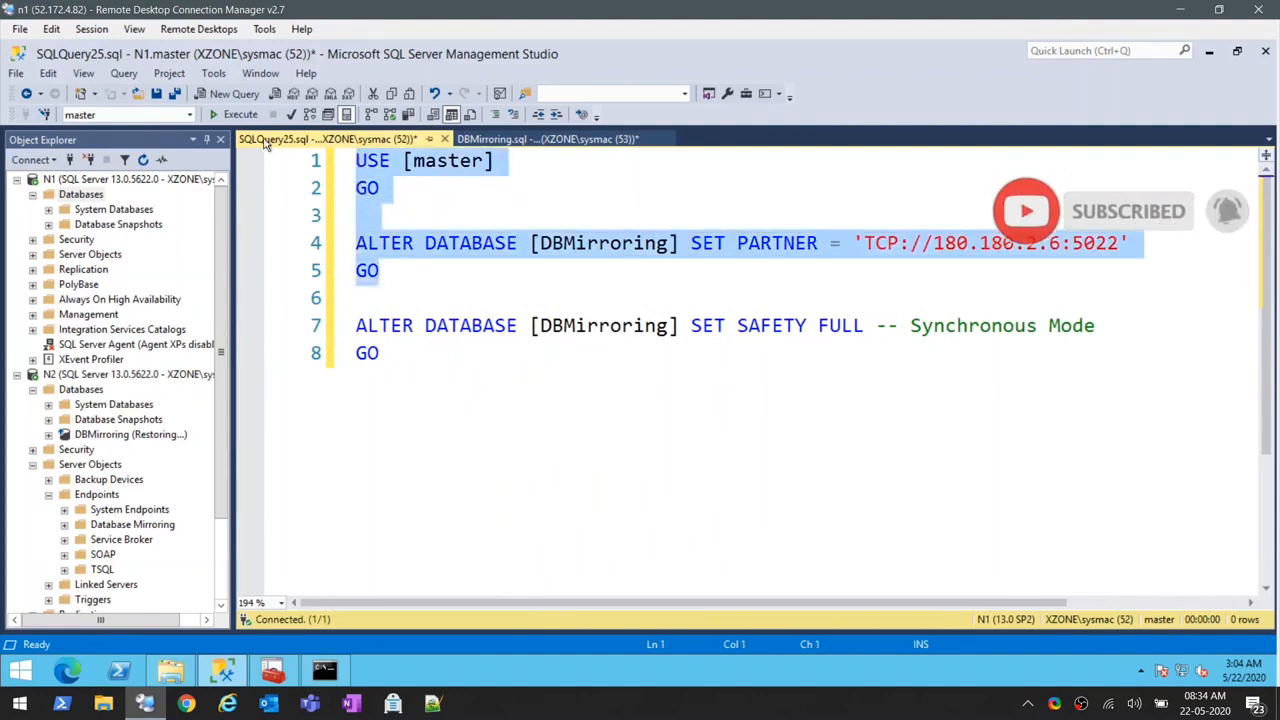
pyautogui.click(225, 117)
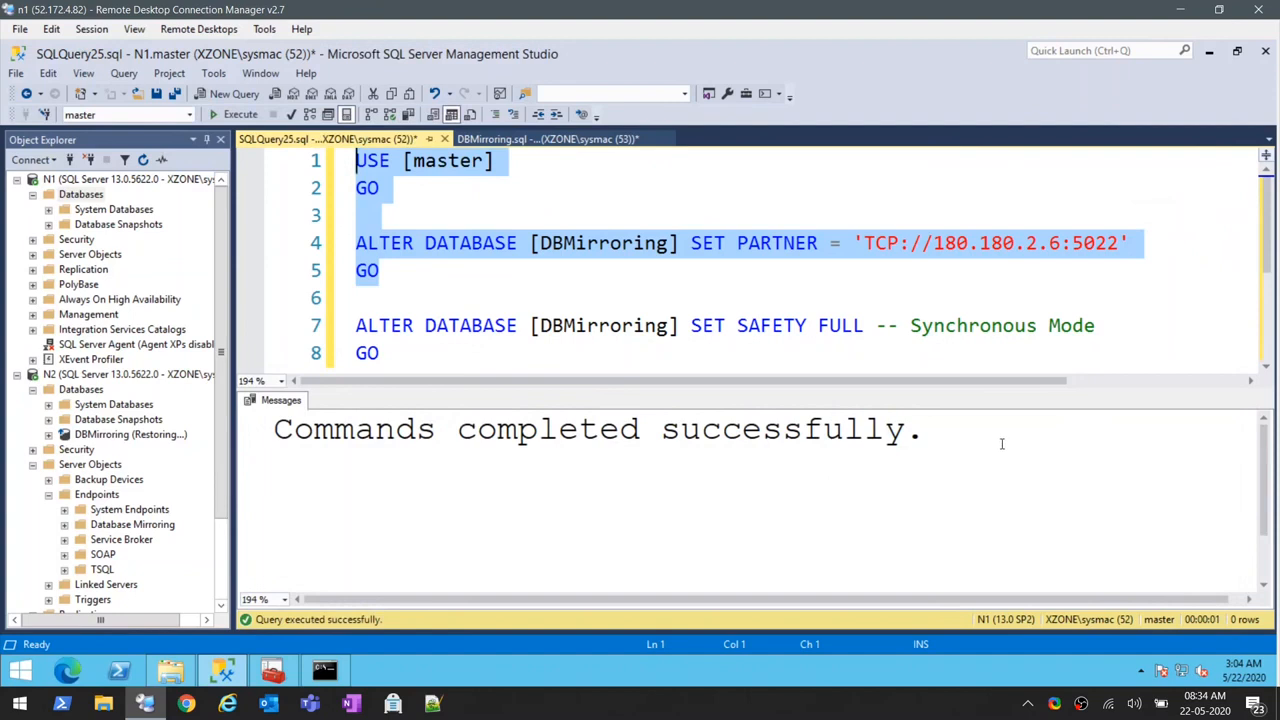
# - Run only the ALTER DATABASE SET SAFETY FULL statement on N1 to use synchronous mode
pyautogui.click(514, 366)
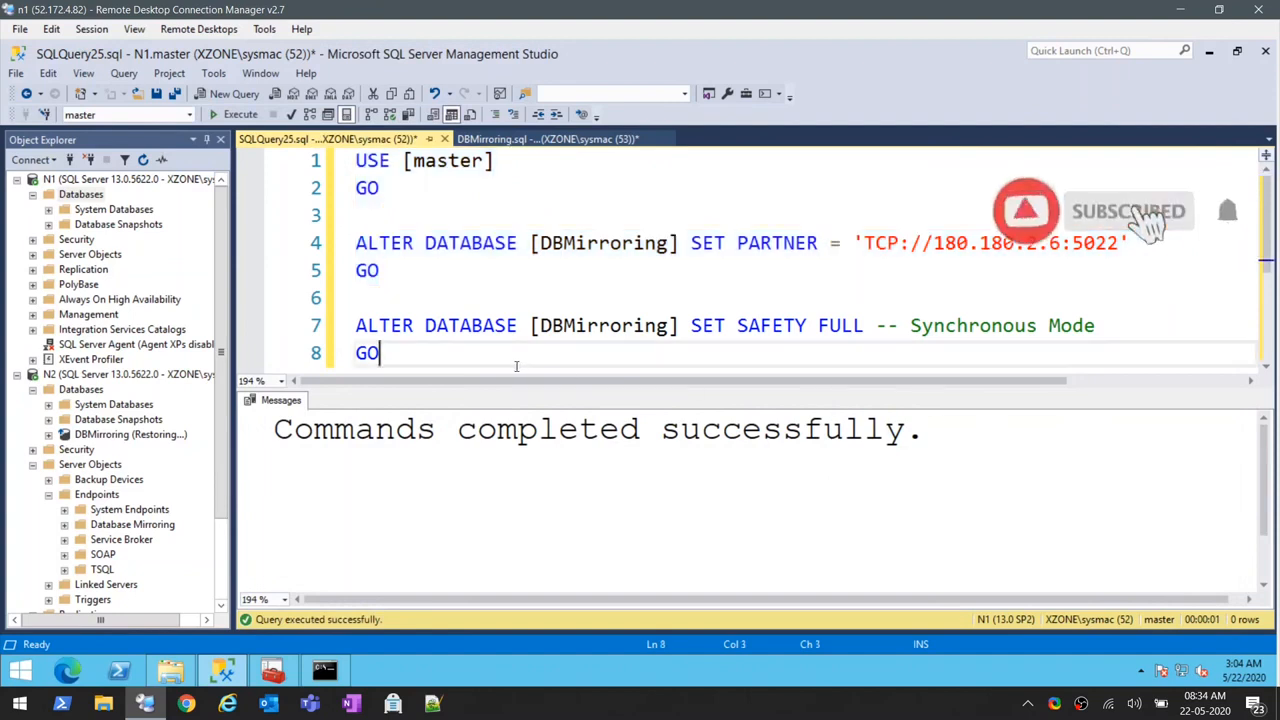
pyautogui.scroll(-1, 517, 366)
pyautogui.moveTo(412, 294); pyautogui.dragTo(328, 243)
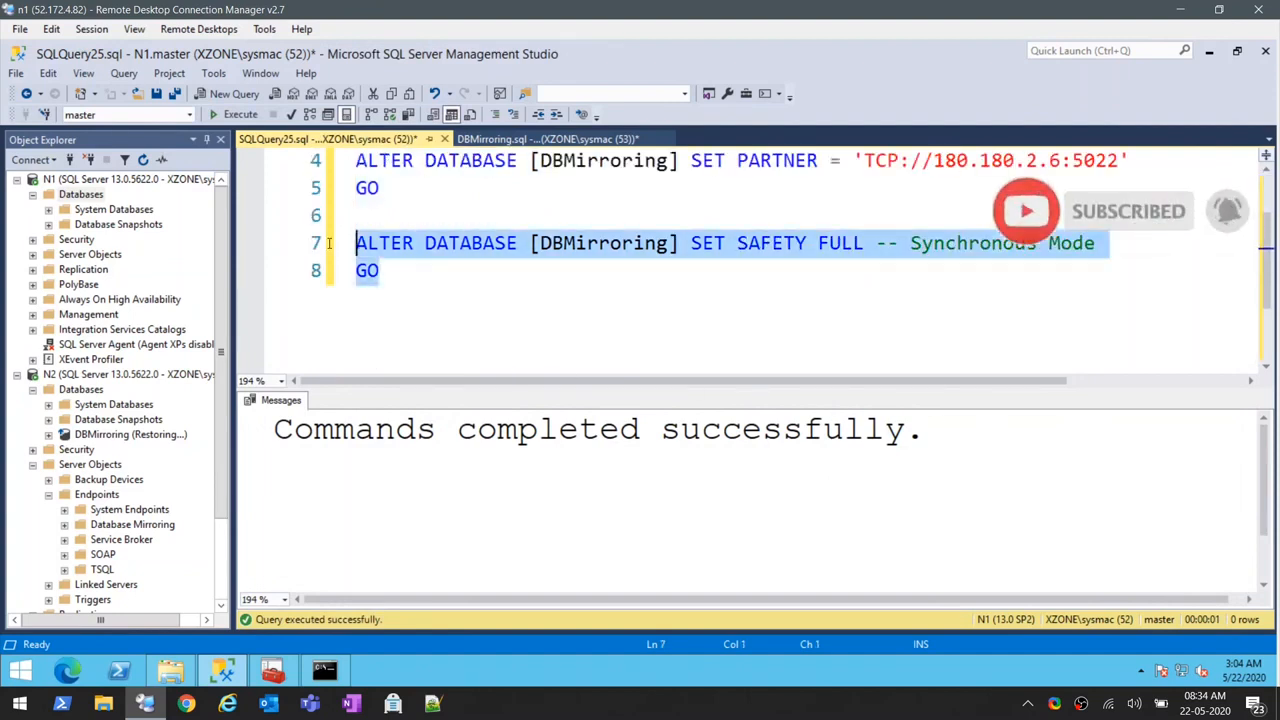
pyautogui.click(217, 117)
# - Refresh the databases of N1 and N2 and widen Object Explorer to check the mirroring state of DBMirroring on both nodes
pyautogui.click(80, 194)
pyautogui.press('F5')
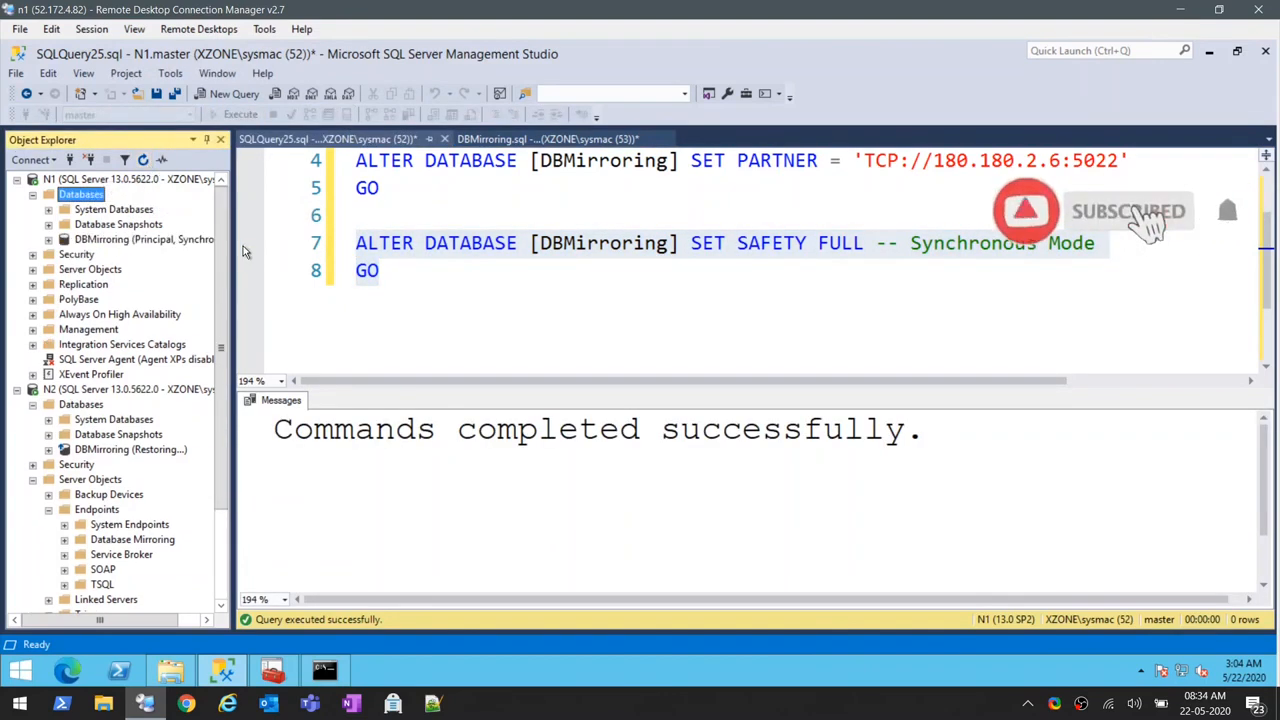
pyautogui.moveTo(230, 257); pyautogui.dragTo(466, 257)
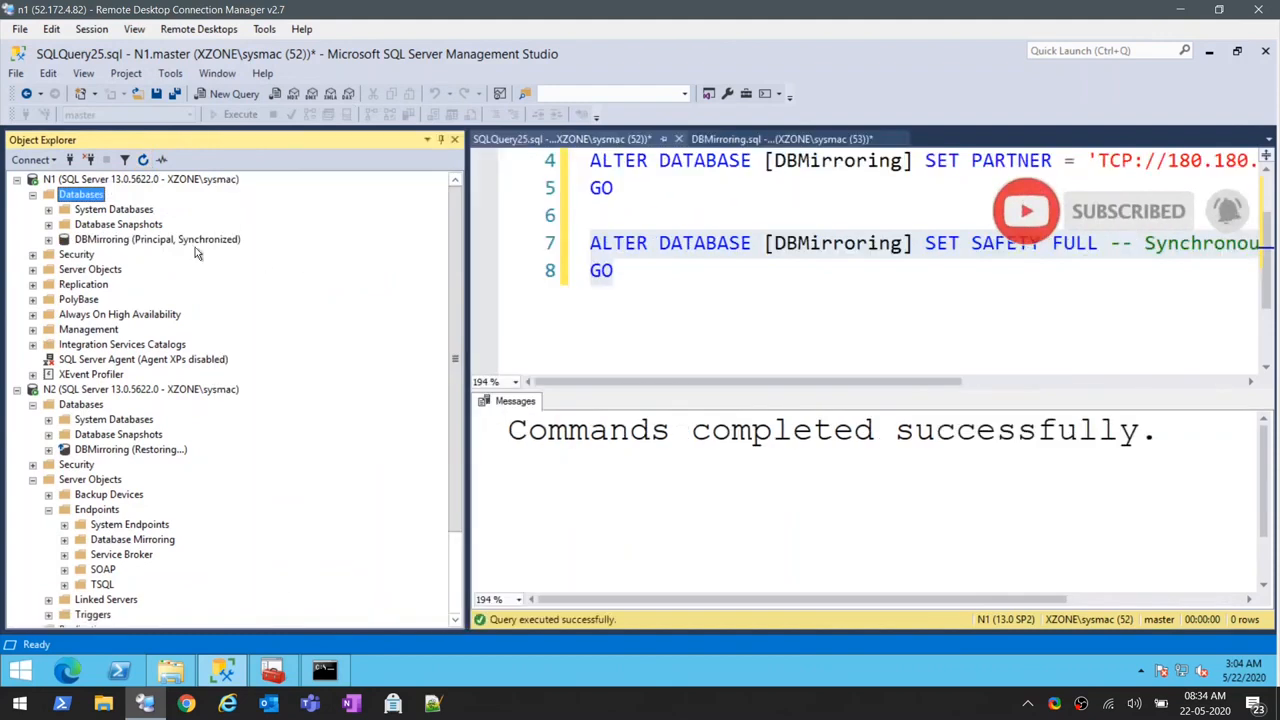
pyautogui.click(186, 241)
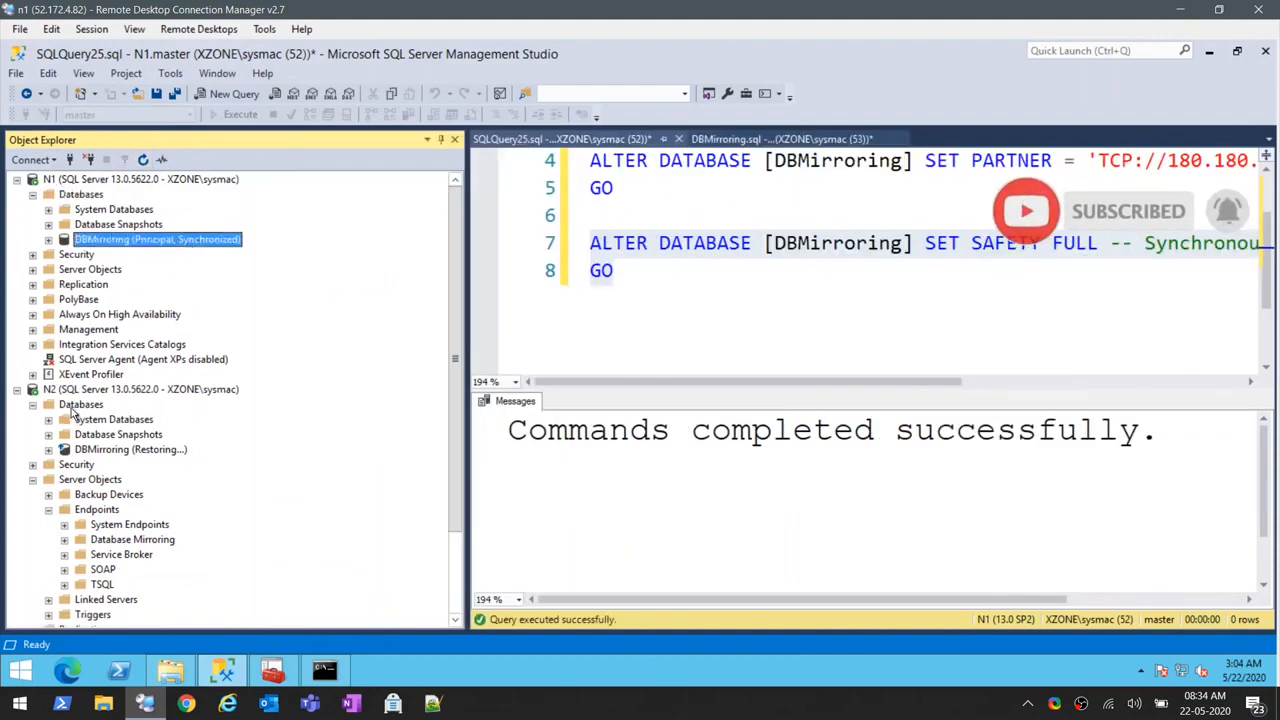
pyautogui.click(78, 405)
pyautogui.press('F5')
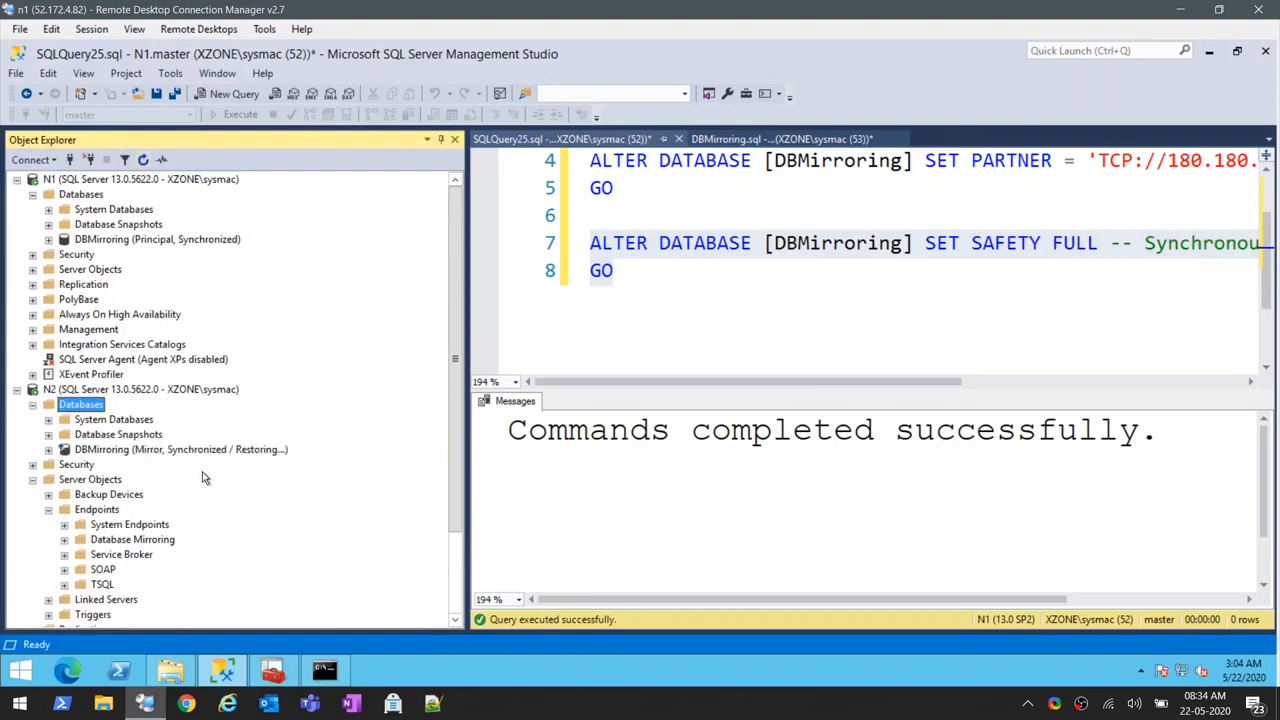
# - Fail over the DBMirroring database from its mirroring properties on N1 and confirm the failover
pyautogui.rightClick(98, 245)
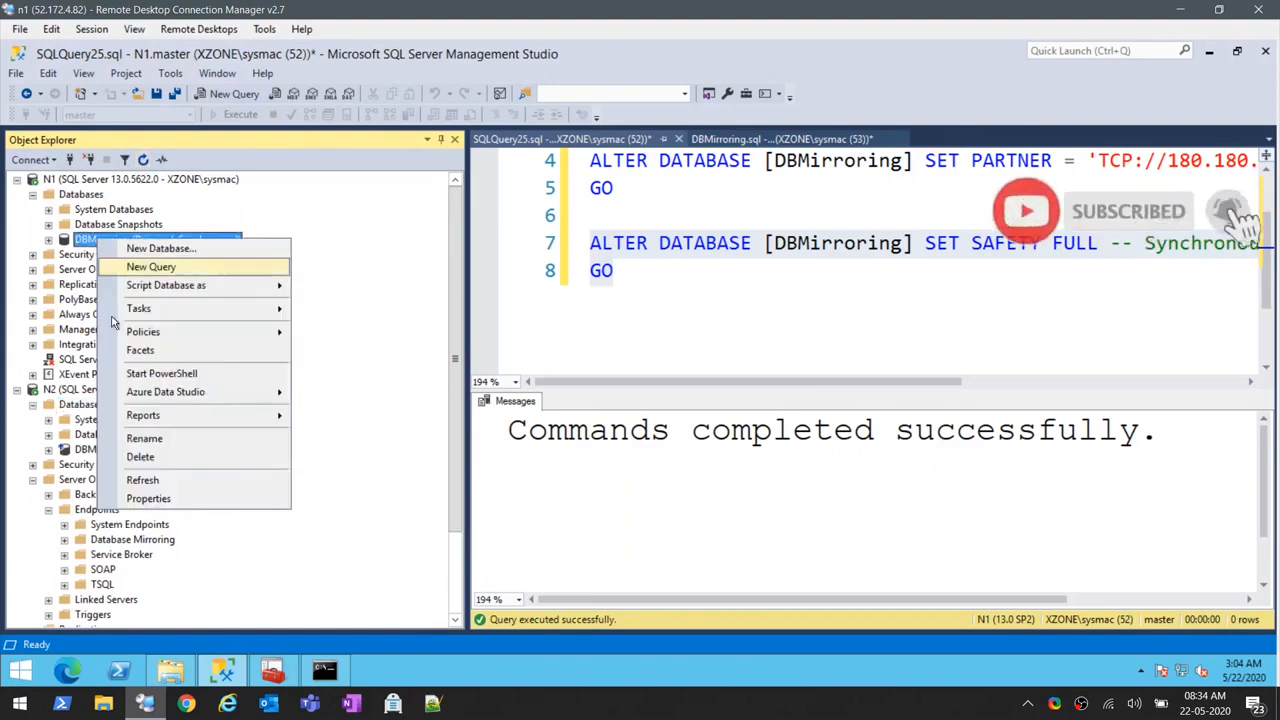
pyautogui.click(150, 494)
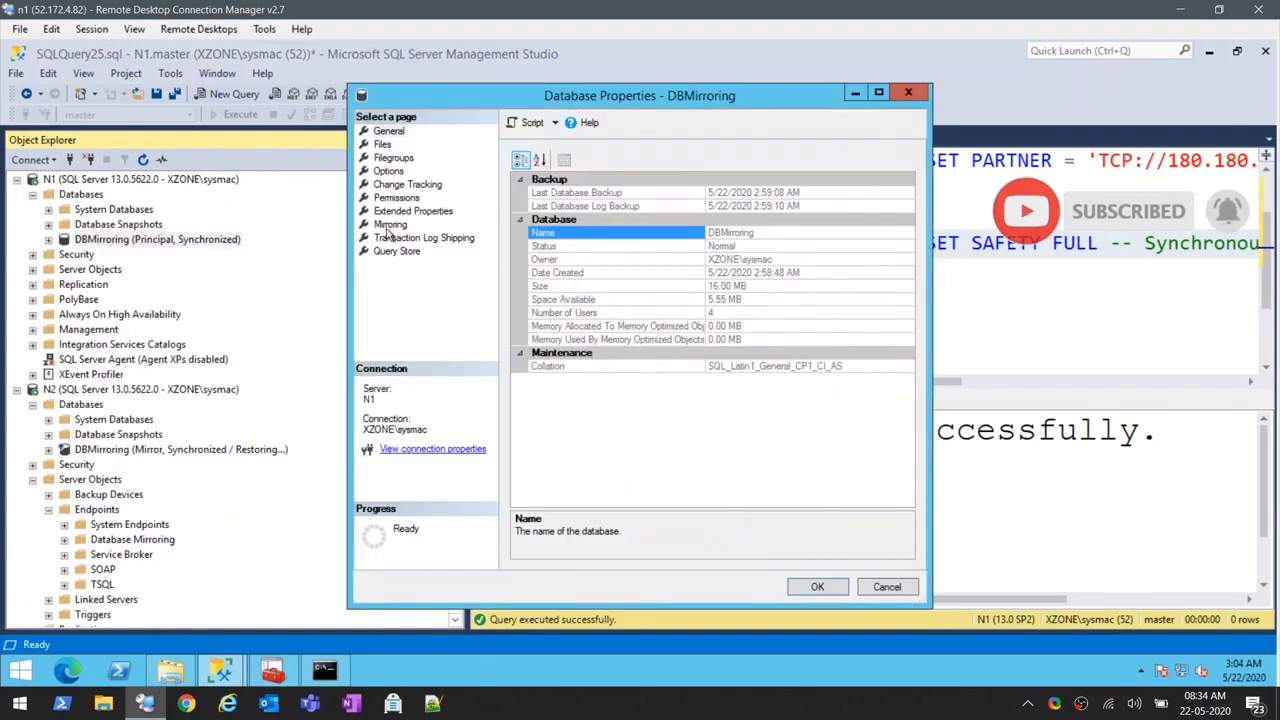
pyautogui.click(389, 226)
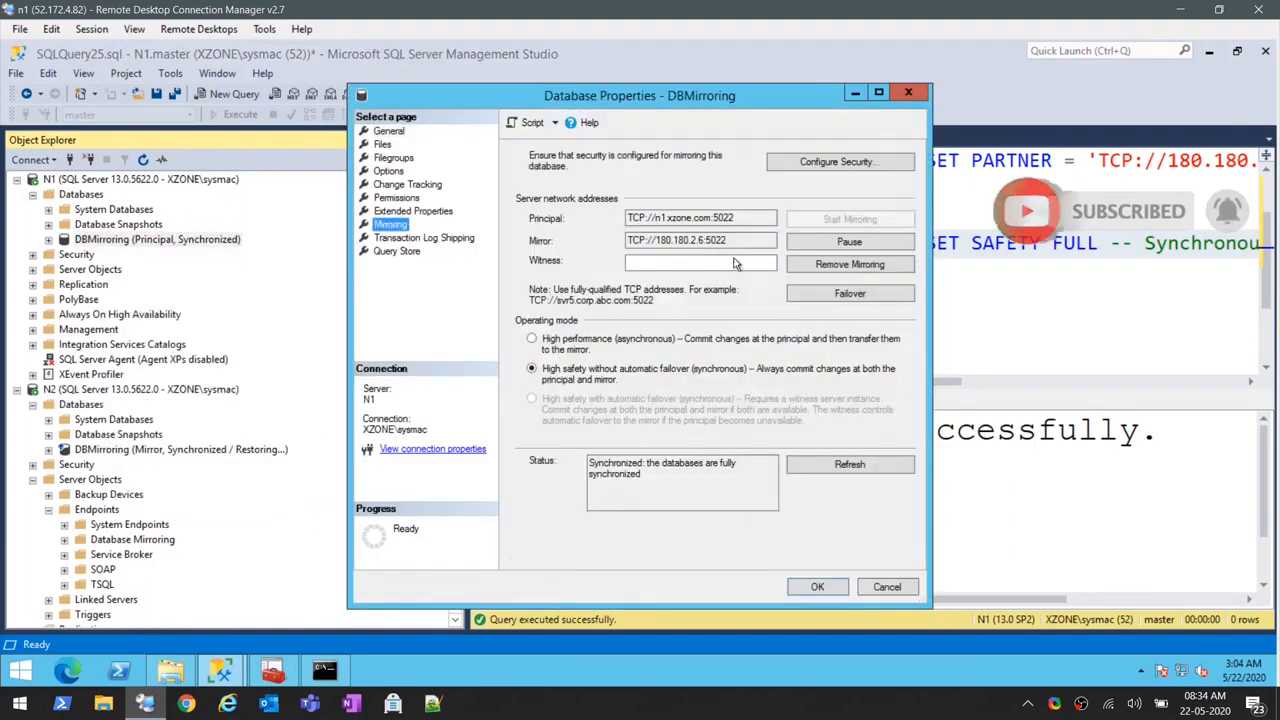
pyautogui.click(850, 291)
pyautogui.click(779, 404)
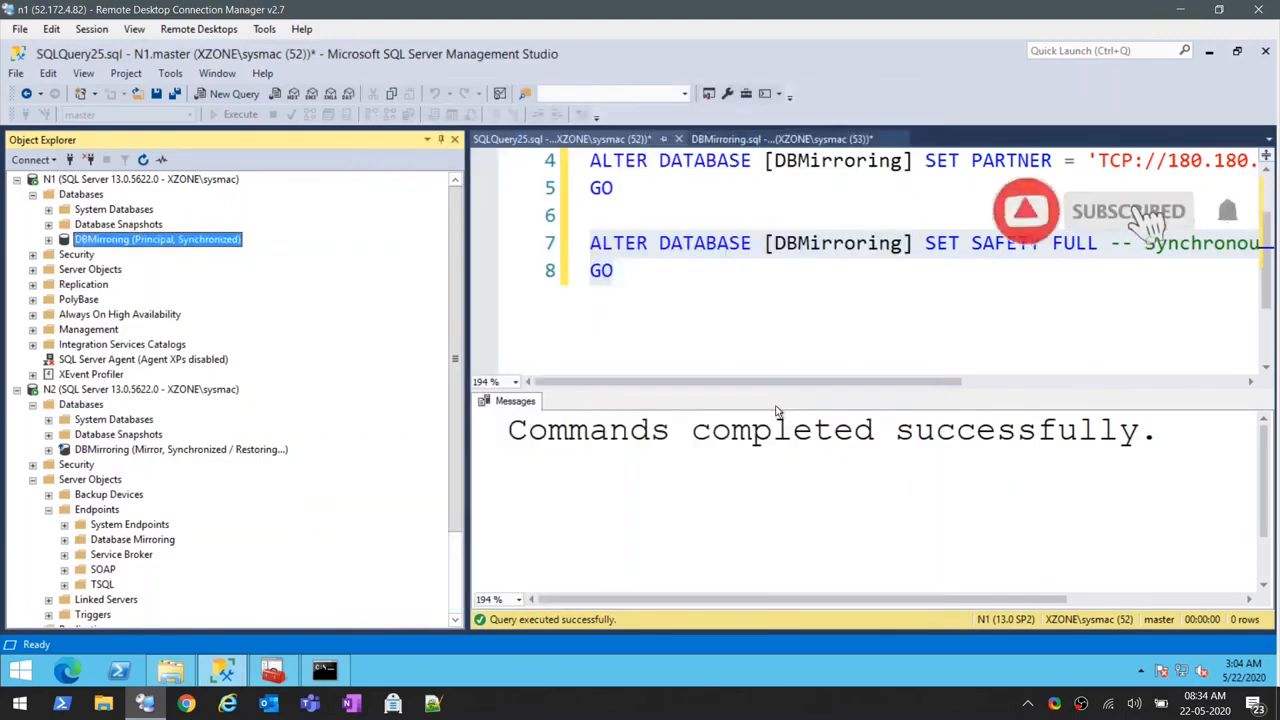
# - Refresh the database lists of N1 and N2 to check the DBMirroring roles after the failover
pyautogui.click(62, 194)
pyautogui.click(143, 159)
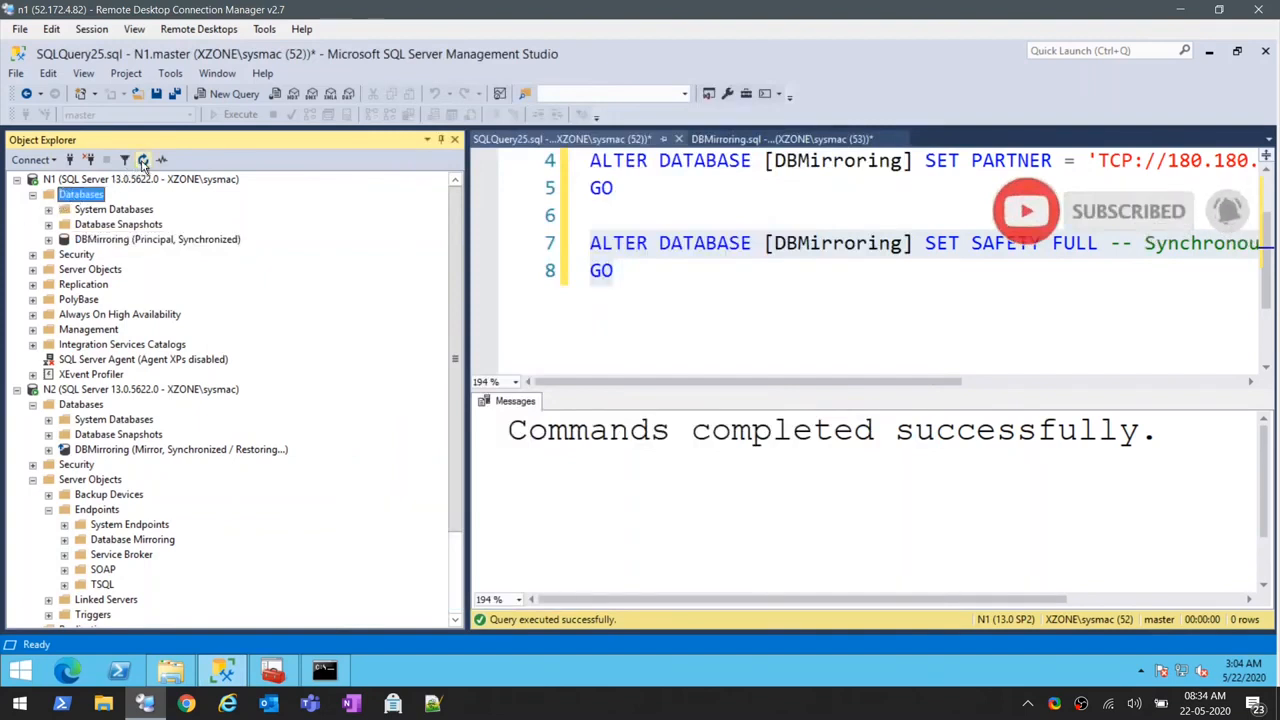
pyautogui.click(78, 405)
pyautogui.click(143, 159)
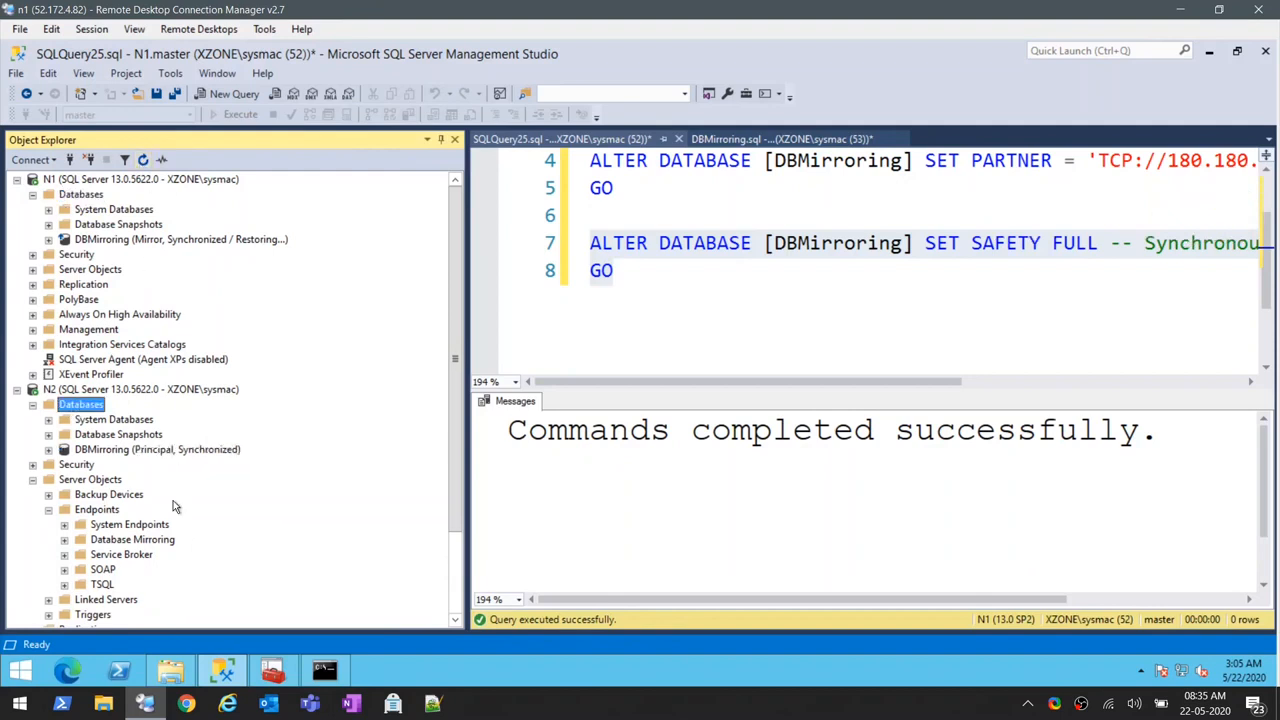
# - Fail over the DBMirroring database from its mirroring properties on N2 back to N1 and confirm the failover
pyautogui.rightClick(103, 450)
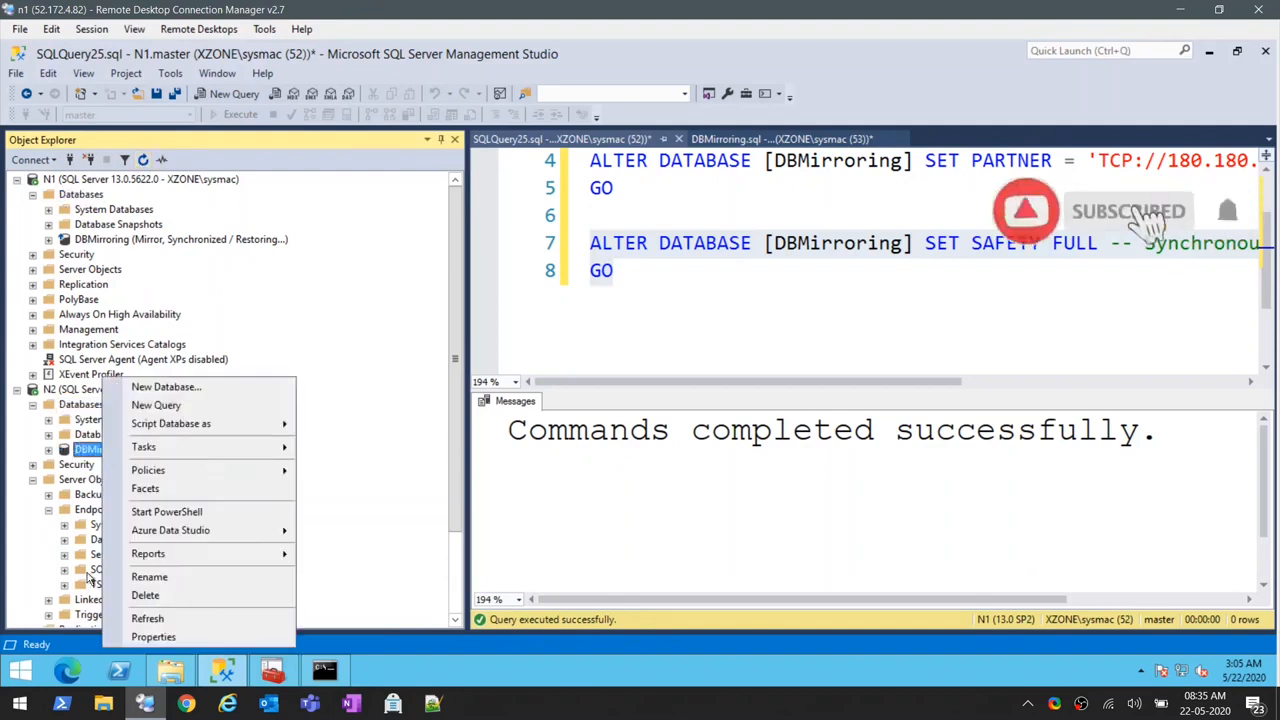
pyautogui.click(137, 637)
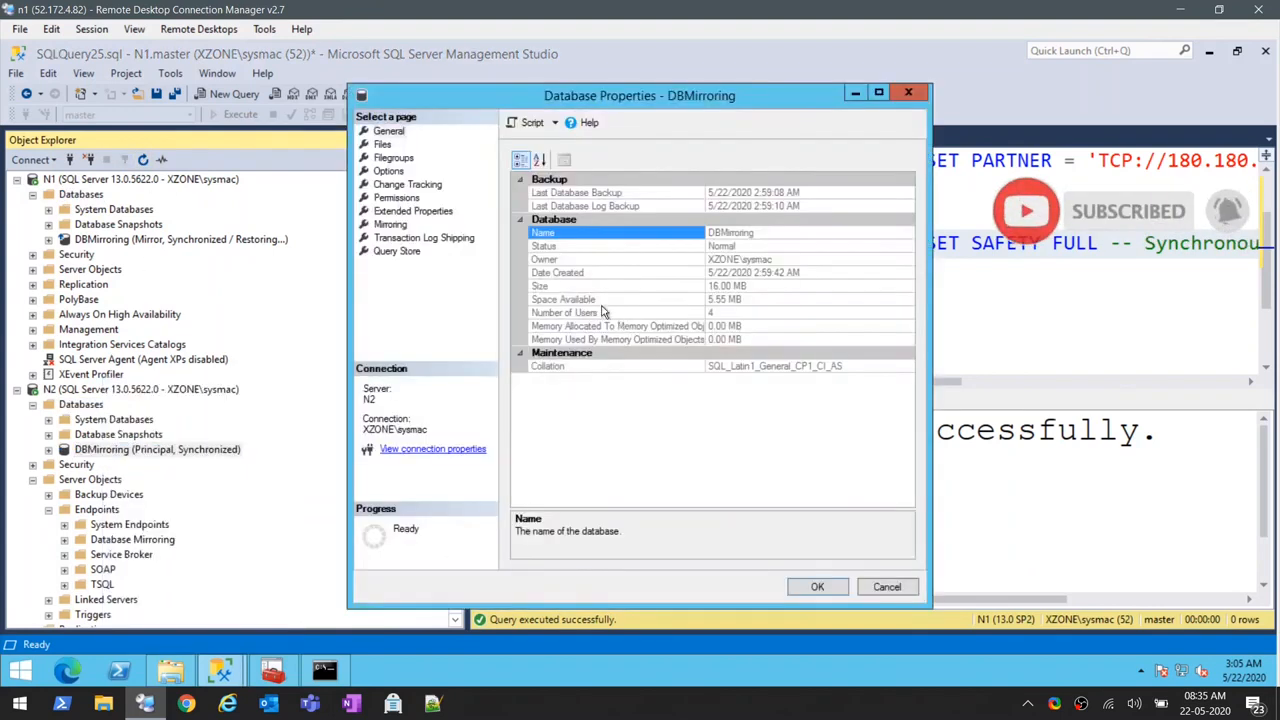
pyautogui.click(400, 230)
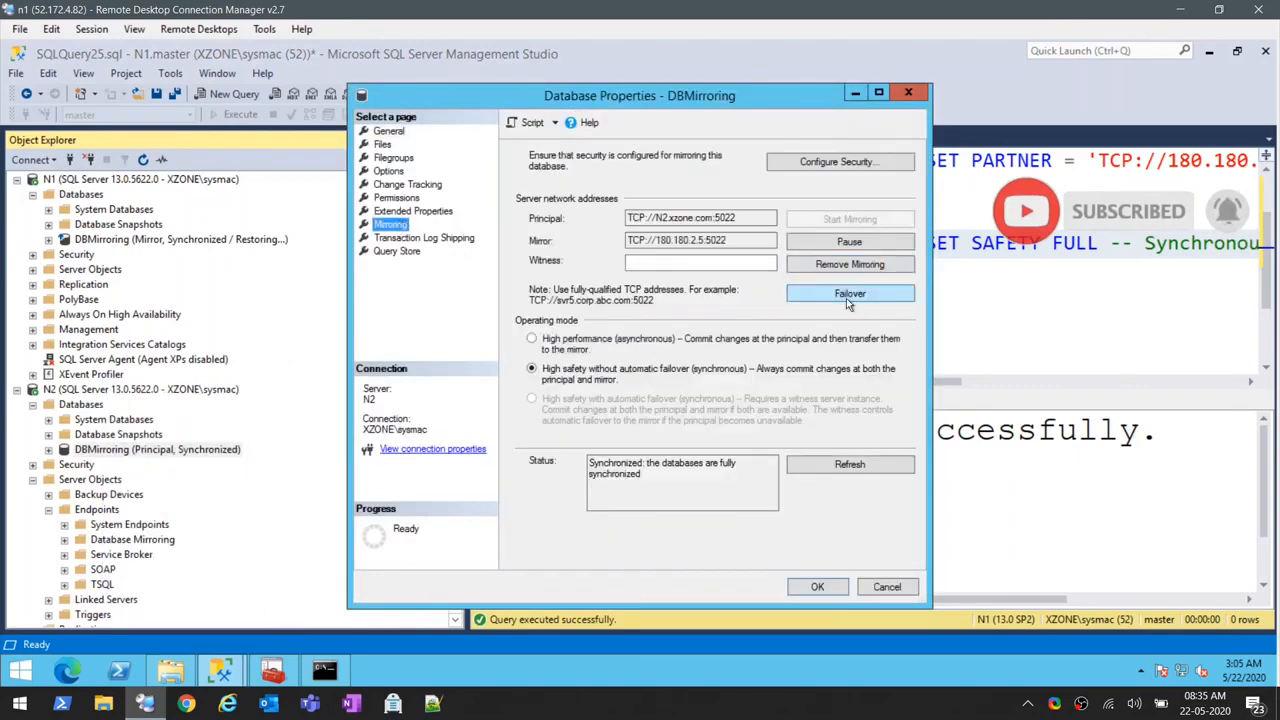
pyautogui.click(846, 298)
pyautogui.click(780, 406)
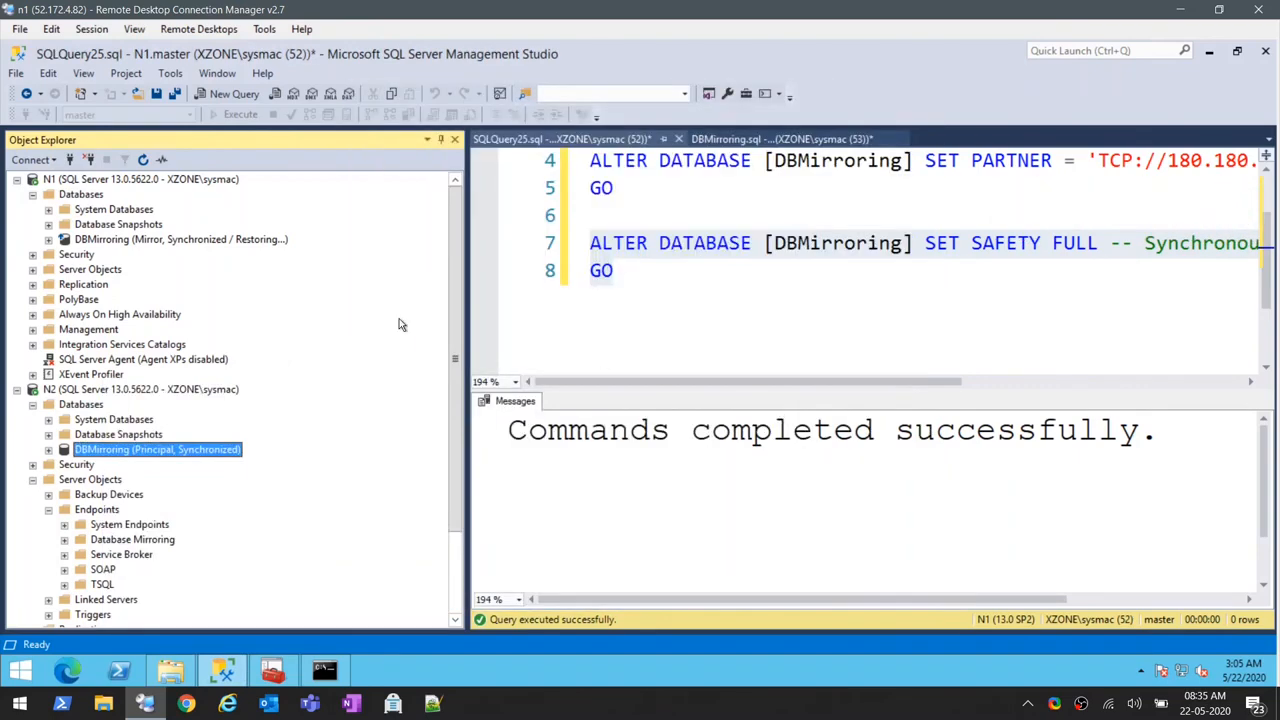
# - Refresh the database lists of N1 and N2 to check the DBMirroring roles after failing back from N2
pyautogui.click(90, 197)
pyautogui.click(144, 161)
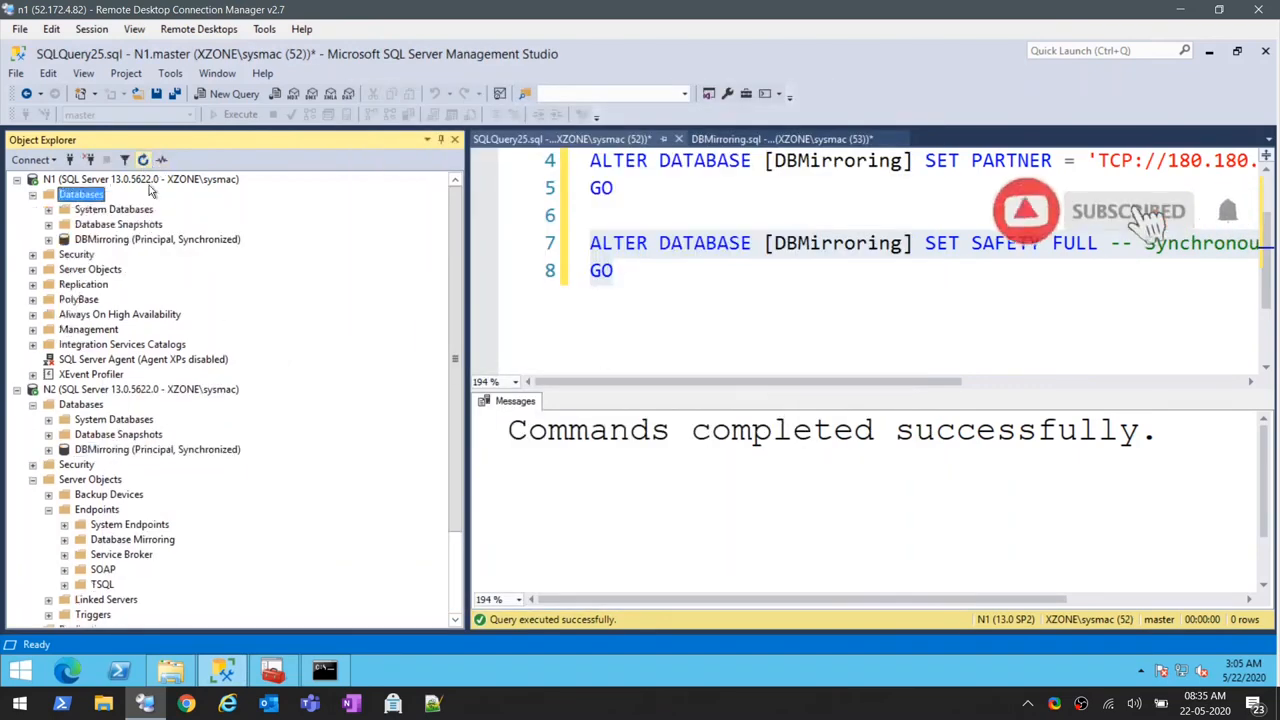
pyautogui.click(88, 405)
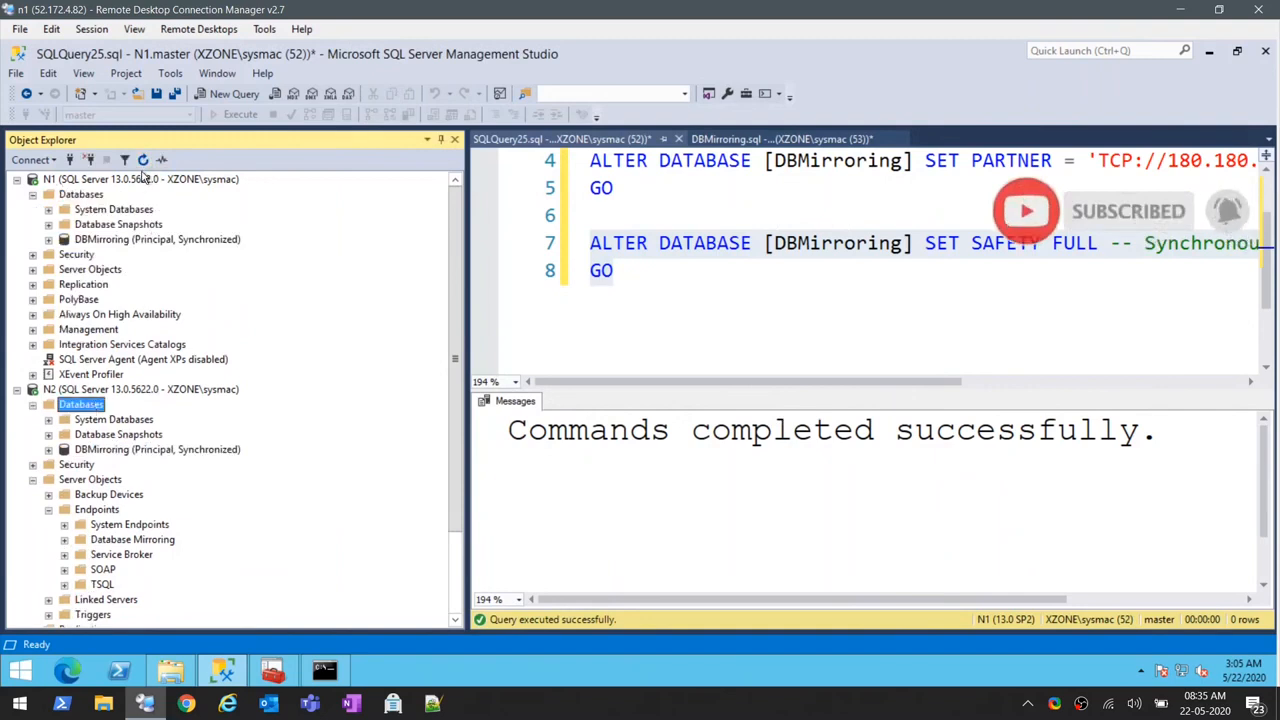
pyautogui.click(143, 161)
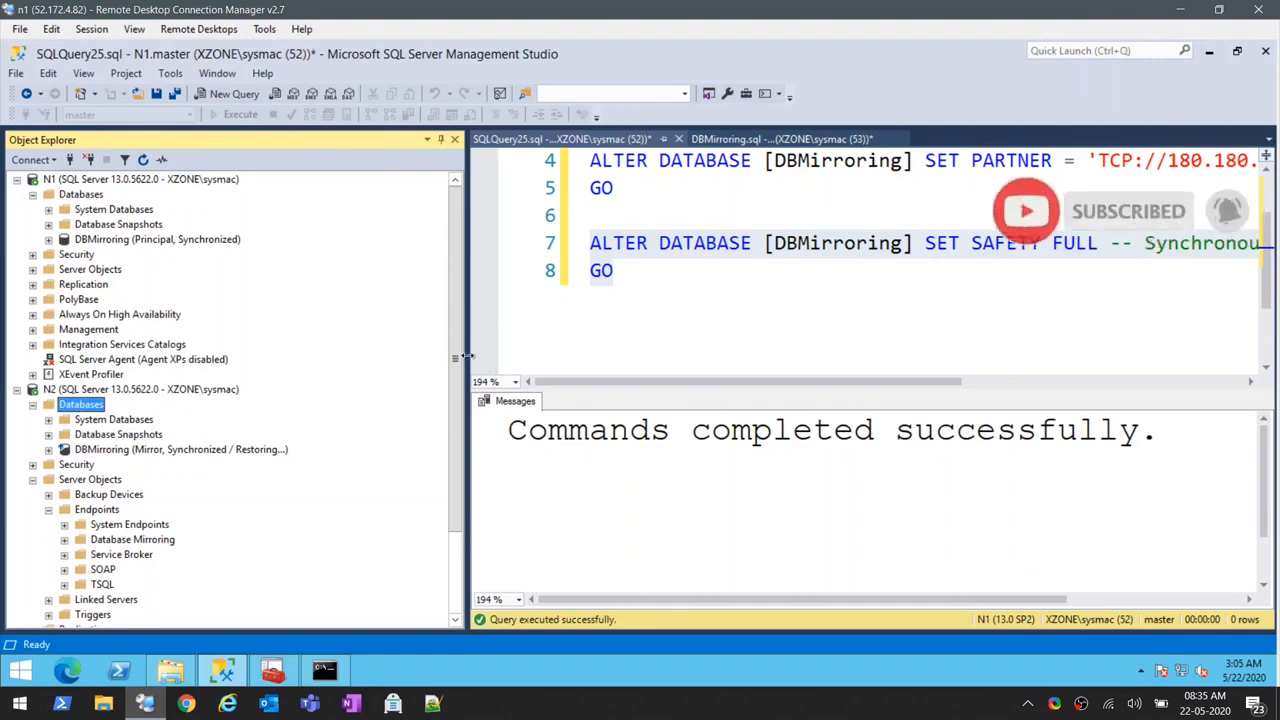
# - Narrow Object Explorer to widen the query editor, and close SQLQuery25.sql without saving its changes
pyautogui.moveTo(448, 355); pyautogui.dragTo(341, 355)
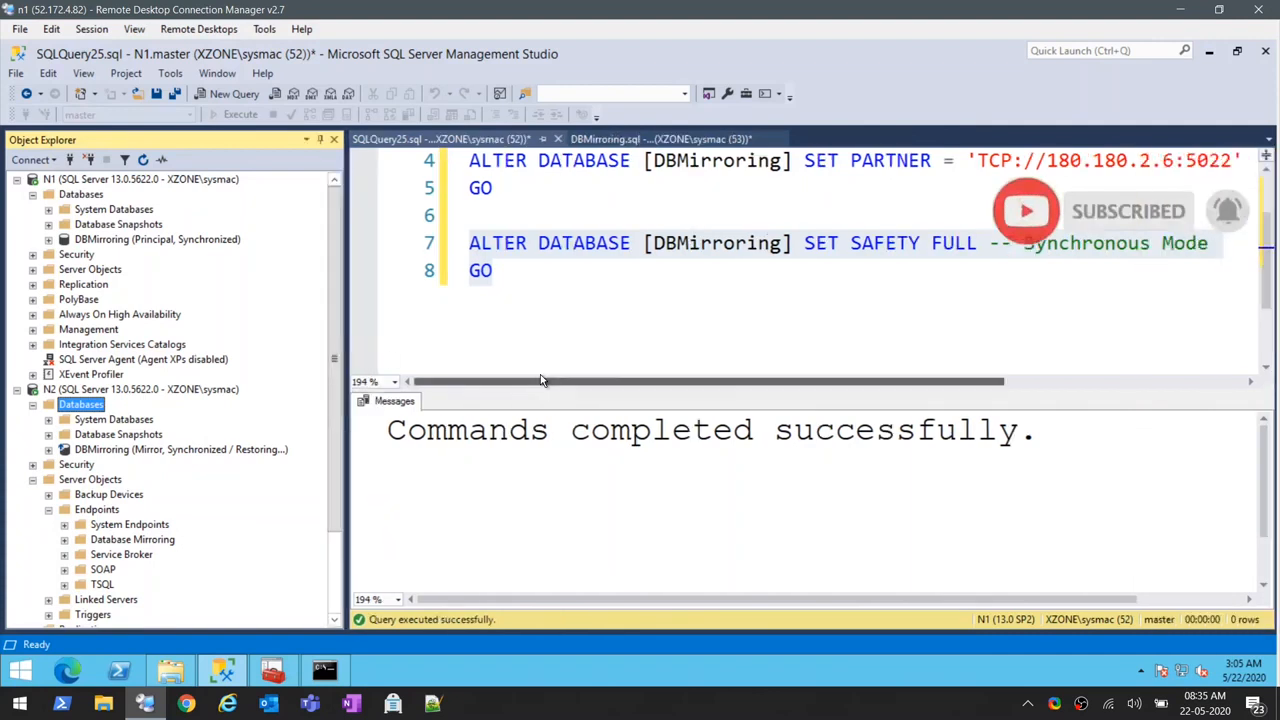
pyautogui.click(570, 351)
pyautogui.scroll(1, 570, 351)
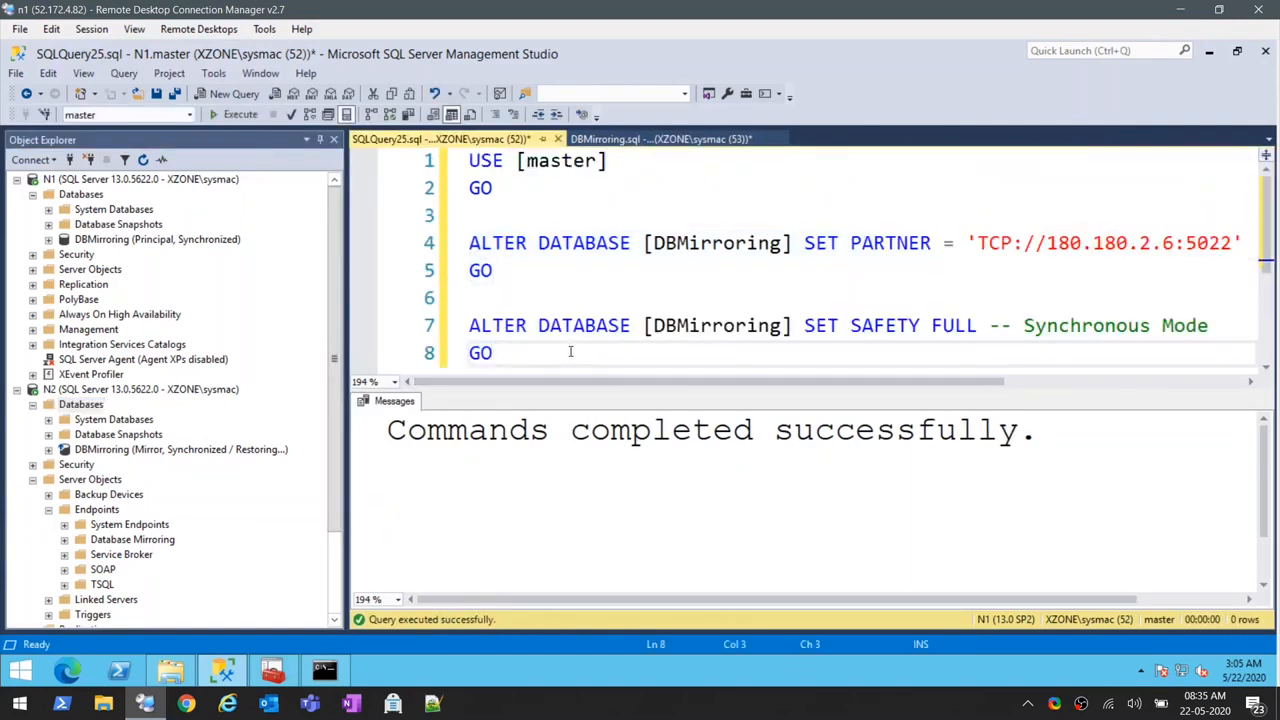
pyautogui.click(557, 139)
pyautogui.click(695, 454)
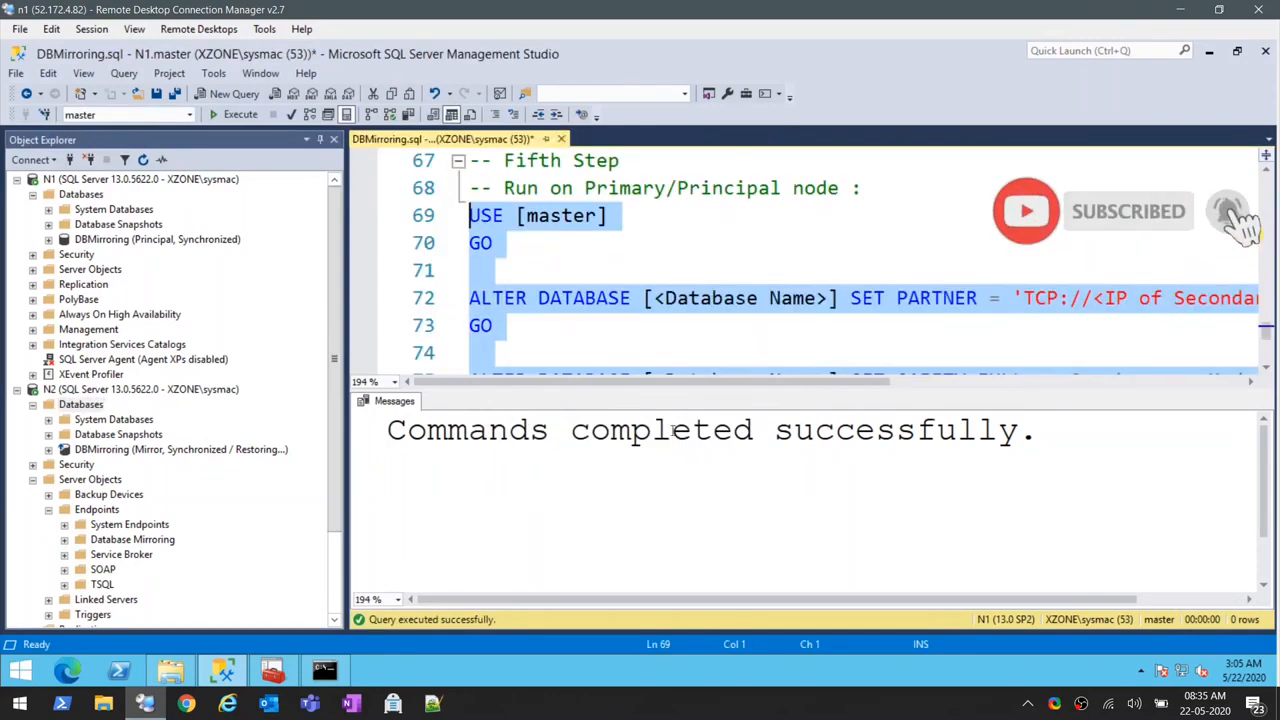
# - Review the DBMirroring.sql script from its fifth step back up to the opening notes
pyautogui.click(640, 348)
pyautogui.scroll(-3, 640, 348)
pyautogui.scroll(15, 641, 355)
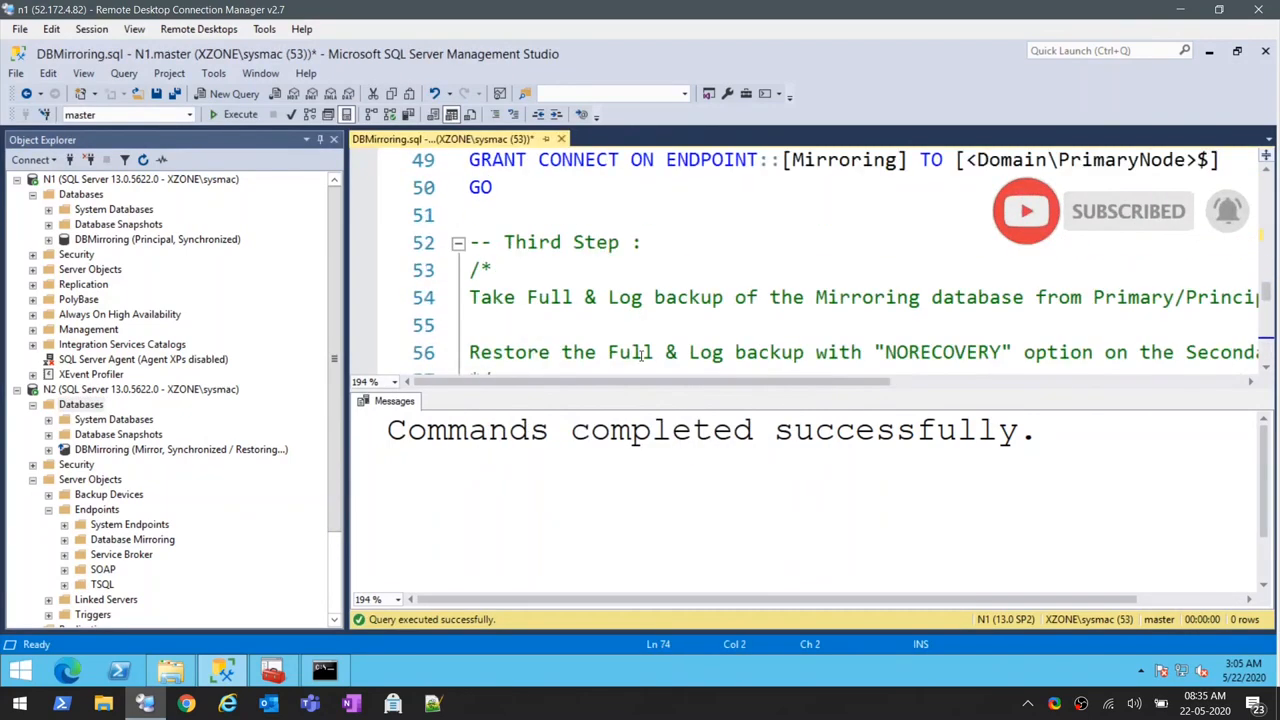
pyautogui.scroll(7, 641, 355)
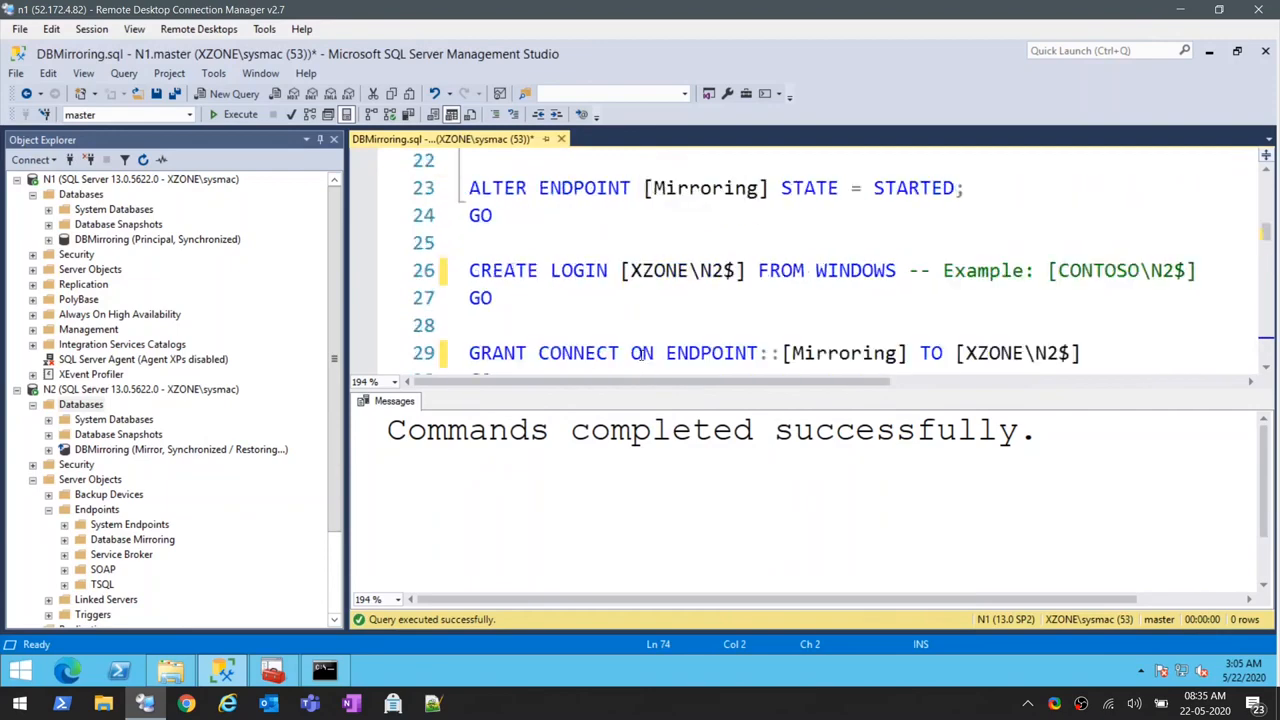
pyautogui.scroll(3, 638, 353)
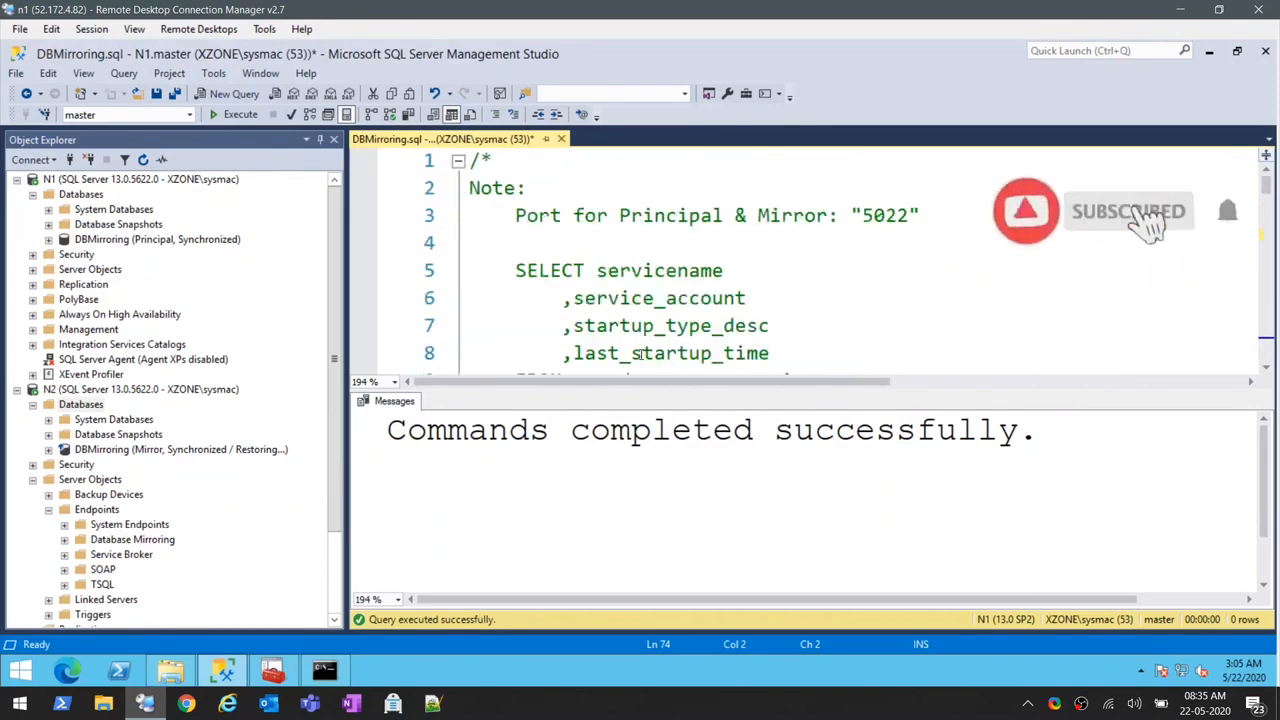